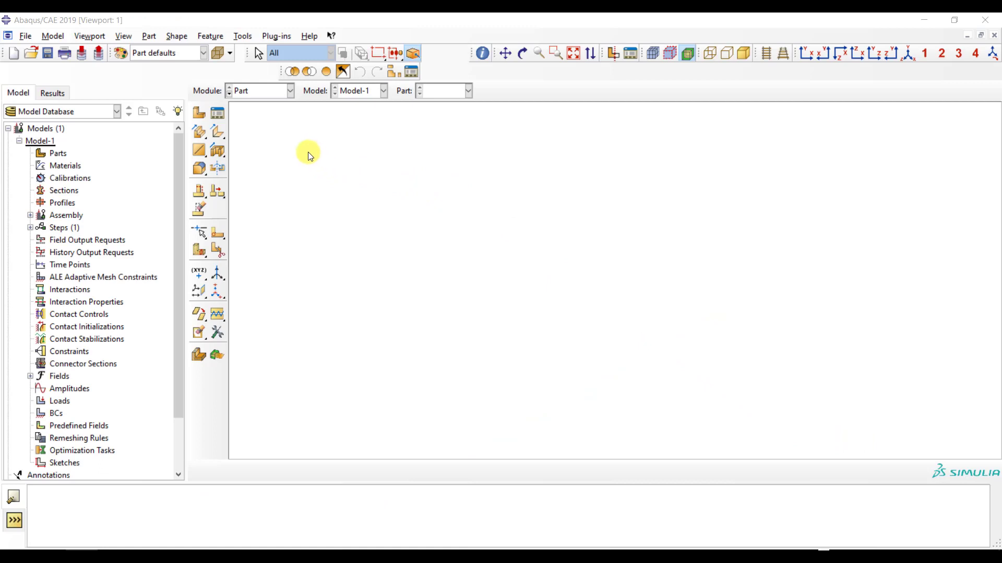
# Create a 3D deformable solid extrusion part and sketch its section as a square about 100 by 100 centred on the origin.
pyautogui.click(201, 113)
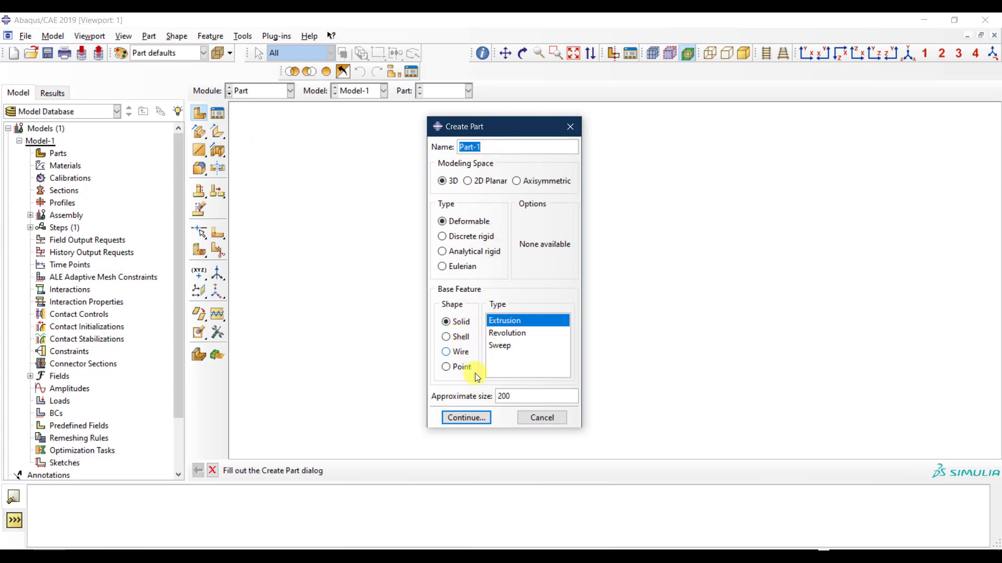
pyautogui.click(466, 418)
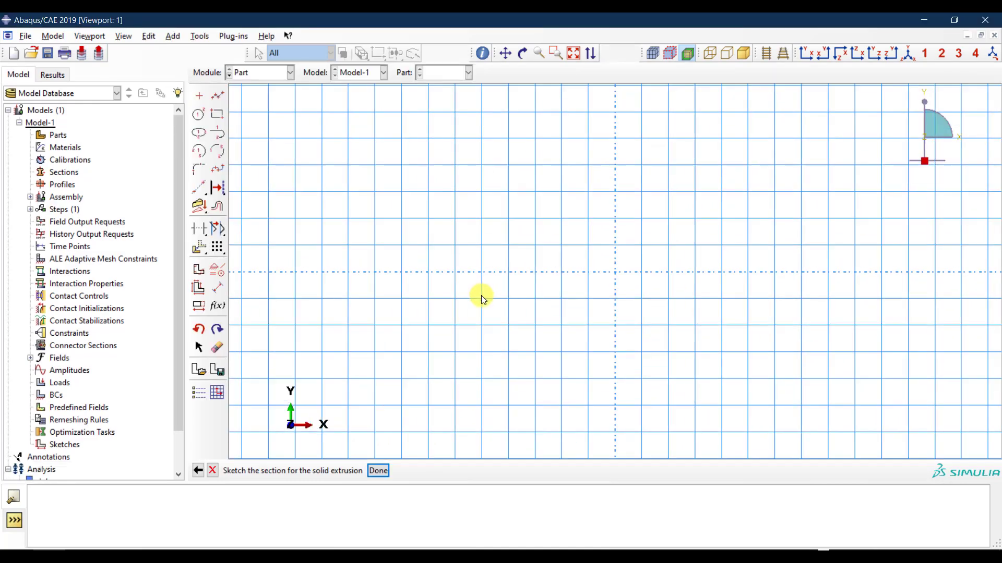
pyautogui.click(217, 114)
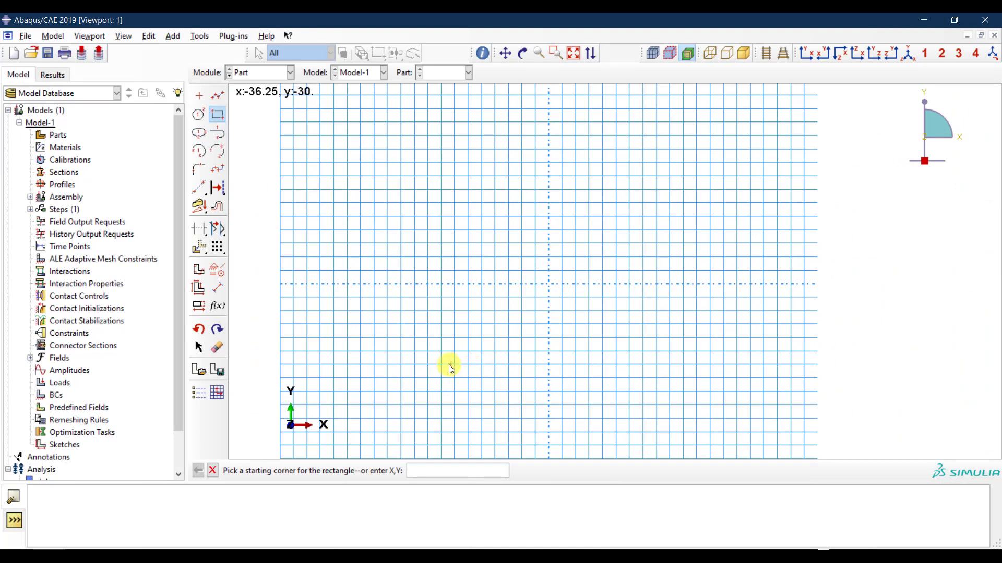
pyautogui.click(414, 419)
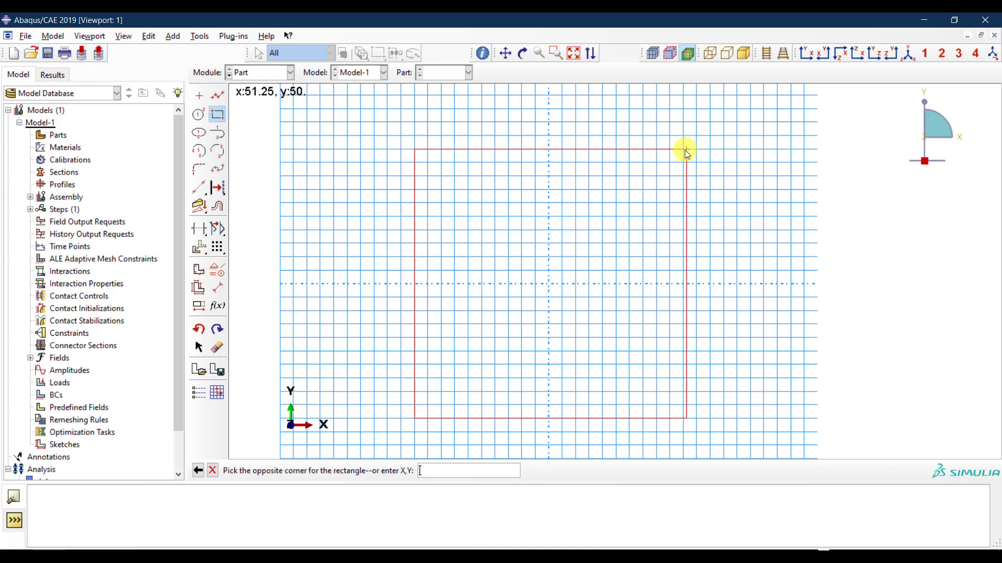
pyautogui.click(683, 152)
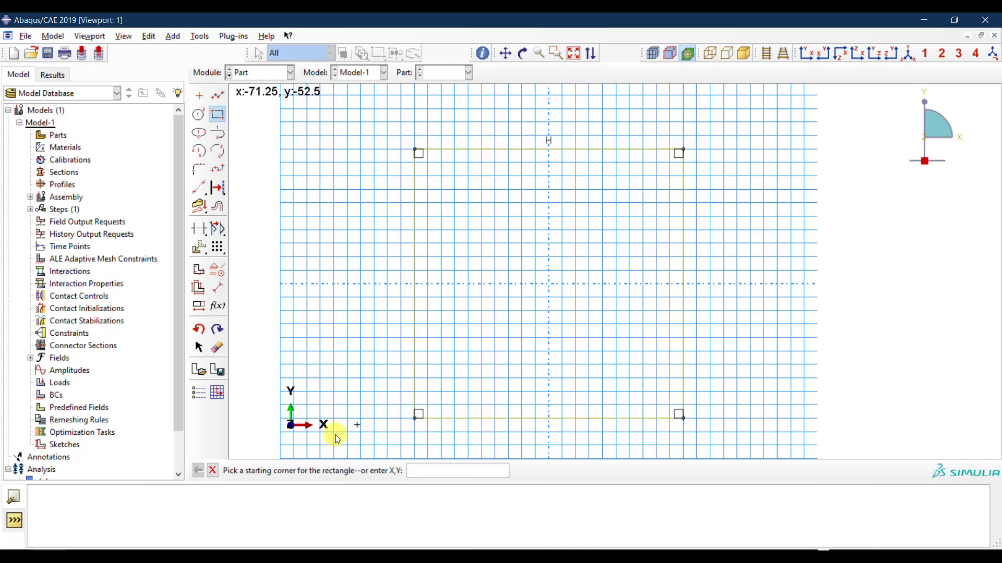
pyautogui.click(214, 471)
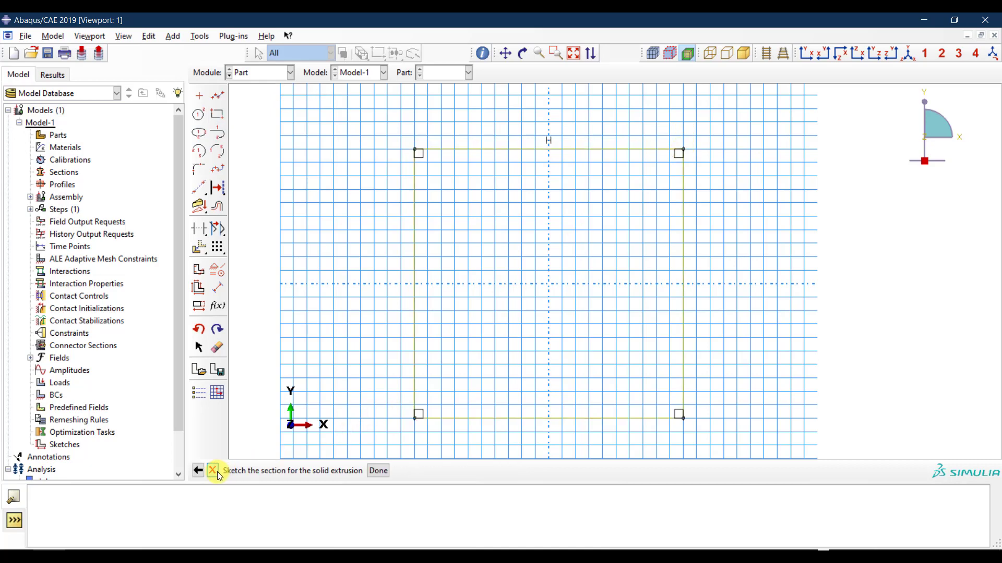
pyautogui.click(378, 471)
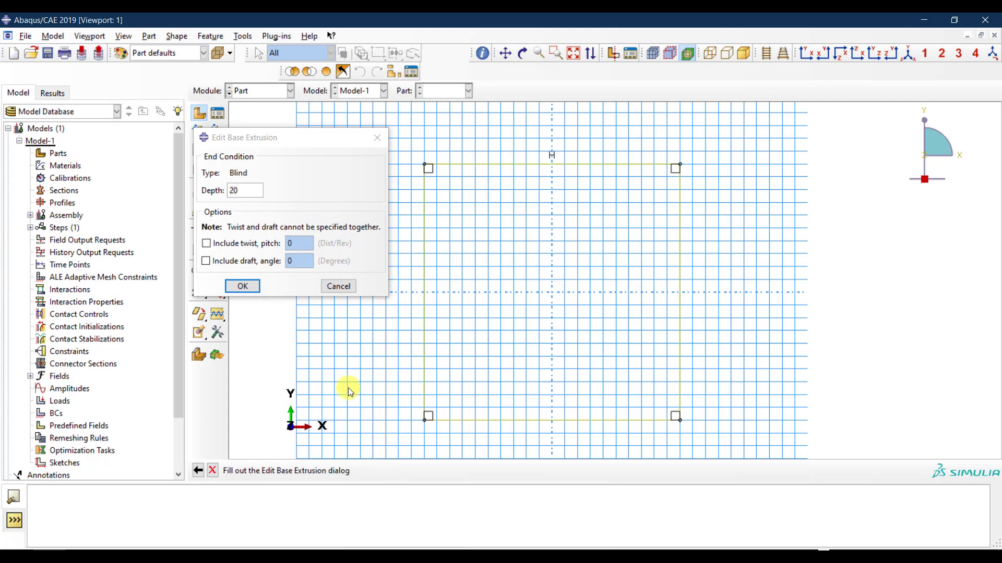
# Extrude the square section to a depth of 1000 to form the beam.
pyautogui.click(243, 188)
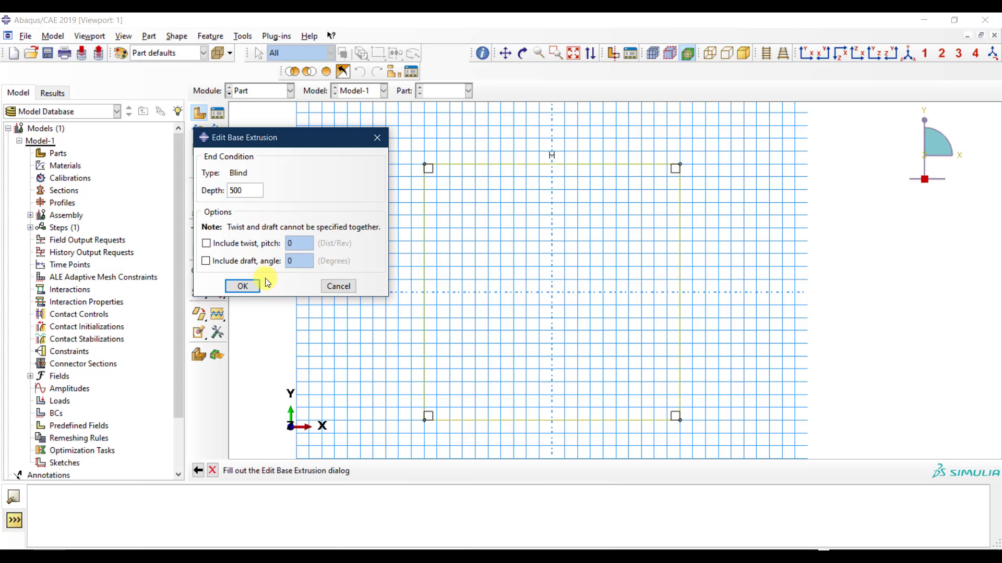
pyautogui.doubleClick(237, 193)
pyautogui.write('1000')
pyautogui.click(243, 286)
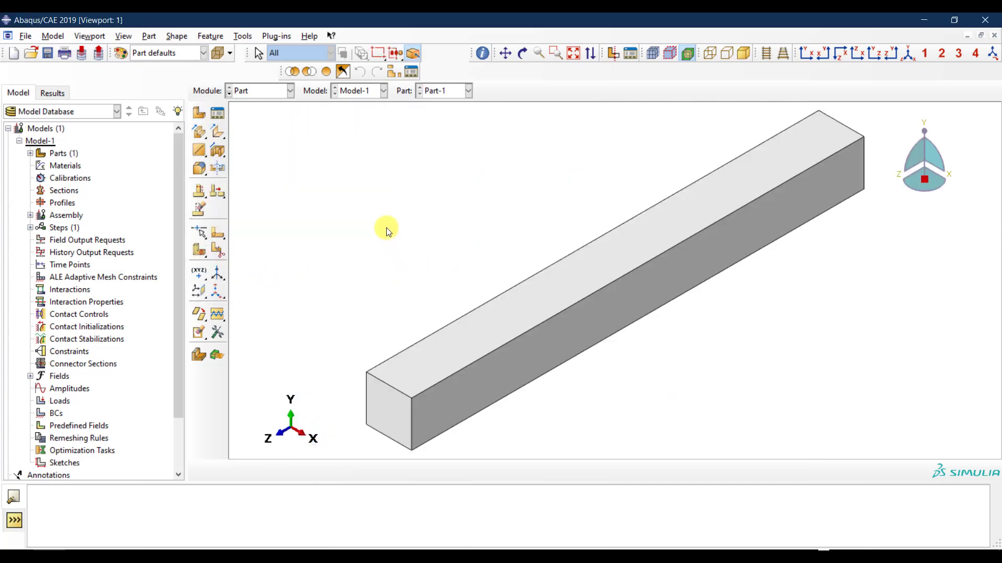
# Switch to the Property module and create a material named Material-1 with elastic mechanical behavior.
pyautogui.click(259, 92)
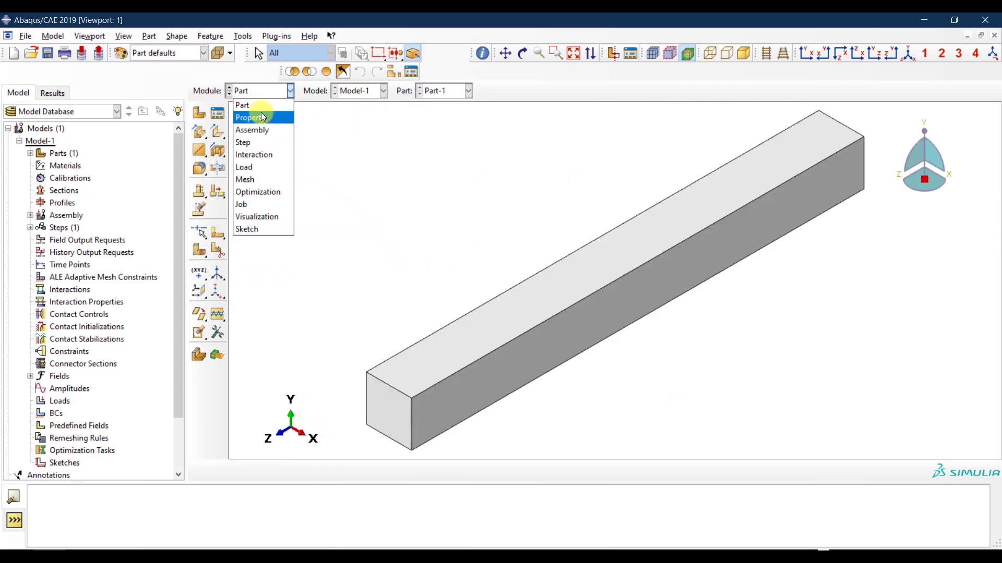
pyautogui.click(261, 113)
pyautogui.click(198, 112)
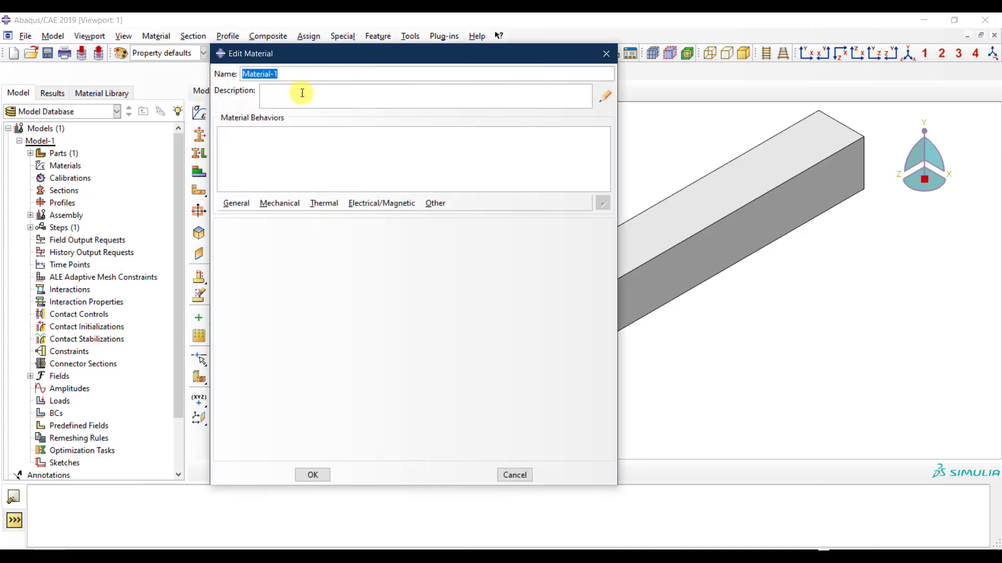
pyautogui.click(283, 206)
pyautogui.moveTo(412, 217)
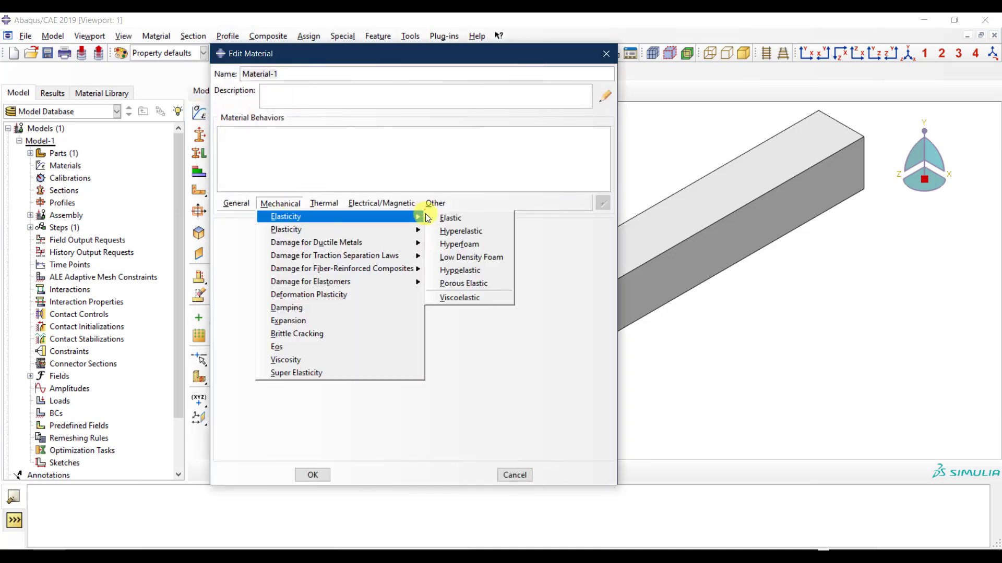
pyautogui.click(448, 217)
# Define the isotropic elastic data with a Young's modulus of 200000 and a Poisson's ratio of 0.3.
pyautogui.click(284, 379)
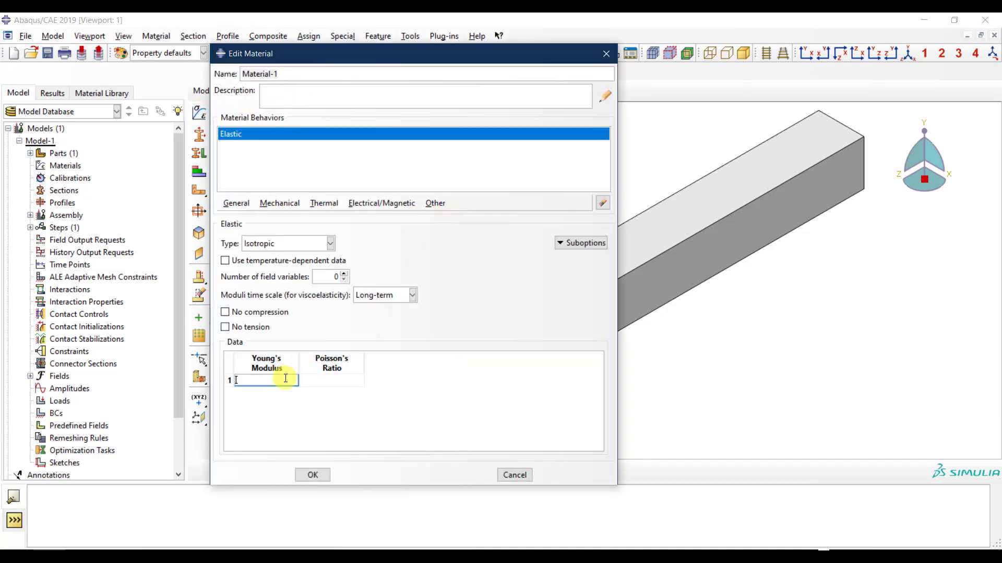
pyautogui.write('200000')
pyautogui.click(337, 377)
pyautogui.write('0.2')
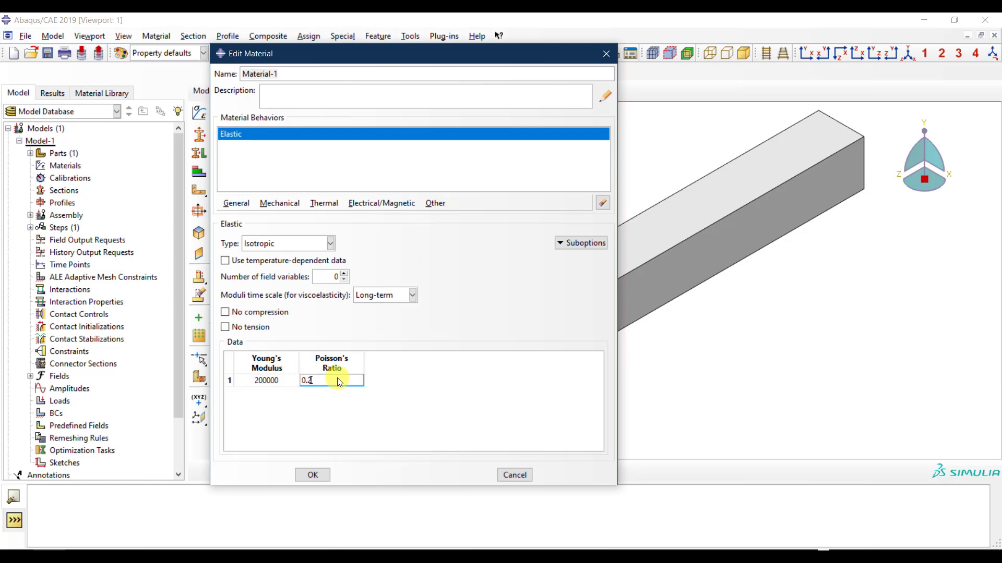
pyautogui.press('BackSpace')
pyautogui.write('3')
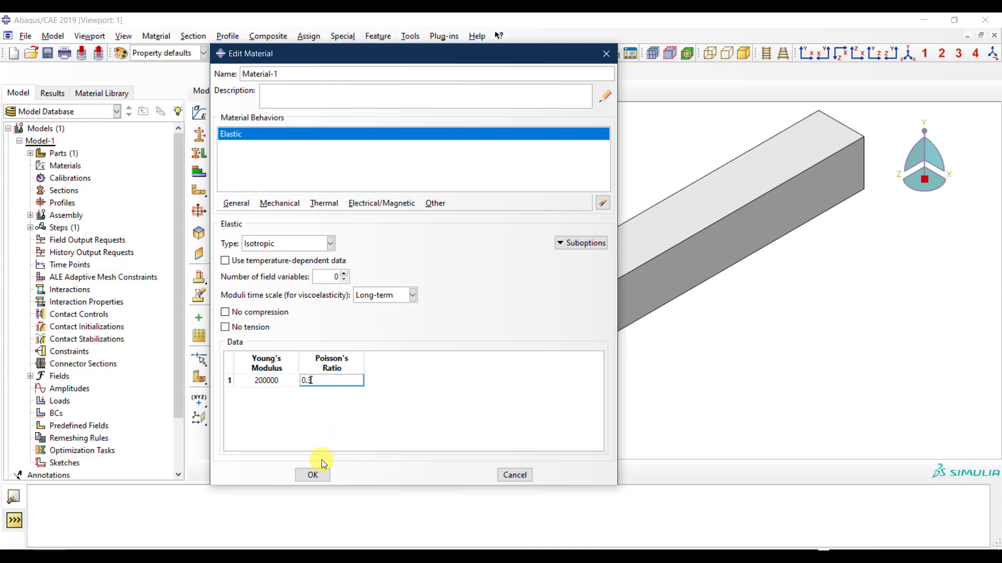
pyautogui.click(316, 473)
# Create a solid homogeneous section that uses Material-1.
pyautogui.click(197, 138)
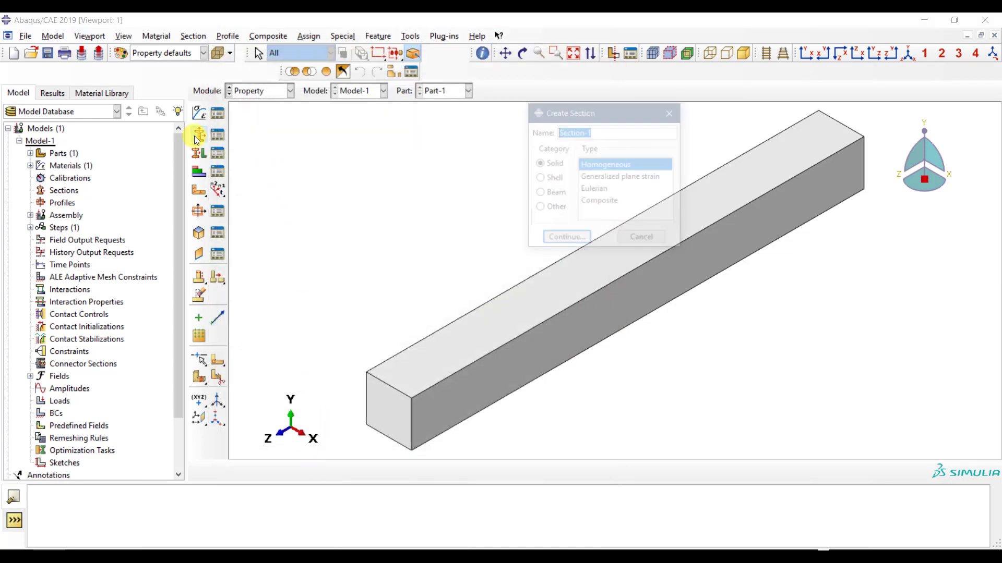
pyautogui.click(575, 237)
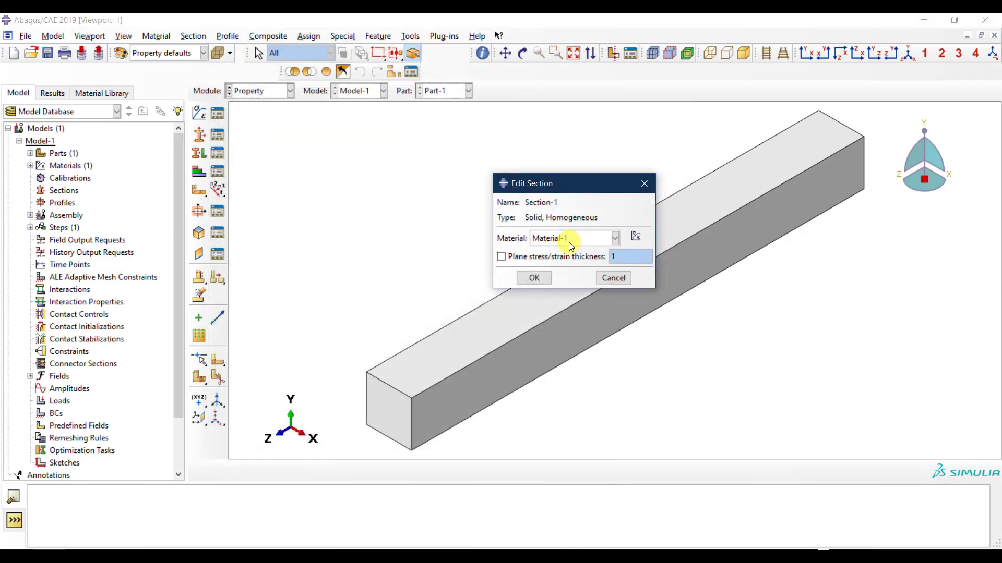
pyautogui.click(546, 280)
# Assign Section-1 to the whole beam without creating a set.
pyautogui.click(198, 153)
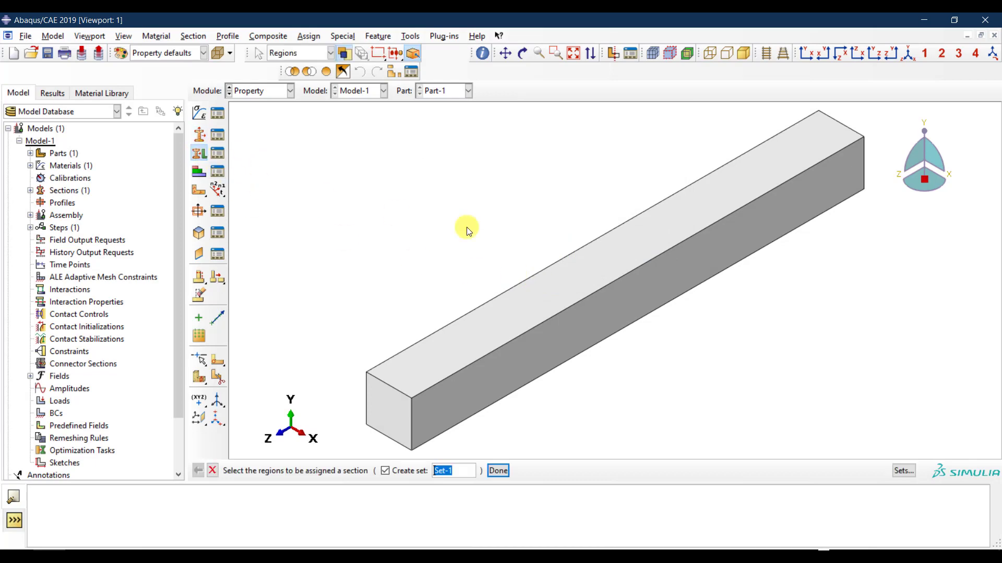
pyautogui.moveTo(534, 243); pyautogui.dragTo(369, 452)
pyautogui.click(385, 471)
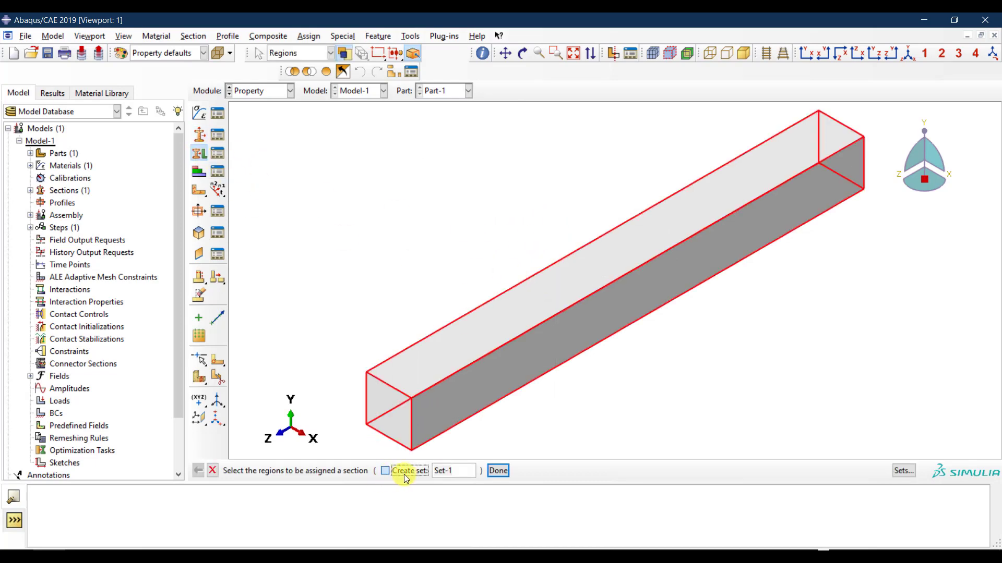
pyautogui.click(451, 471)
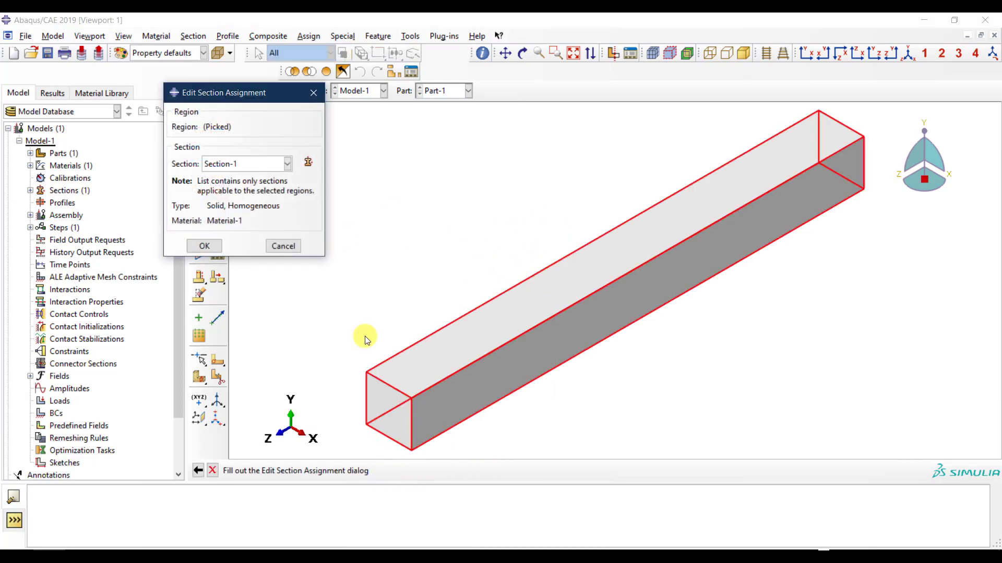
pyautogui.click(215, 244)
# Switch to the Assembly module and add a dependent instance of Part-1.
pyautogui.click(264, 91)
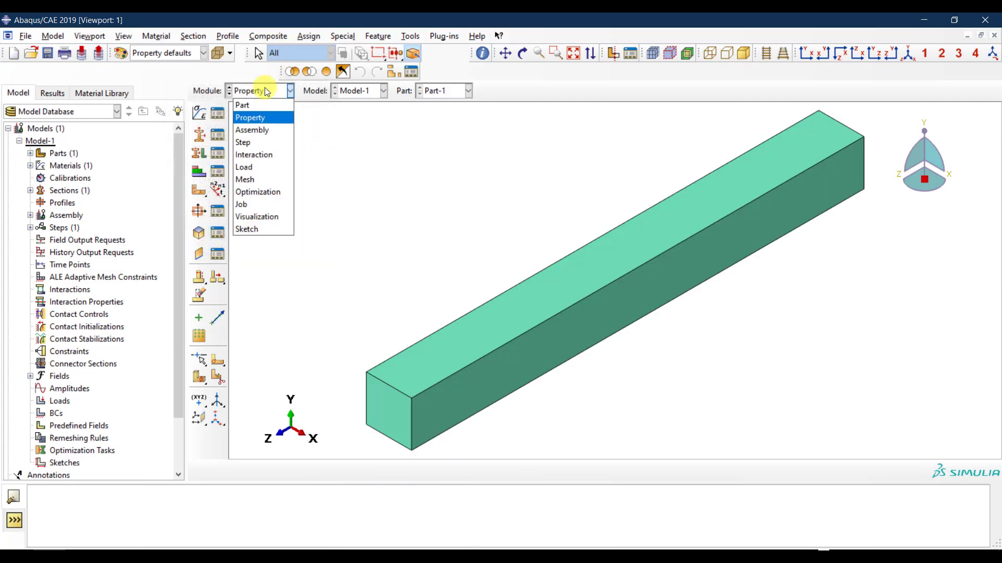
pyautogui.click(263, 130)
pyautogui.click(200, 112)
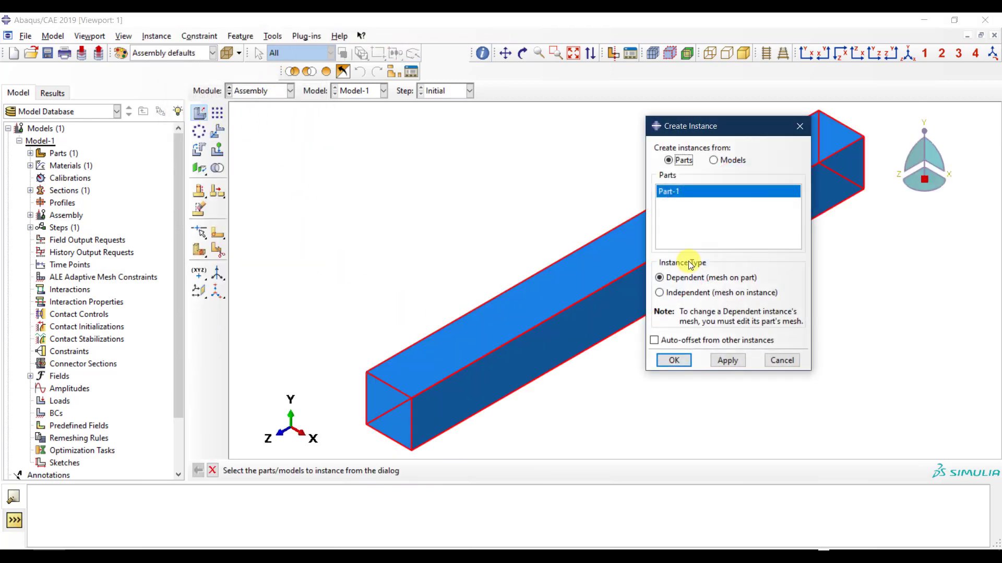
pyautogui.click(675, 361)
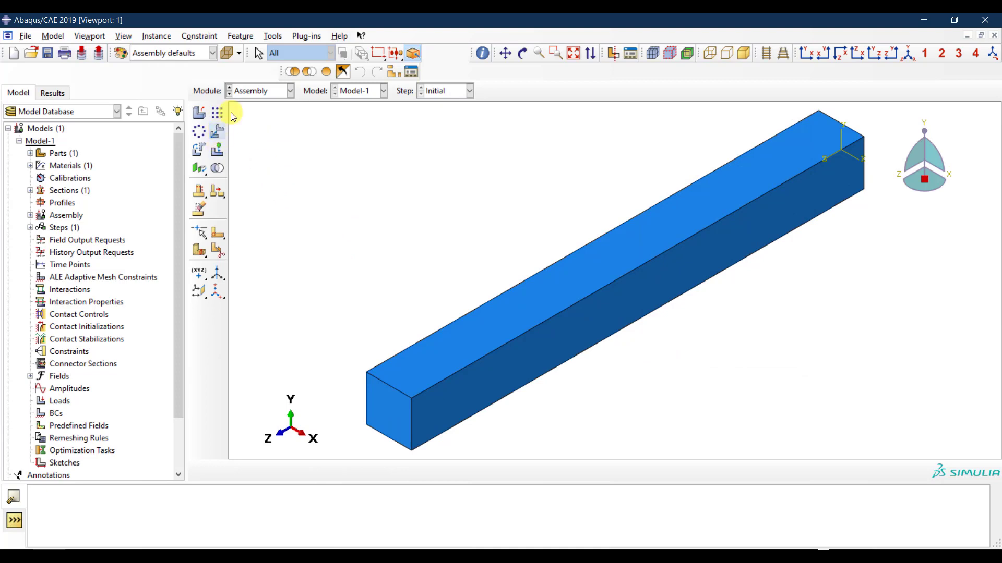
# In the Step module, create a Static, General step after Initial with Nlgeom turned on.
pyautogui.click(256, 92)
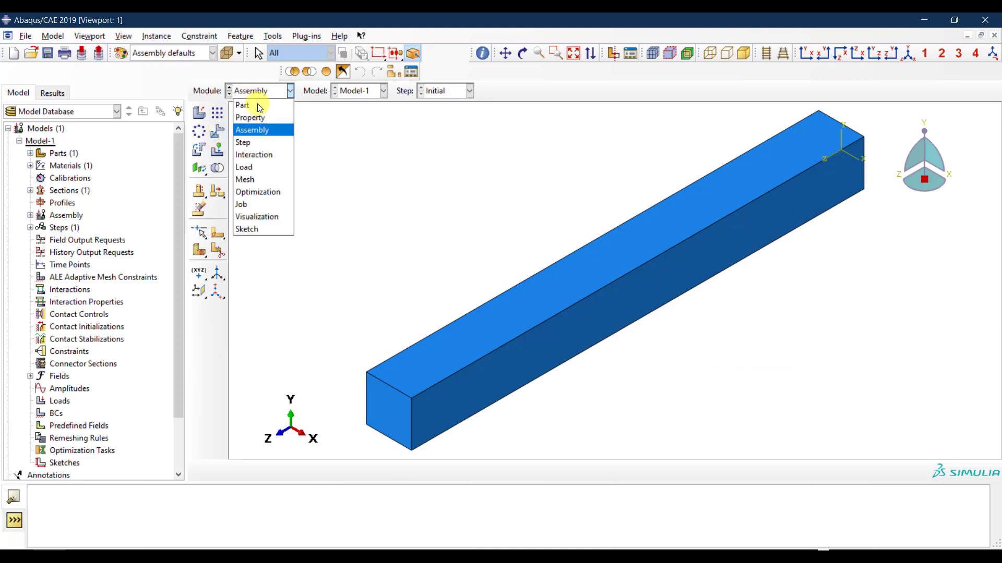
pyautogui.click(256, 142)
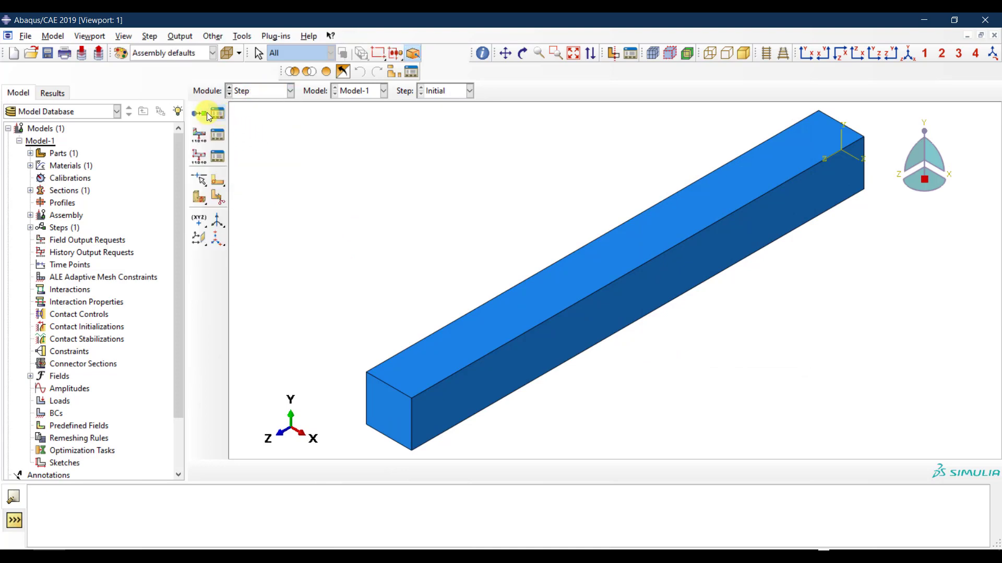
pyautogui.click(207, 114)
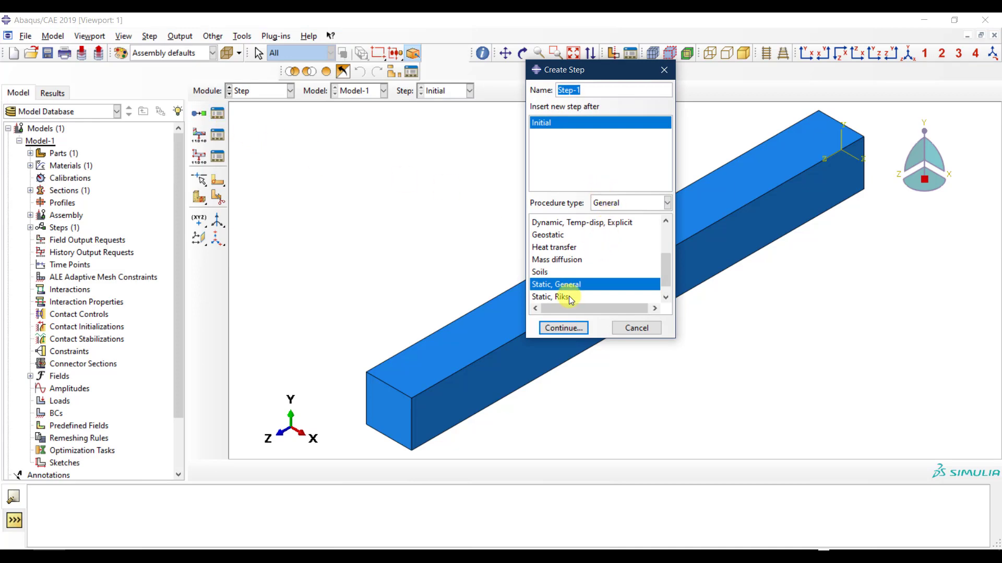
pyautogui.click(571, 329)
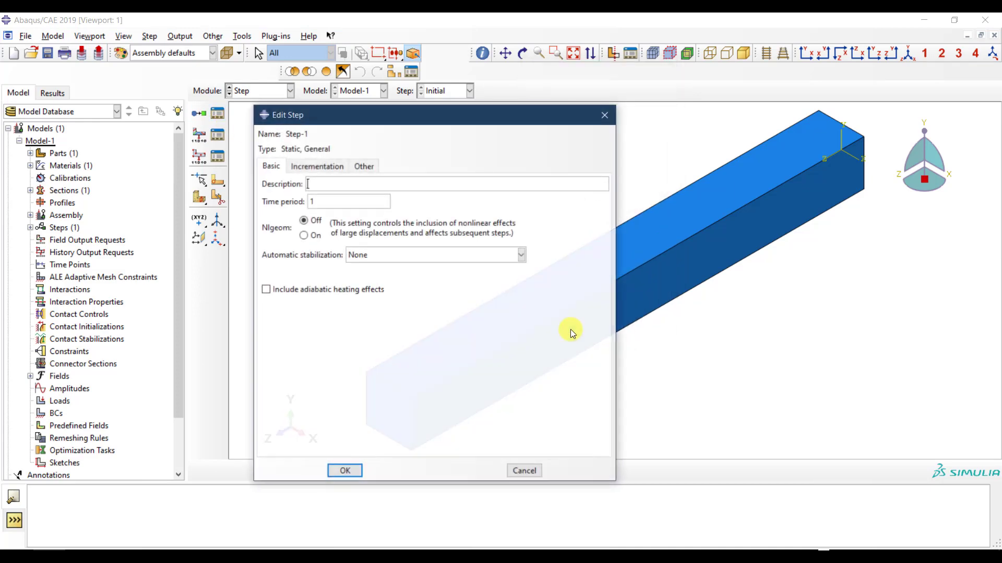
pyautogui.click(311, 235)
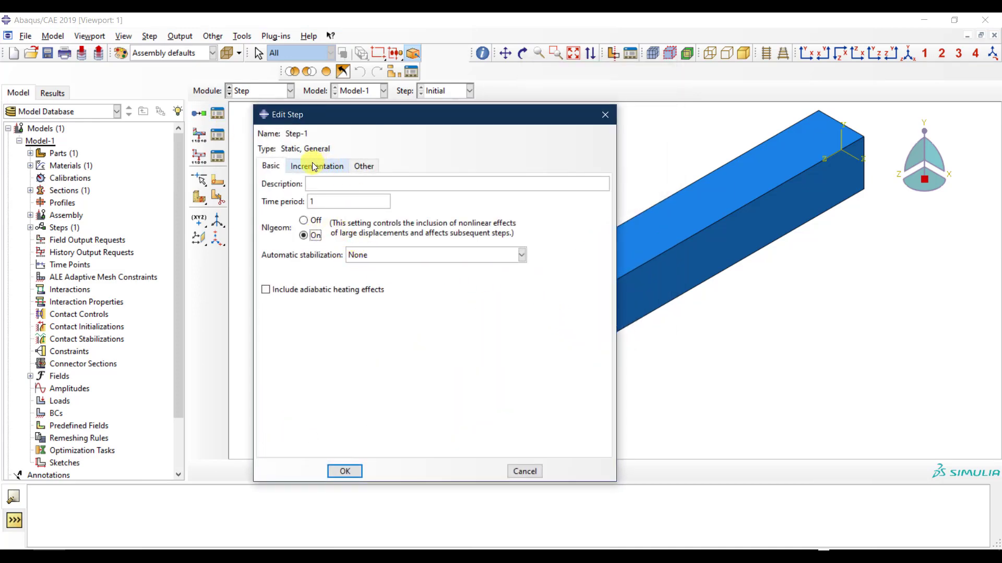
pyautogui.moveTo(315, 202); pyautogui.dragTo(298, 201)
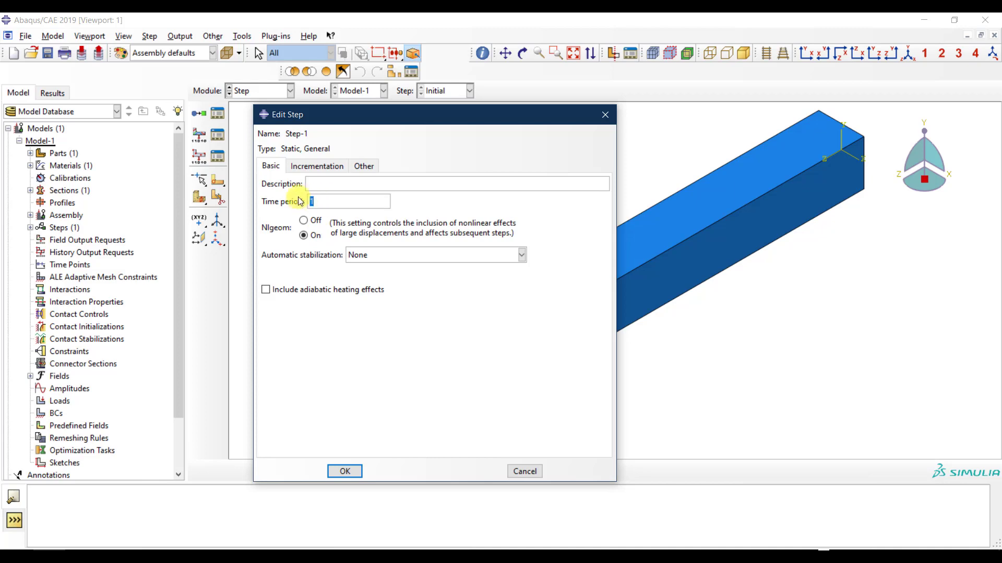
# Set the step's maximum number of increments to 100000 and its increment sizes to 0.1 initial, 1E-15 minimum and 0.1 maximum.
pyautogui.click(315, 166)
pyautogui.doubleClick(346, 230)
pyautogui.write('0.1')
pyautogui.doubleClick(410, 230)
pyautogui.click(399, 198)
pyautogui.write('0000')
pyautogui.click(386, 230)
pyautogui.press('BackSpace')
pyautogui.write('6')
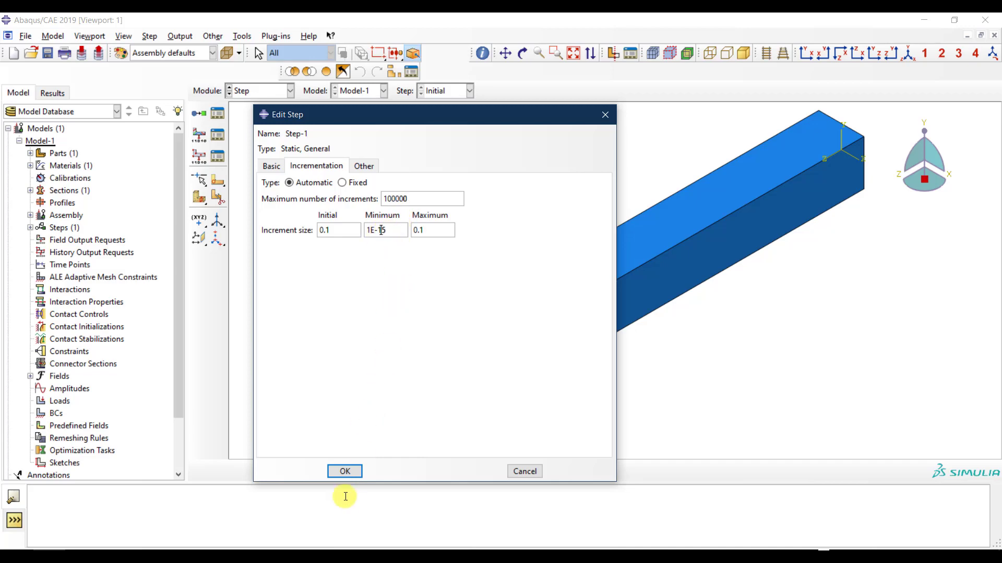
pyautogui.click(346, 471)
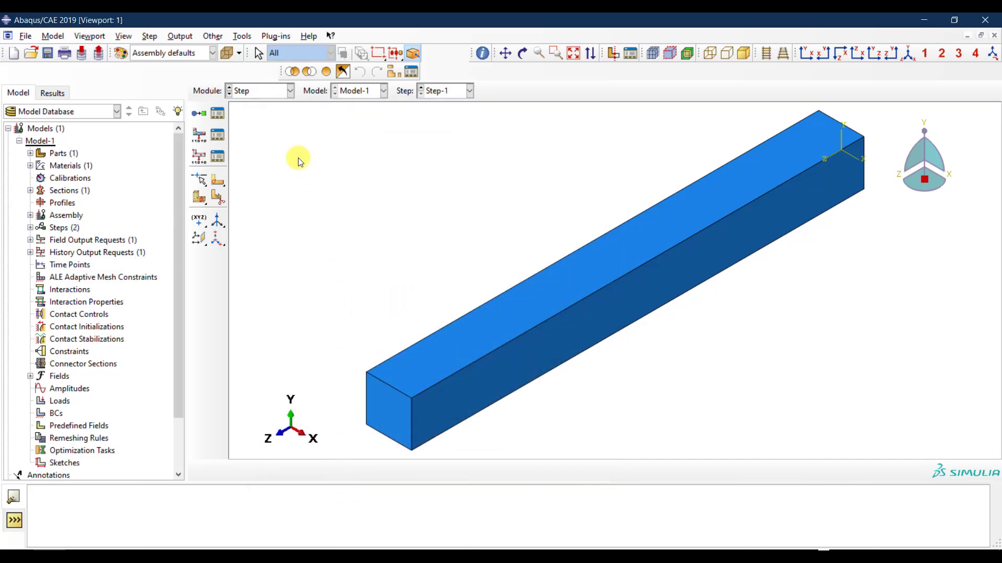
# In the Load module, begin a Symmetry/Antisymmetry/Encastre boundary condition in the Initial step.
pyautogui.scroll(1, 305, 159)
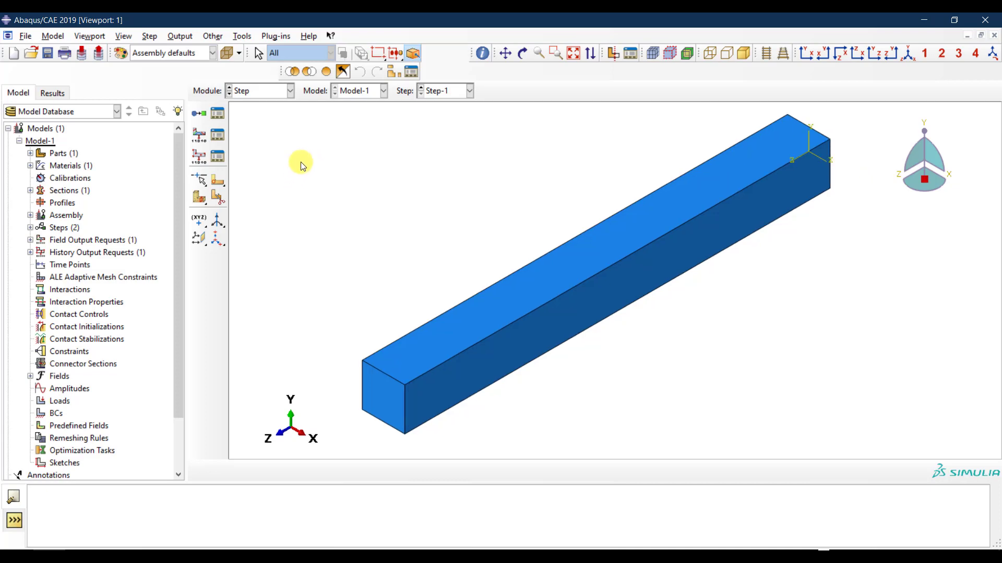
pyautogui.click(267, 93)
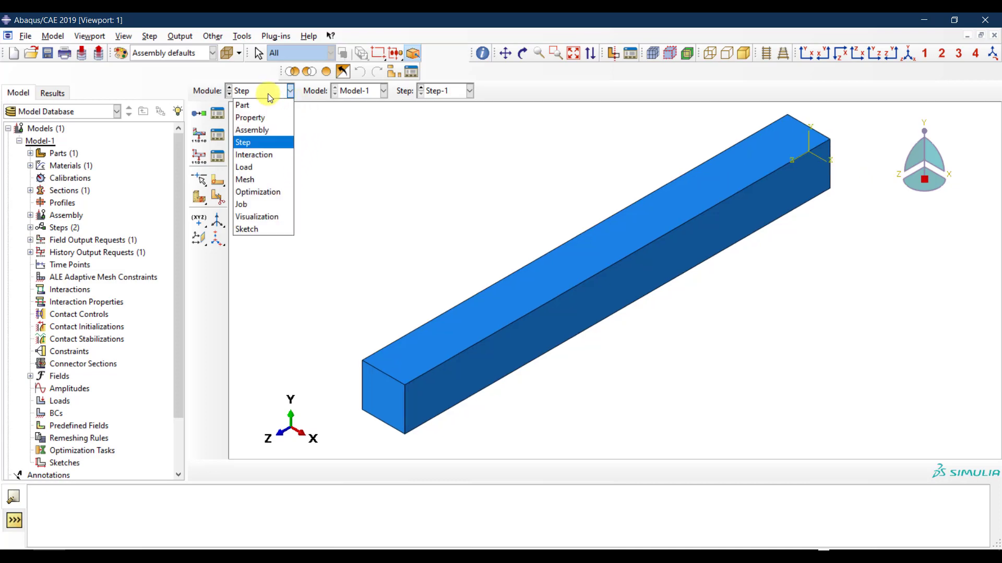
pyautogui.click(270, 164)
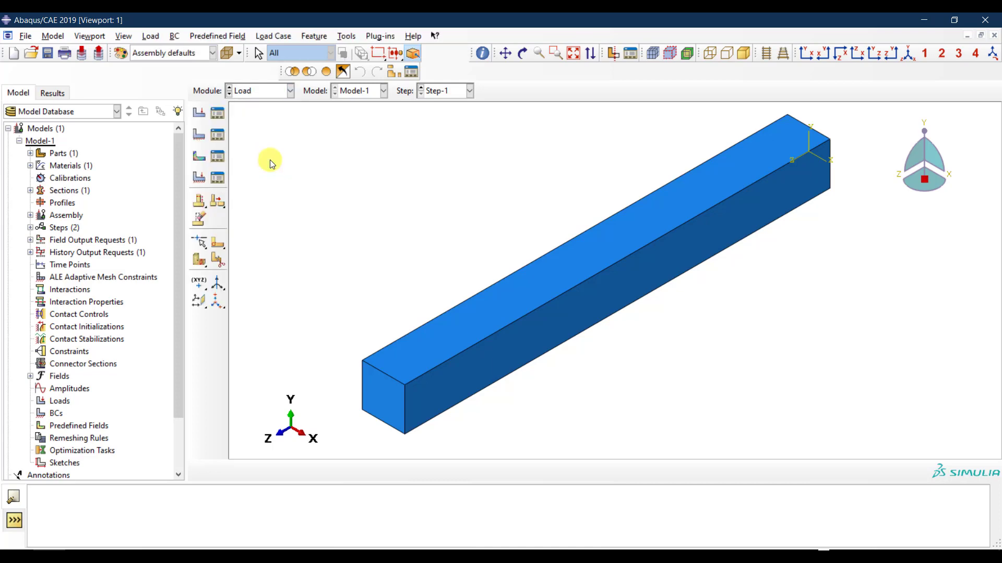
pyautogui.click(202, 135)
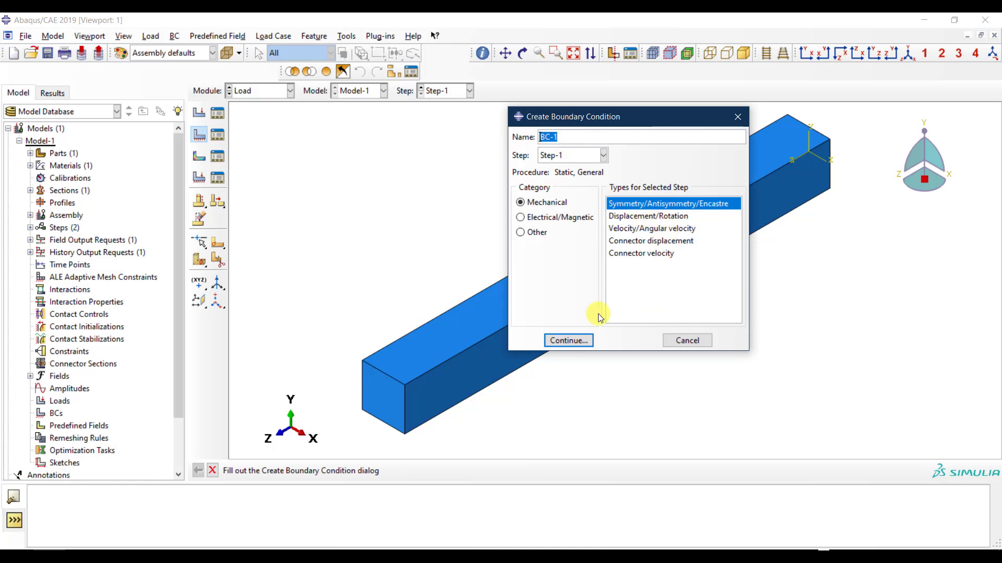
pyautogui.click(572, 152)
pyautogui.click(571, 152)
pyautogui.press('Up')
pyautogui.click(572, 345)
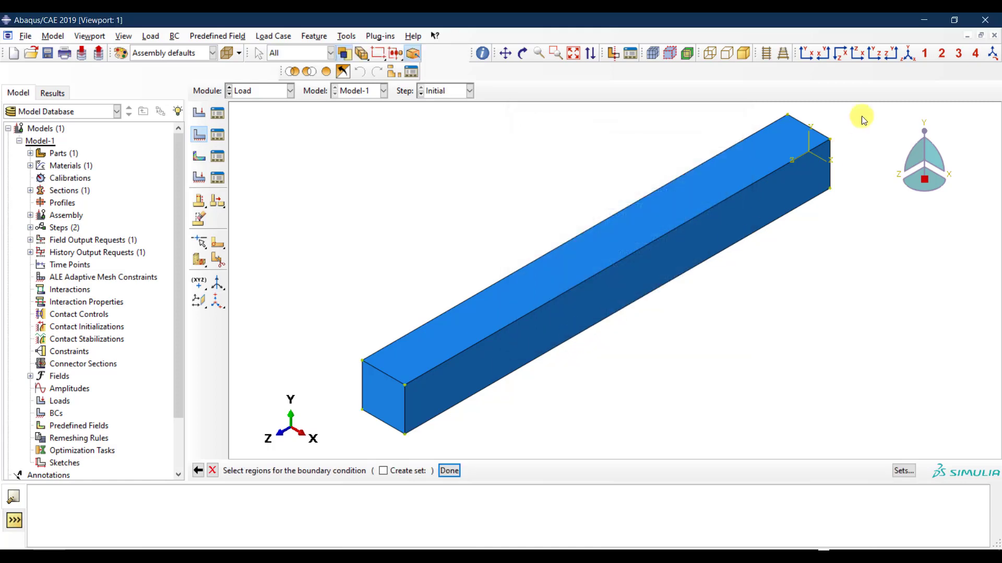
# Fix the beam's end face at the coordinate origin with an ENCASTRE condition, without creating a set.
pyautogui.click(522, 53)
pyautogui.moveTo(799, 170); pyautogui.dragTo(645, 273)
pyautogui.press('Escape')
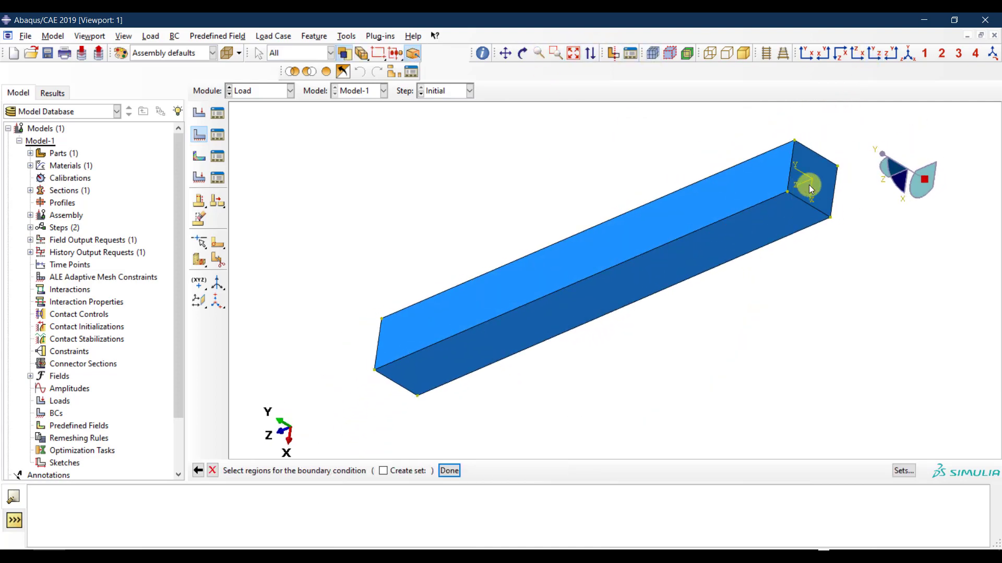
pyautogui.click(449, 471)
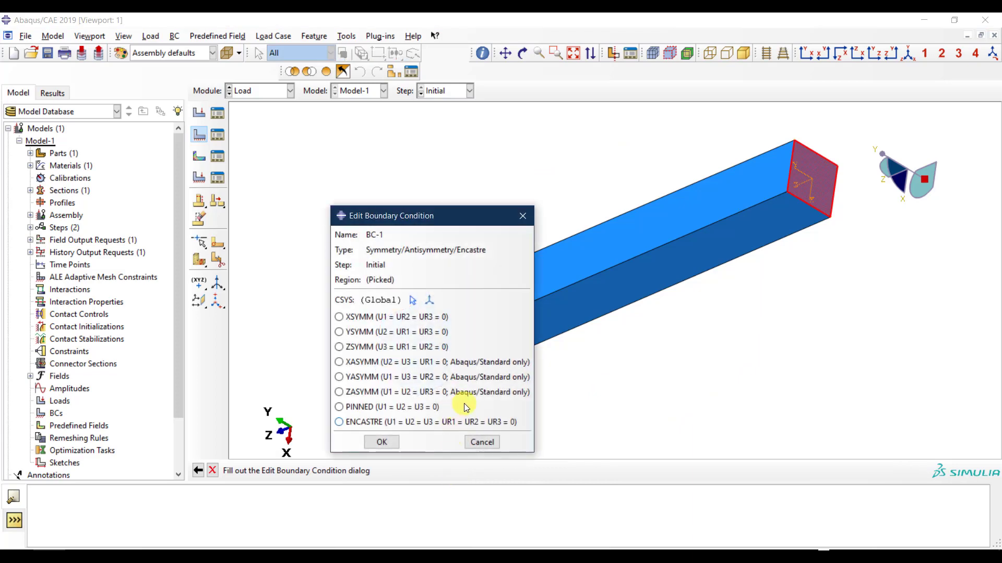
pyautogui.click(399, 423)
pyautogui.click(381, 442)
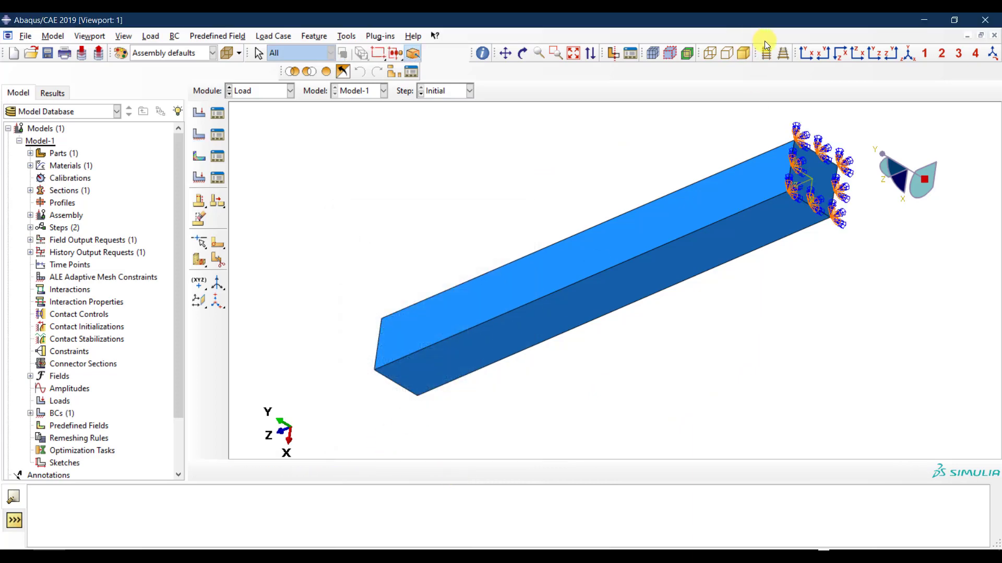
pyautogui.click(906, 53)
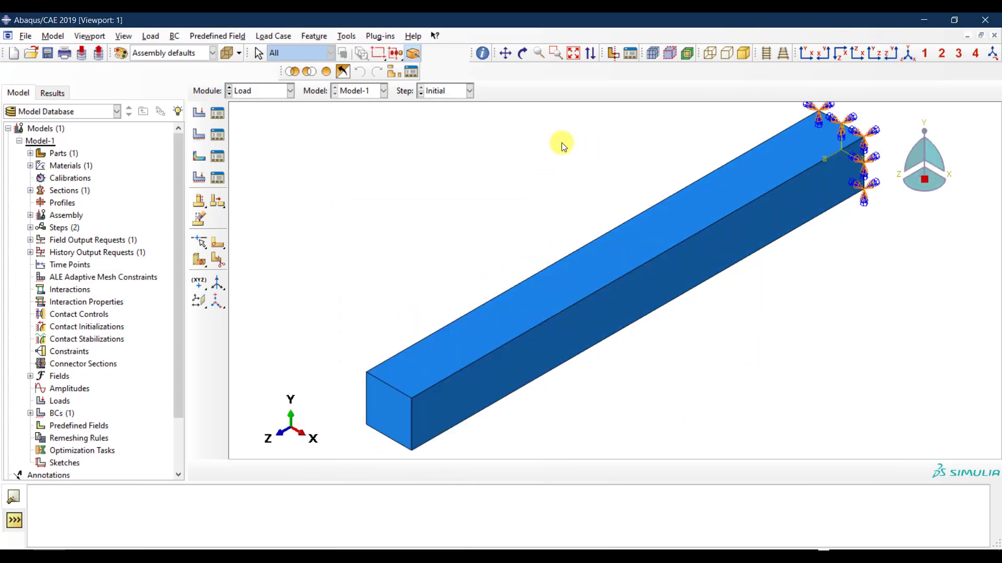
pyautogui.click(270, 95)
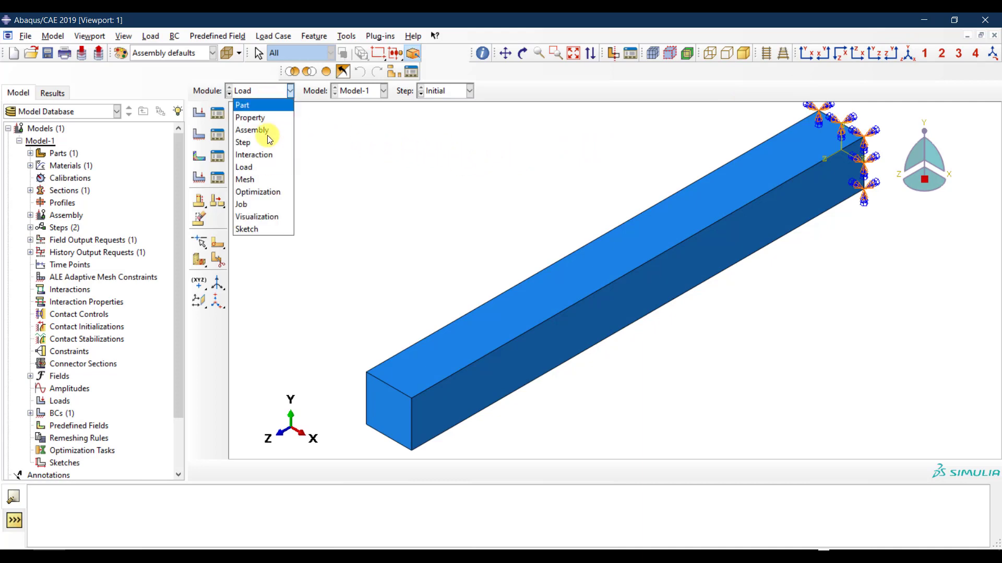
pyautogui.click(261, 178)
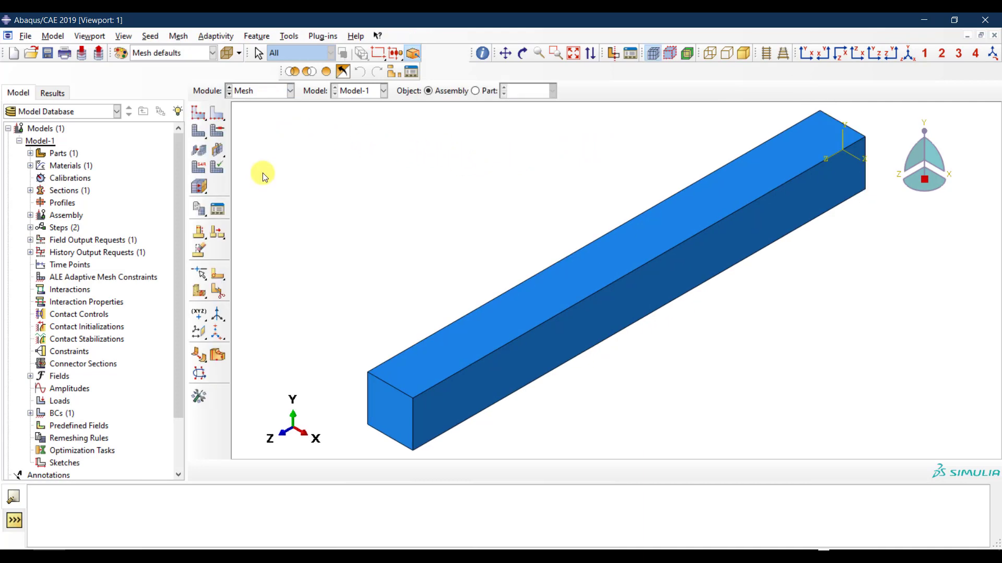
pyautogui.click(267, 95)
pyautogui.click(261, 164)
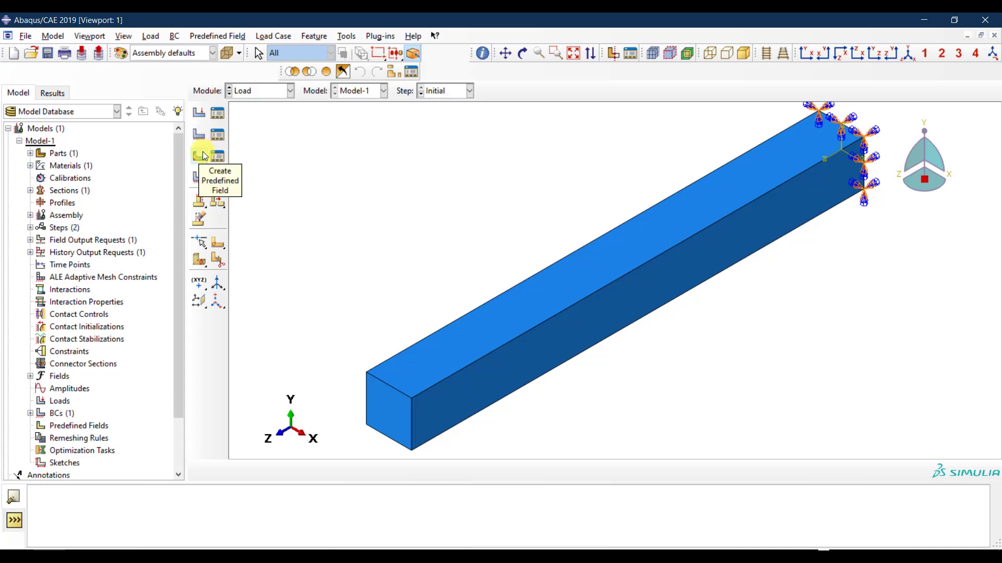
# Switch to the Mesh module and make Part-1 the object to mesh instead of the assembly.
pyautogui.click(249, 96)
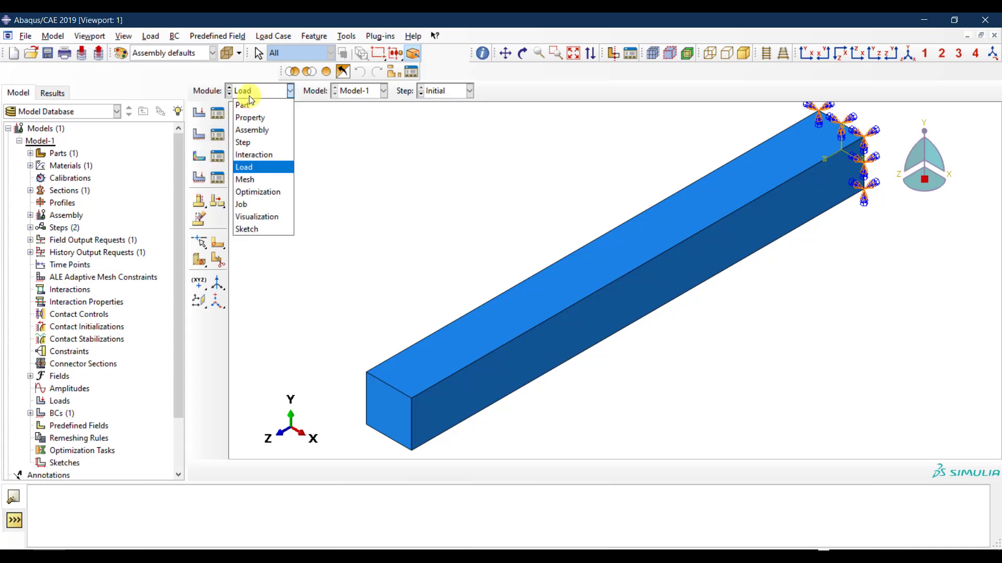
pyautogui.click(257, 180)
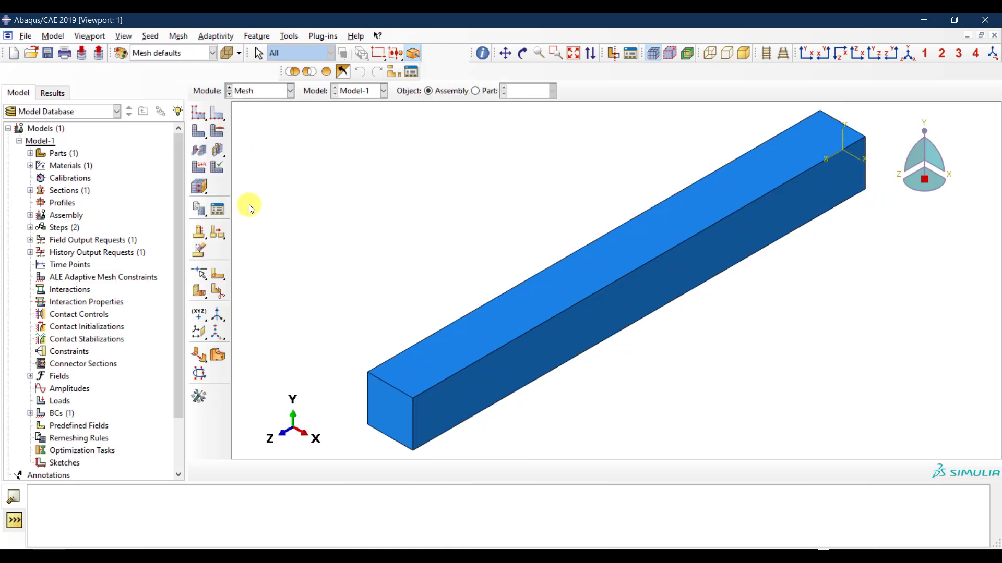
pyautogui.scroll(-5, 384, 450)
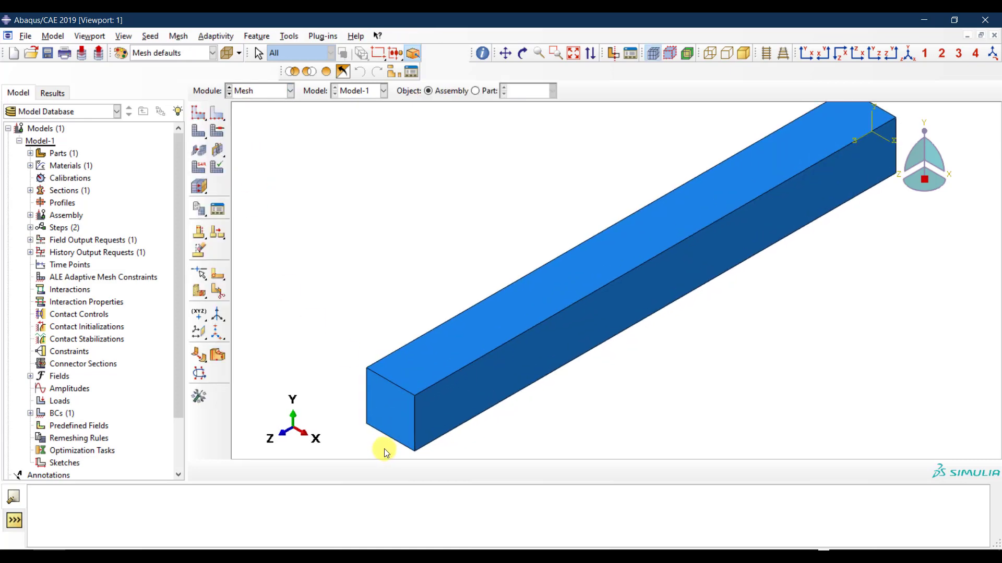
pyautogui.click(202, 114)
pyautogui.click(509, 313)
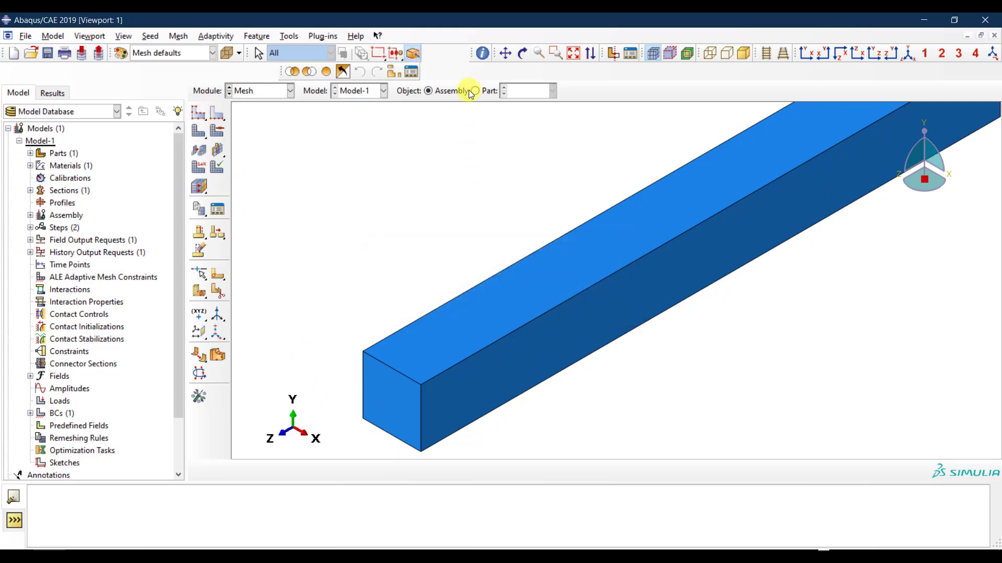
pyautogui.click(488, 91)
# Seed Part-1 with an approximate global size of 20.
pyautogui.click(198, 112)
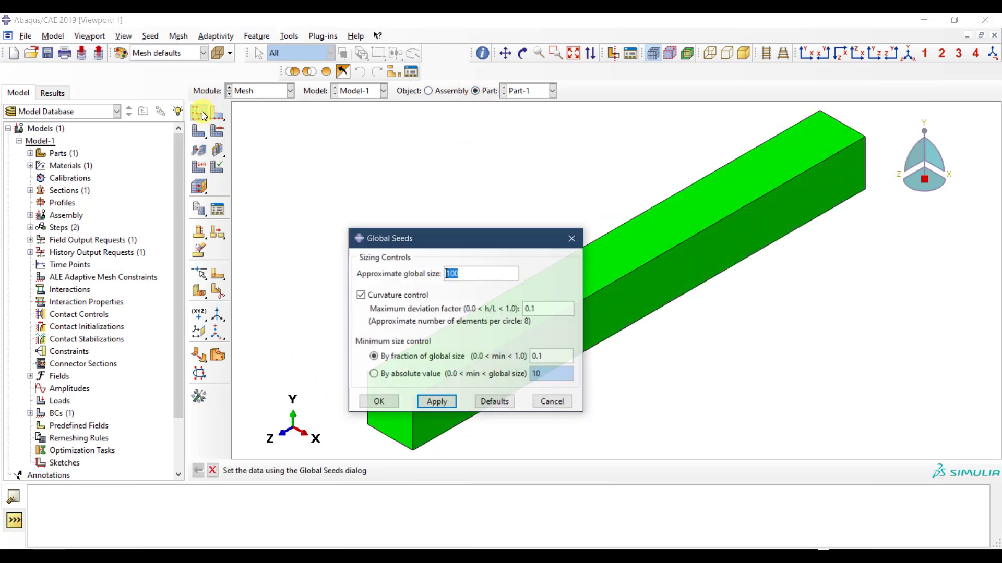
pyautogui.moveTo(455, 245); pyautogui.dragTo(269, 119)
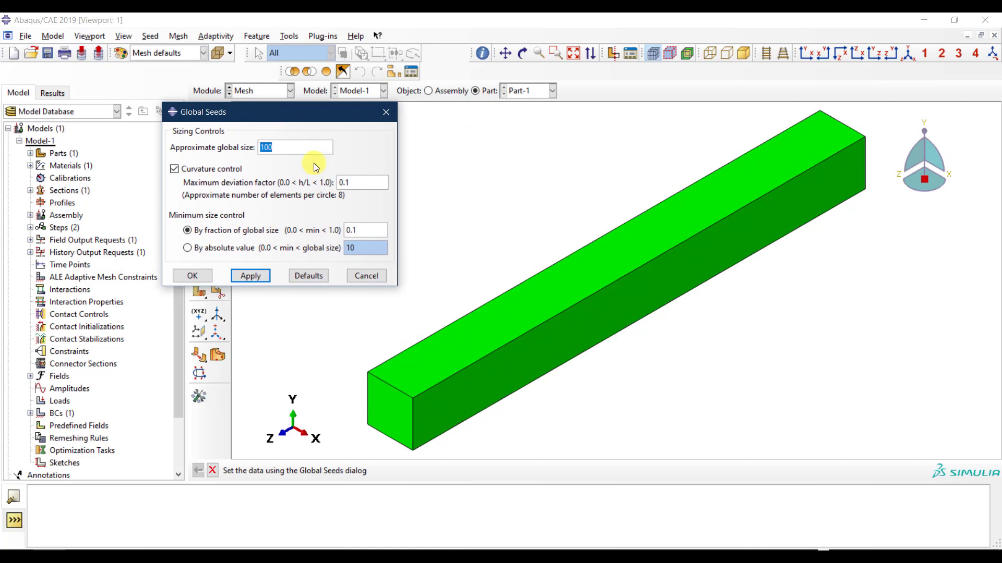
pyautogui.click(253, 274)
pyautogui.scroll(3, 390, 426)
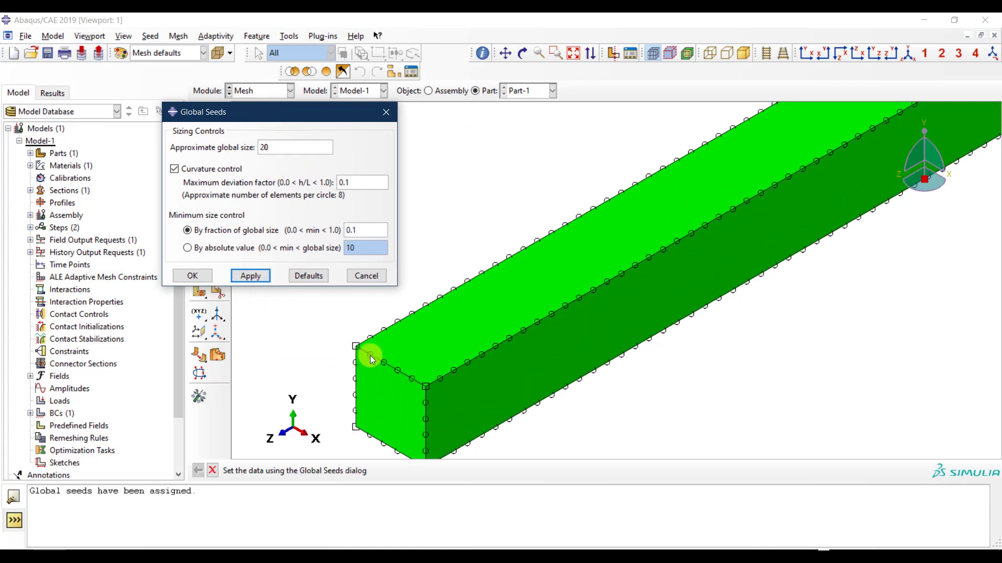
pyautogui.click(193, 276)
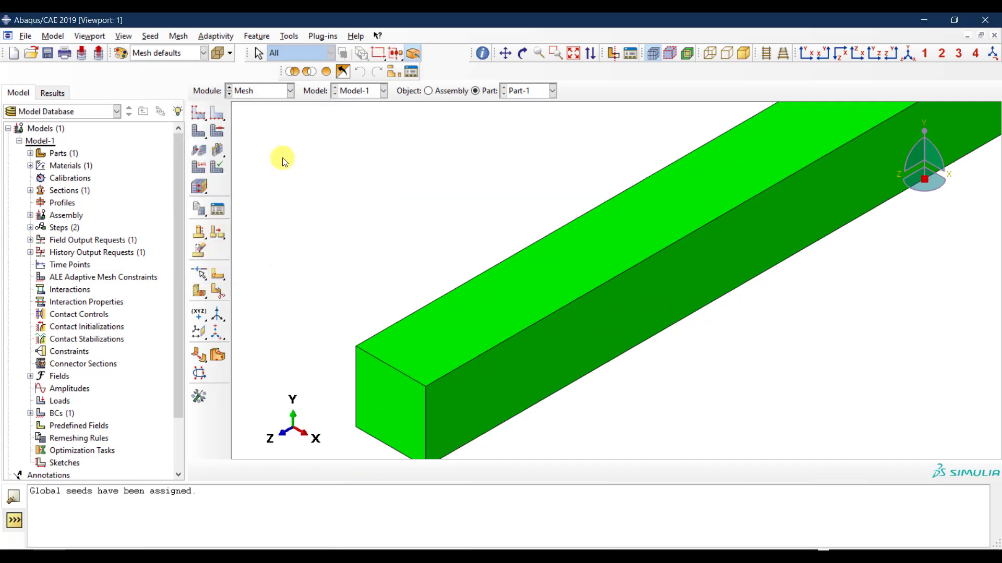
pyautogui.click(225, 109)
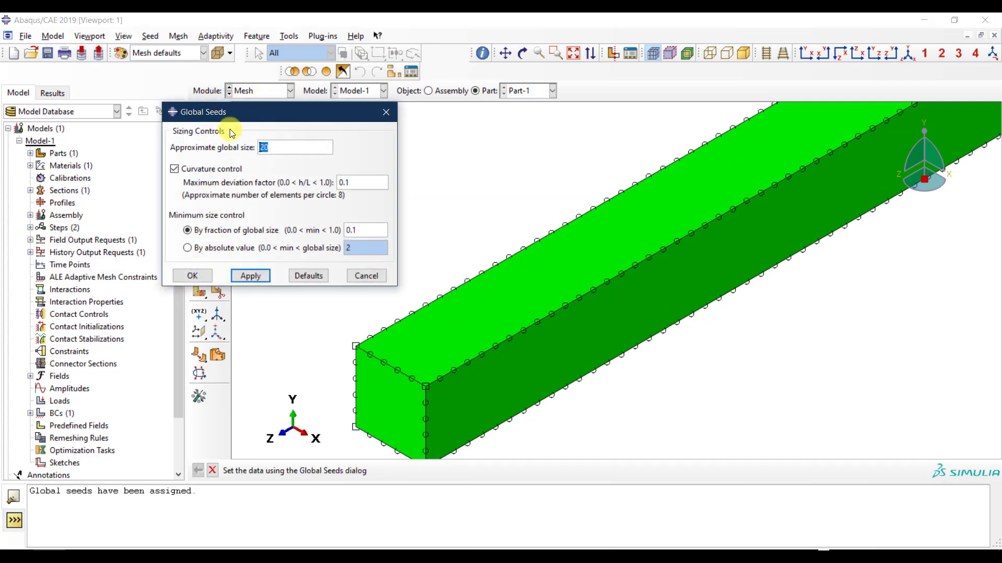
pyautogui.click(208, 272)
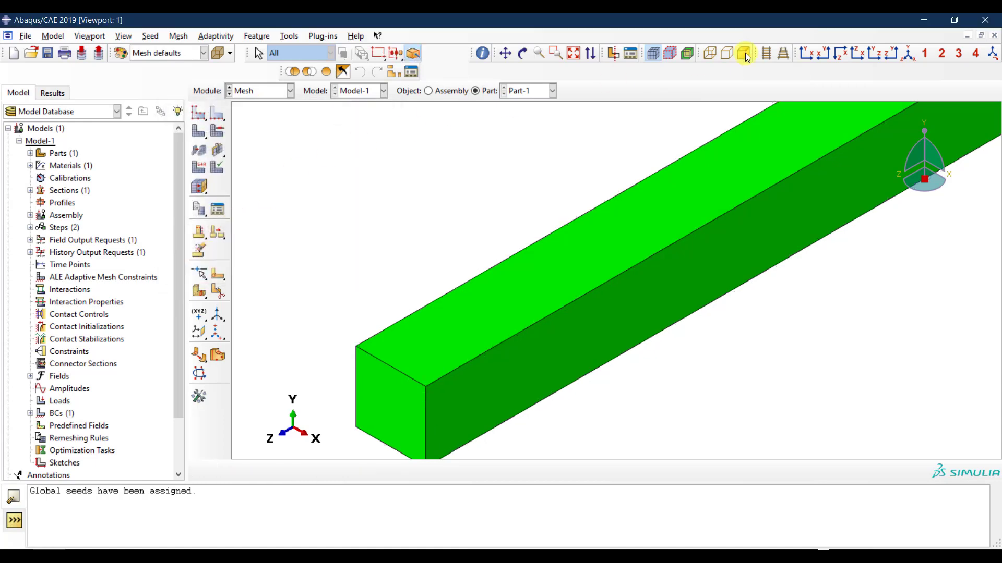
# Seed the X-direction edges of the beam's end faces by number with 8 elements, and do not allow the number of elements to change.
pyautogui.click(807, 53)
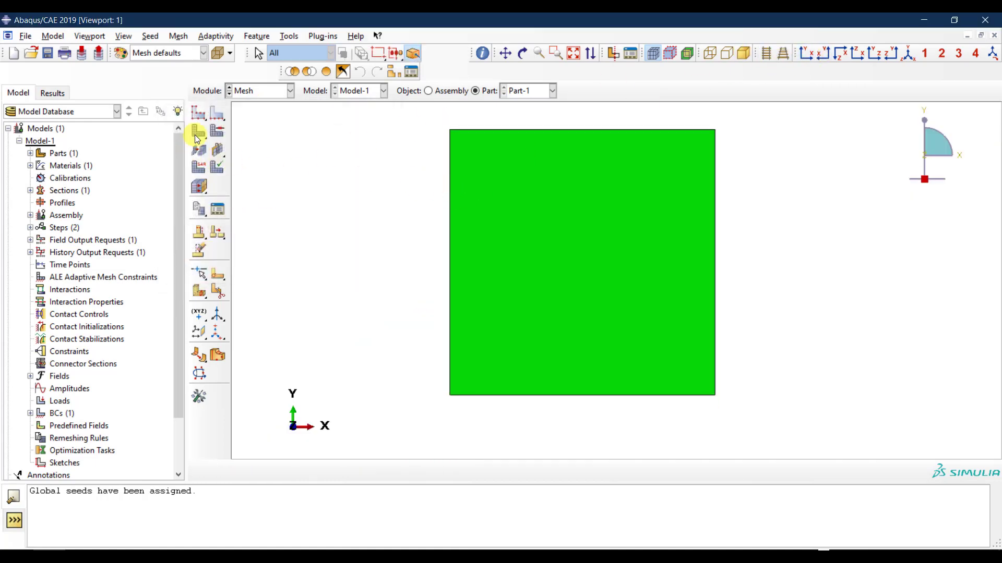
pyautogui.click(217, 113)
pyautogui.moveTo(678, 116); pyautogui.dragTo(469, 412)
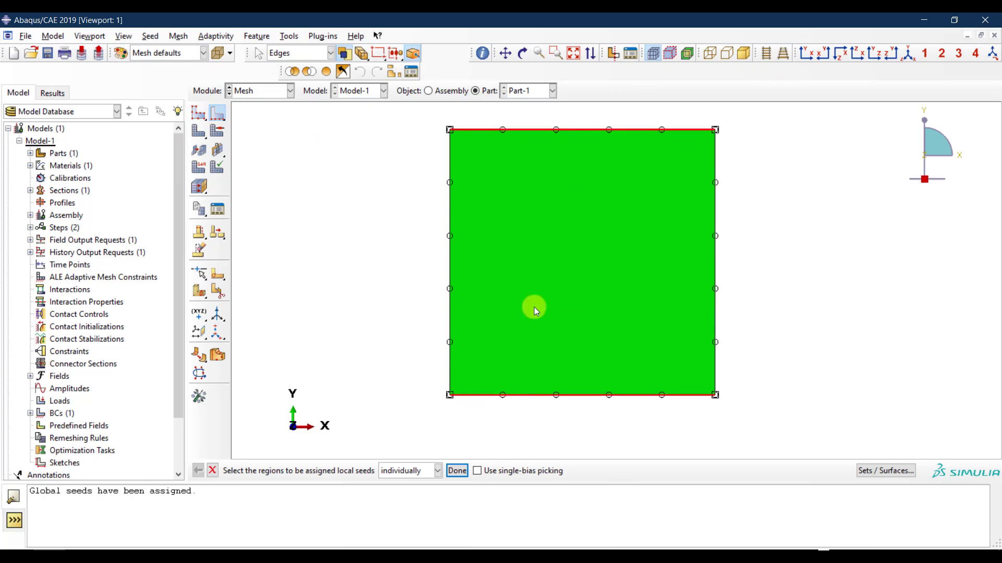
pyautogui.click(455, 471)
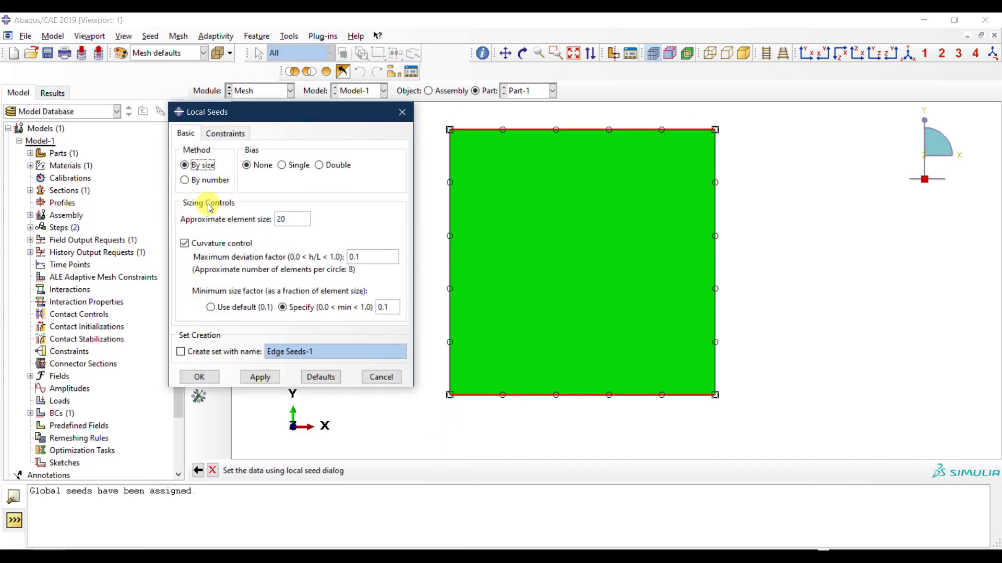
pyautogui.click(208, 179)
pyautogui.doubleClick(264, 219)
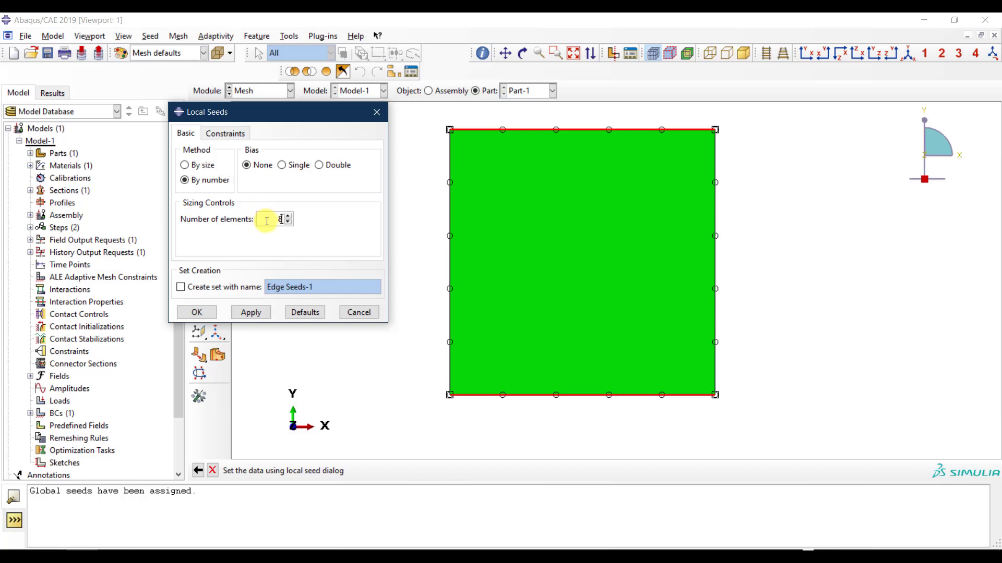
pyautogui.click(225, 133)
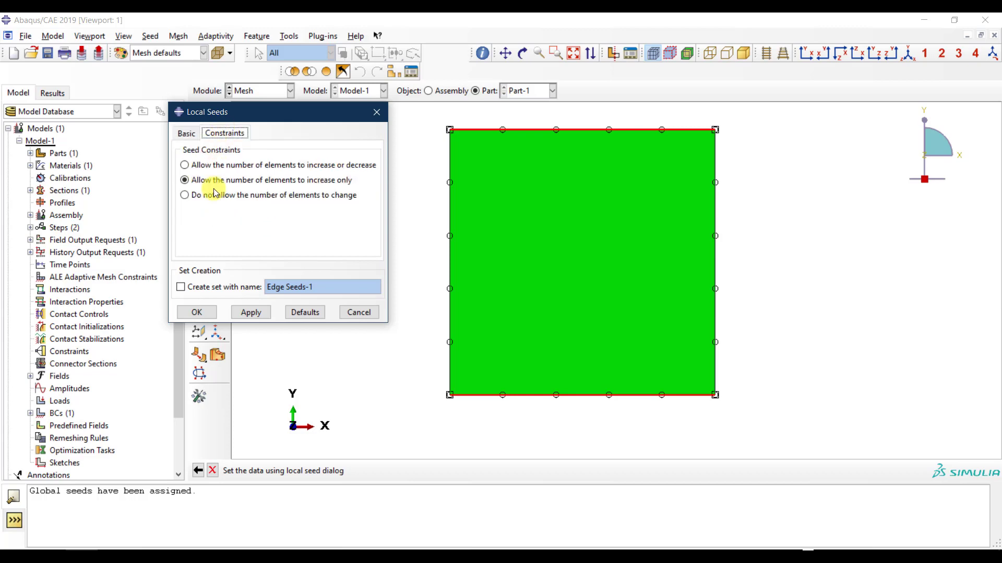
pyautogui.click(213, 195)
pyautogui.click(251, 312)
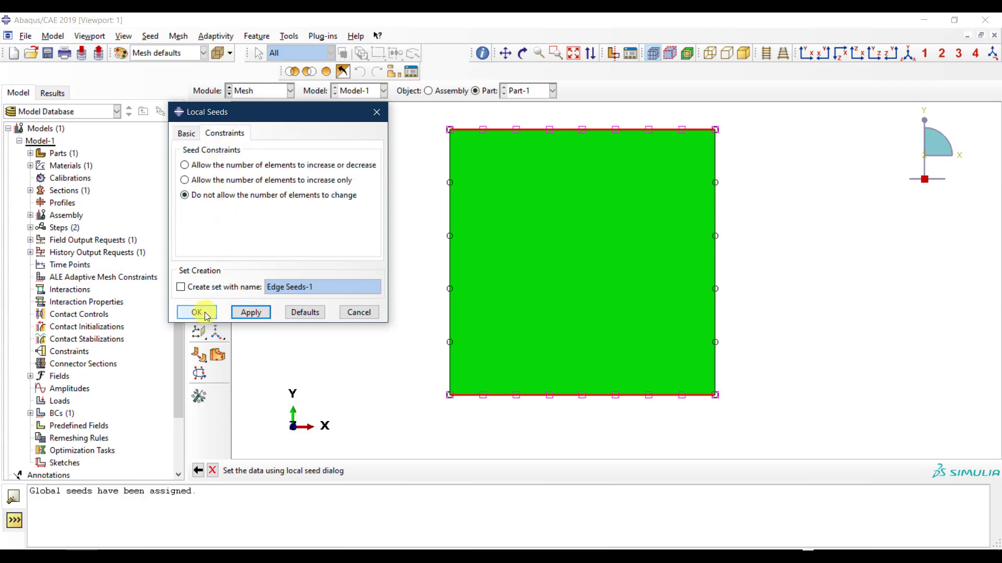
pyautogui.click(196, 312)
# Mesh Part-1 and show it in the isometric view.
pyautogui.click(198, 131)
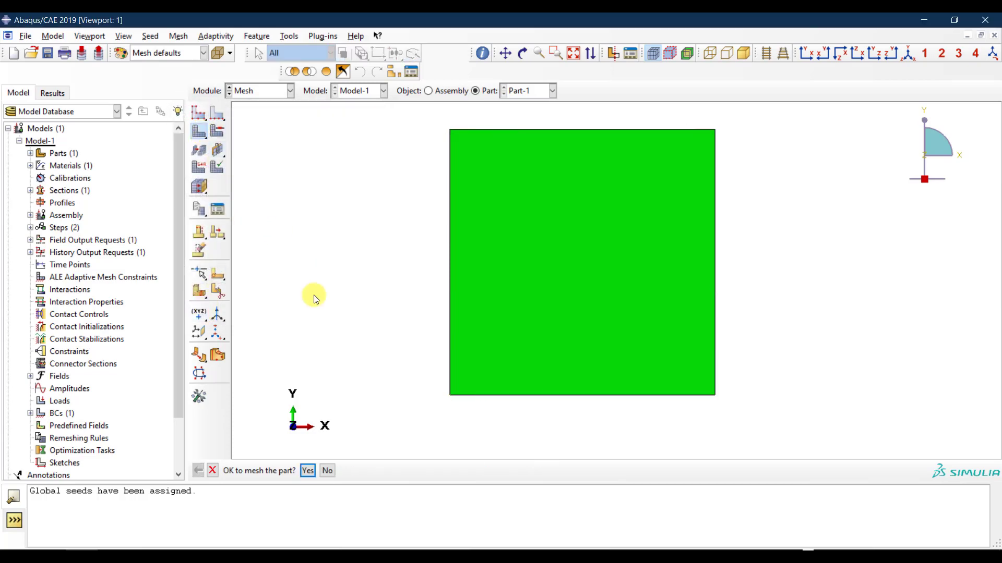
pyautogui.click(311, 475)
pyautogui.click(902, 54)
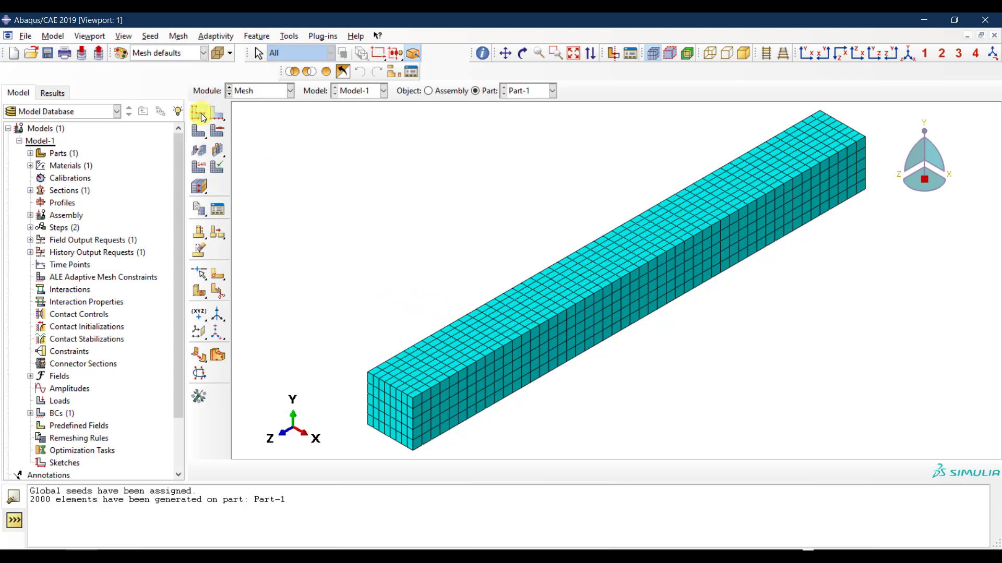
# Start a new assembly set of type Element named Set-Left and view the mesh square-on in the XY plane.
pyautogui.click(255, 93)
pyautogui.click(255, 93)
pyautogui.click(30, 215)
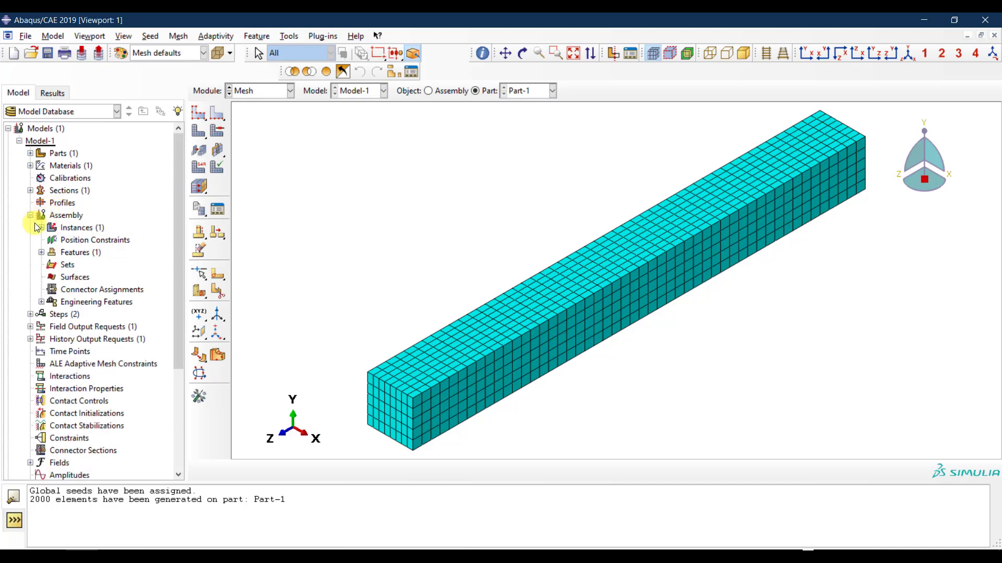
pyautogui.doubleClick(68, 265)
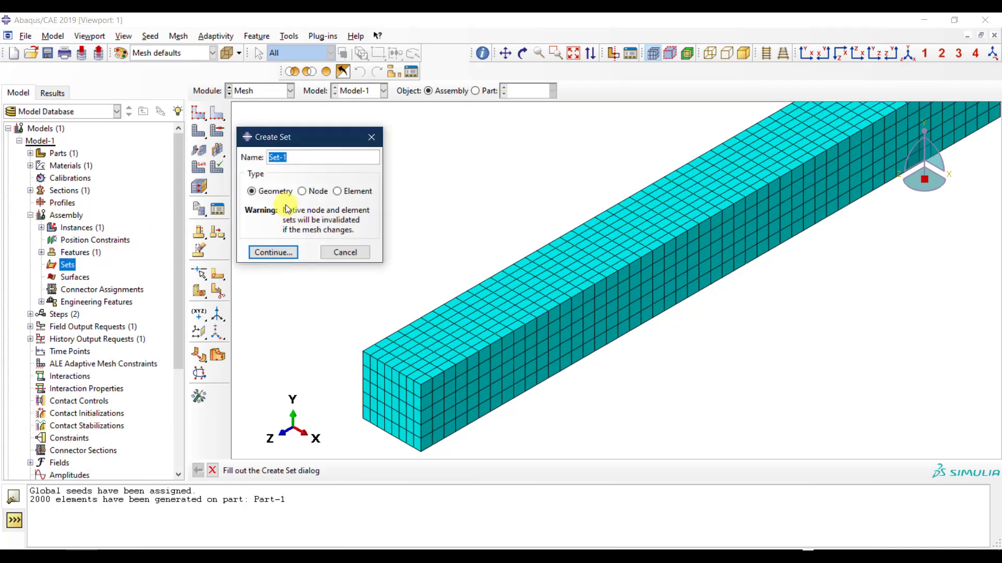
pyautogui.click(349, 192)
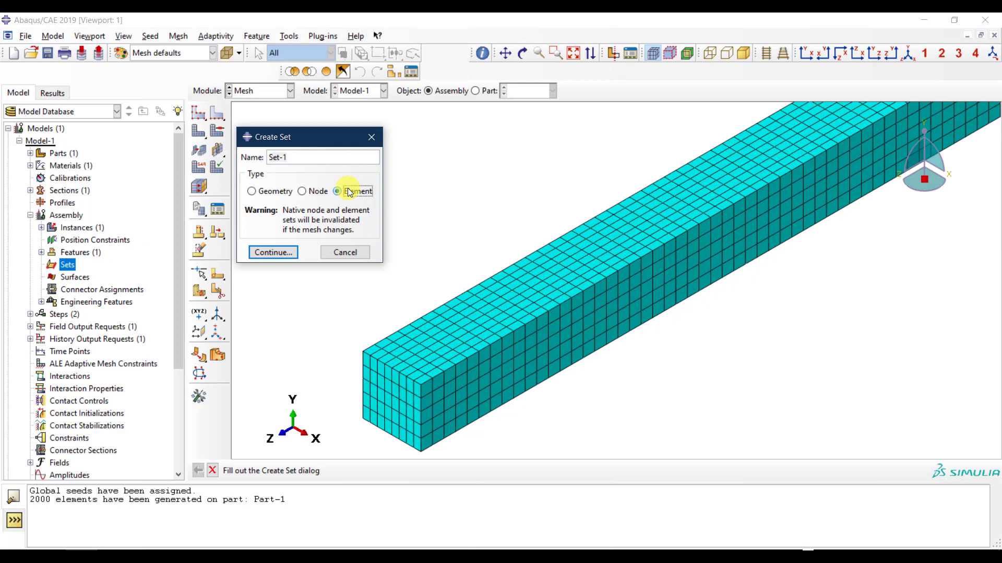
pyautogui.click(299, 155)
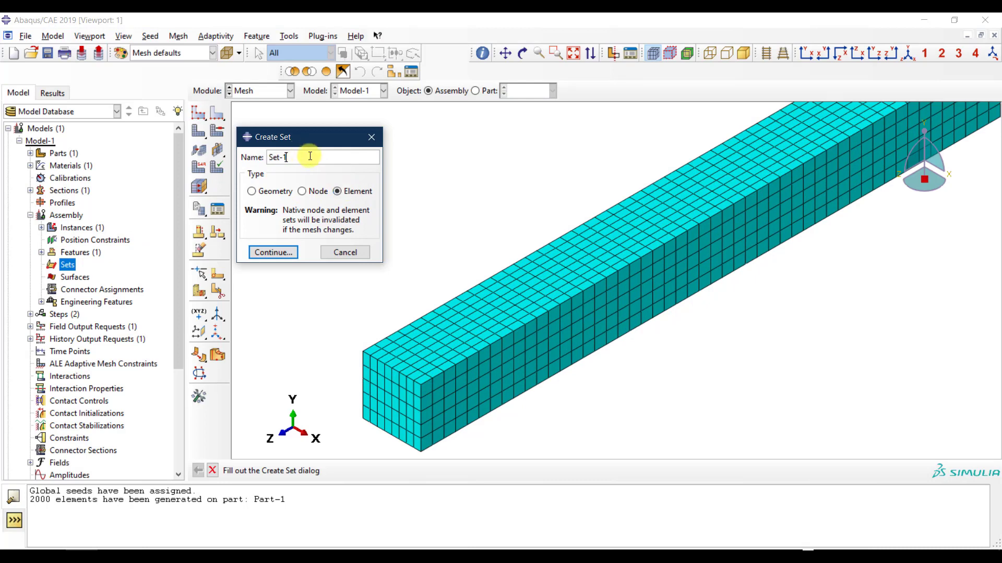
pyautogui.click(814, 51)
pyautogui.click(282, 157)
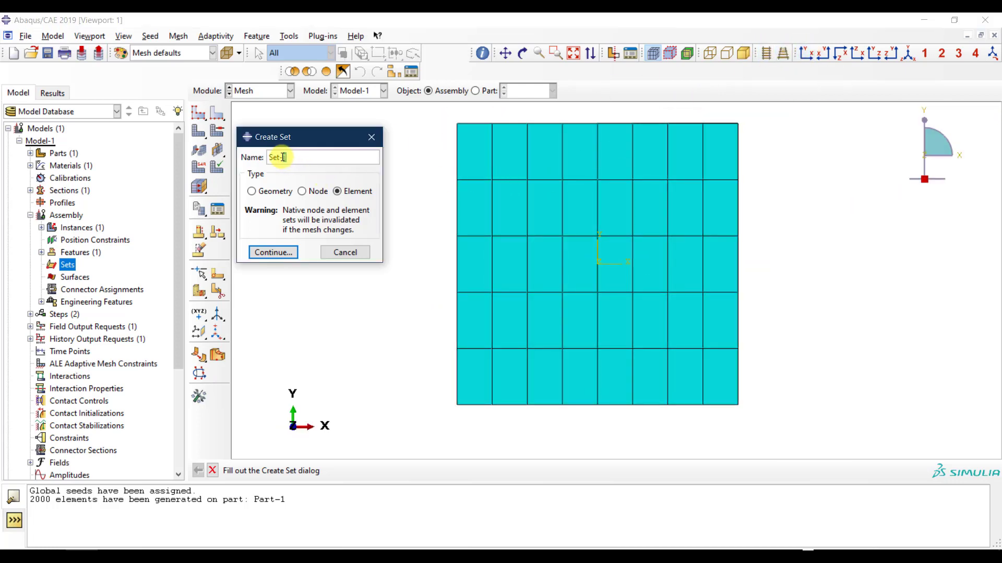
pyautogui.doubleClick(282, 157)
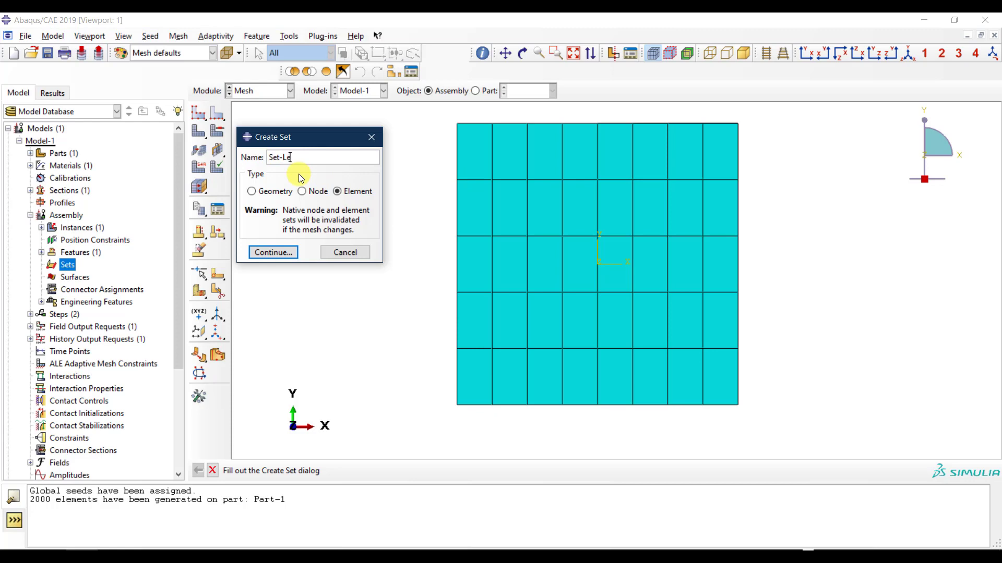
pyautogui.write('Left')
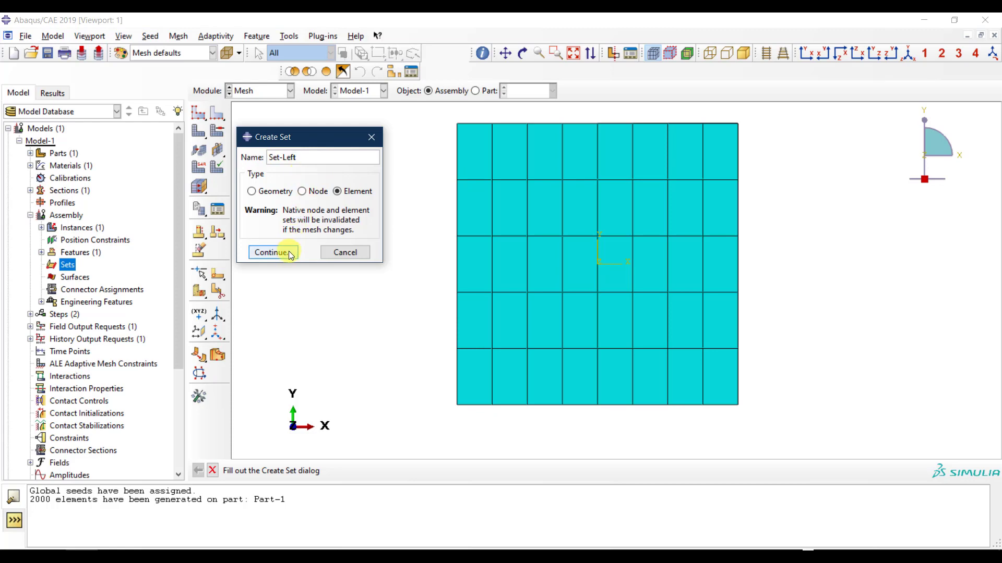
pyautogui.click(287, 252)
# Assign the two lowest-X element columns, through the full beam length, to Set-Left and review the set's elements.
pyautogui.moveTo(517, 111); pyautogui.dragTo(472, 428)
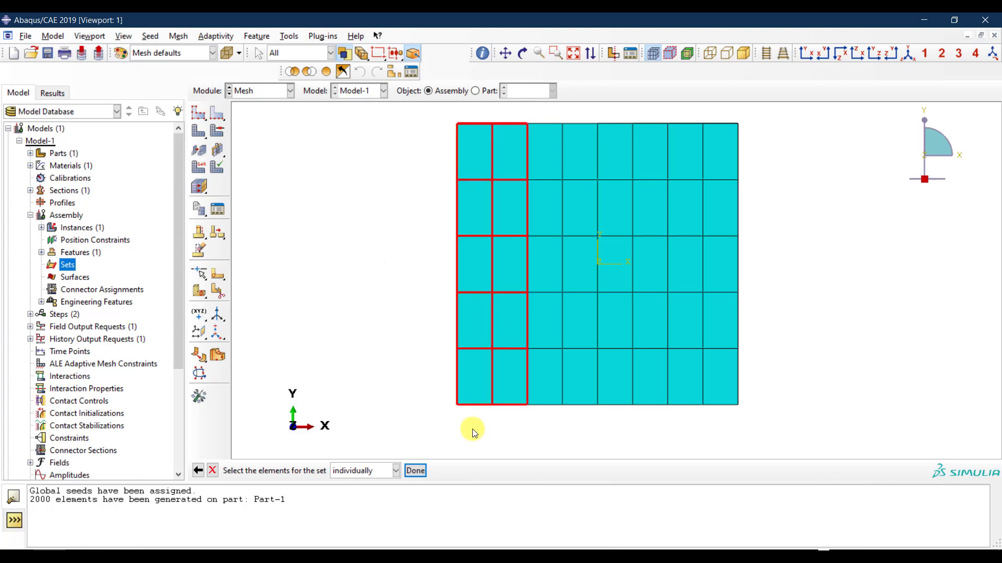
pyautogui.click(417, 471)
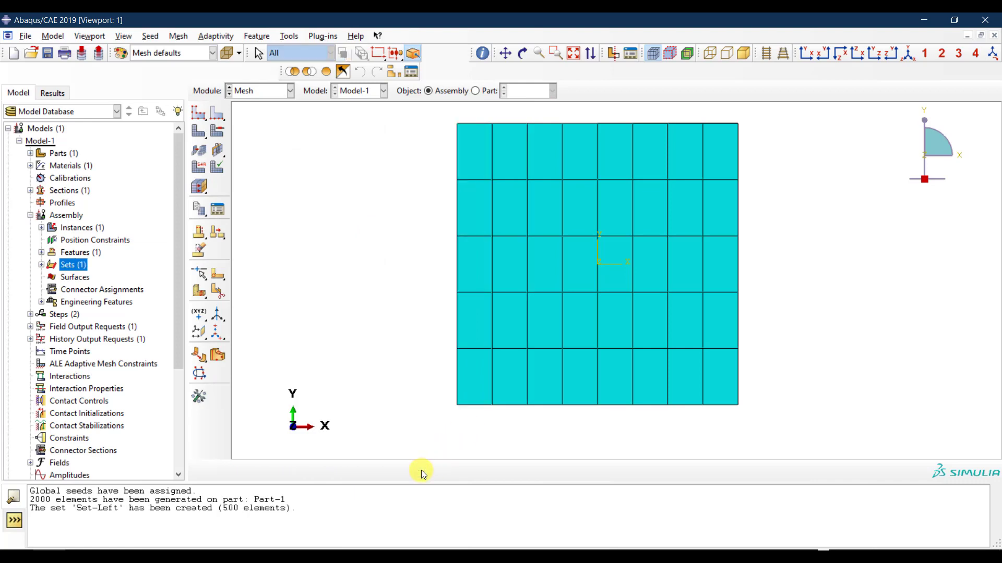
pyautogui.click(41, 265)
pyautogui.click(71, 278)
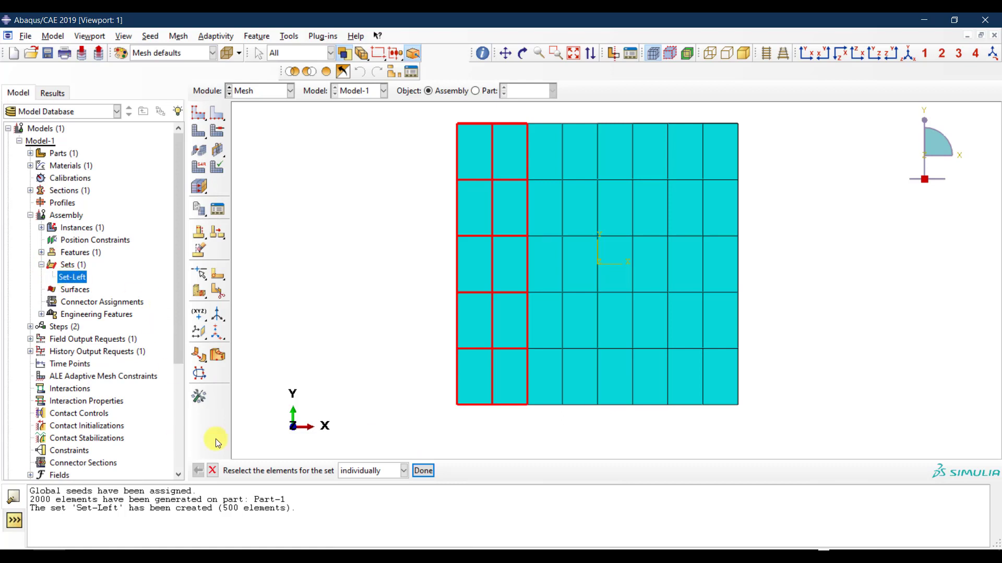
pyautogui.click(212, 471)
# Create an assembly element set named Set-Right from the two highest-X element columns of the beam.
pyautogui.doubleClick(73, 266)
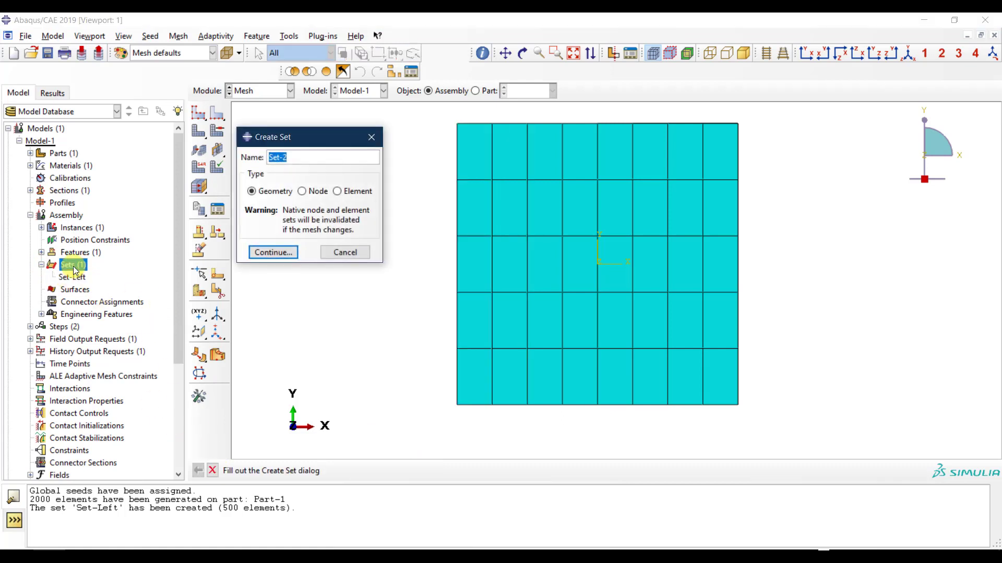
pyautogui.click(315, 158)
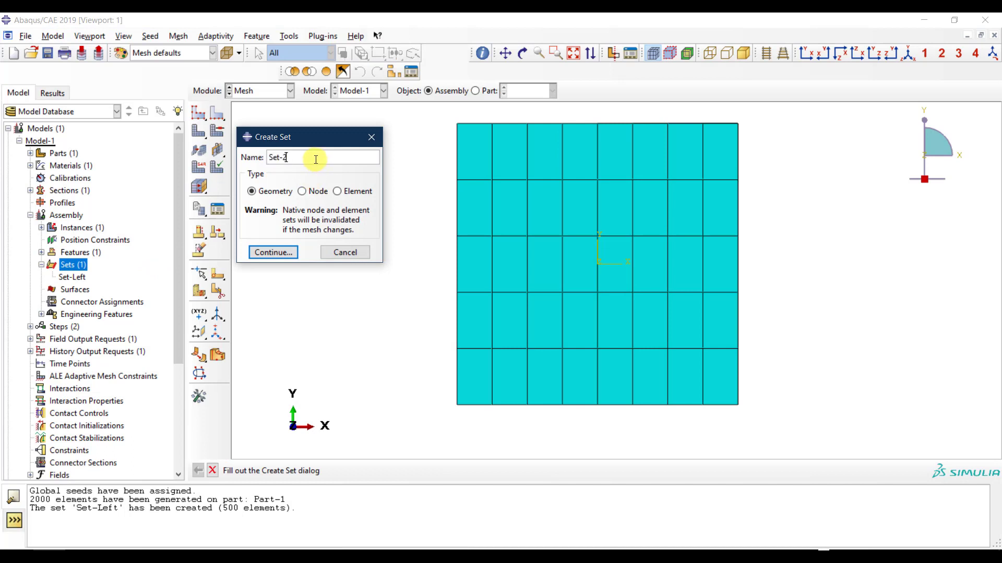
pyautogui.write('Rif')
pyautogui.press('BackSpace')
pyautogui.write('ght')
pyautogui.click(337, 191)
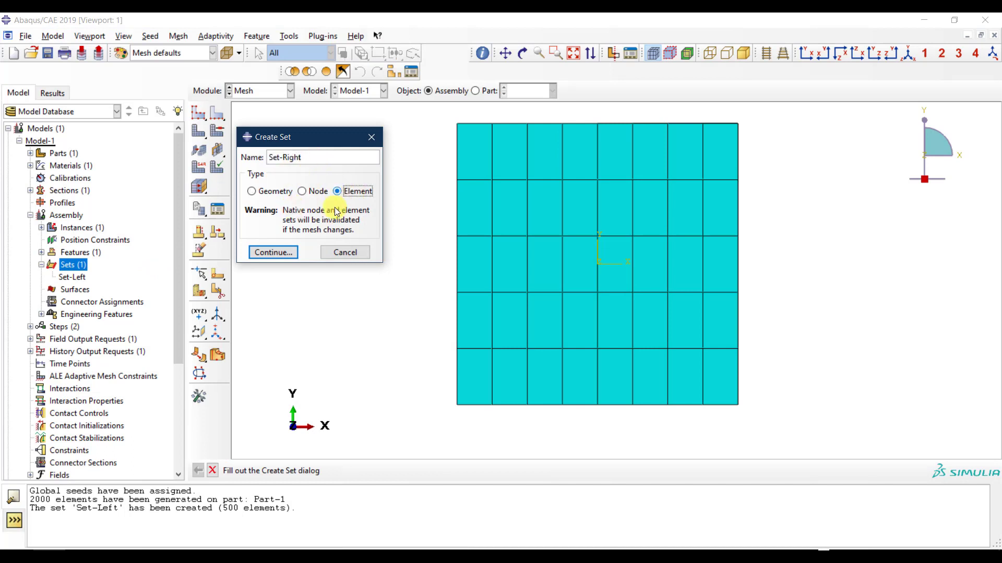
pyautogui.click(288, 254)
pyautogui.moveTo(727, 113); pyautogui.dragTo(667, 420)
pyautogui.click(417, 470)
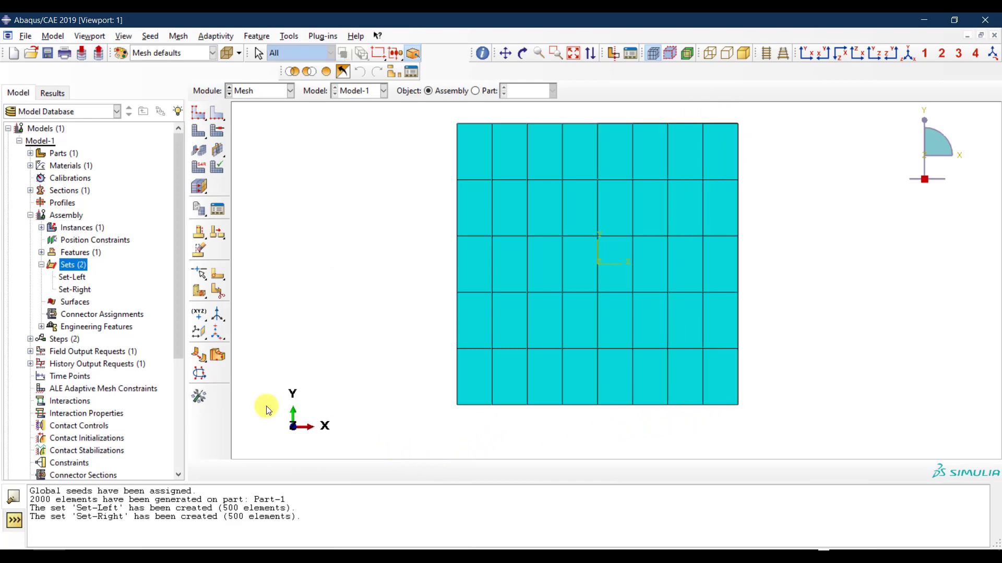
# Create an assembly element set named Set-Center from the four middle element columns, checking the selection in the isometric view.
pyautogui.doubleClick(95, 270)
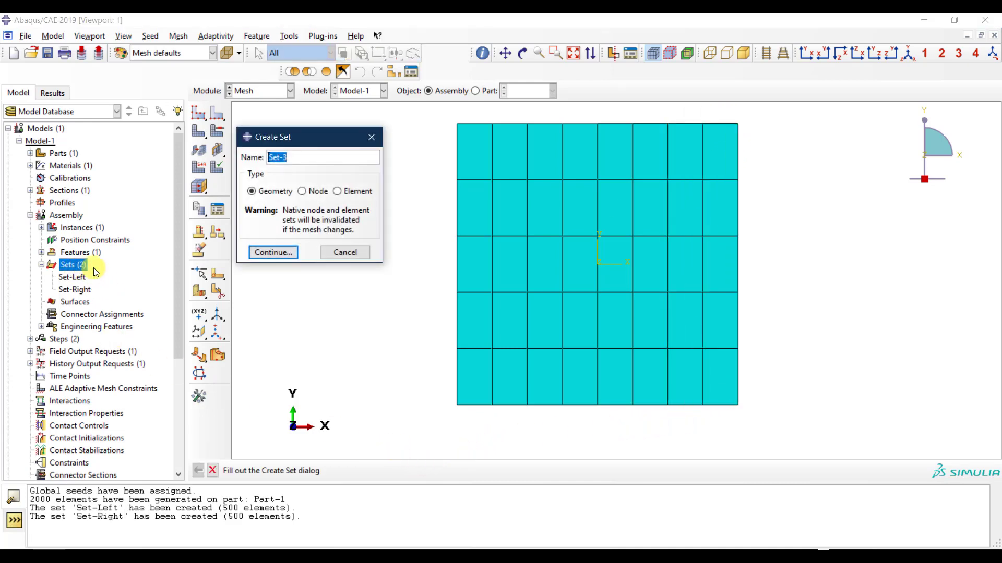
pyautogui.press('BackSpace')
pyautogui.write('Center')
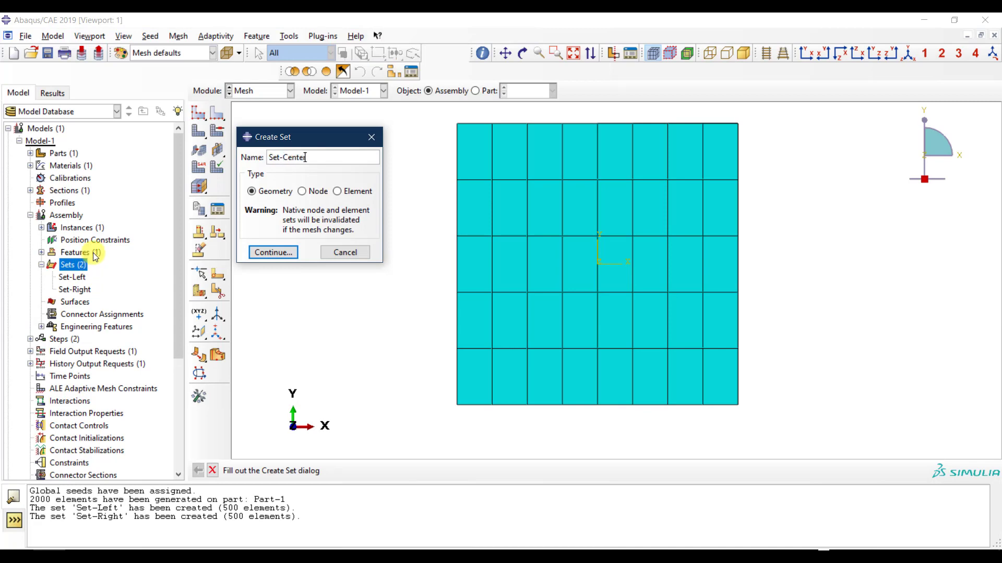
pyautogui.click(357, 191)
pyautogui.click(273, 253)
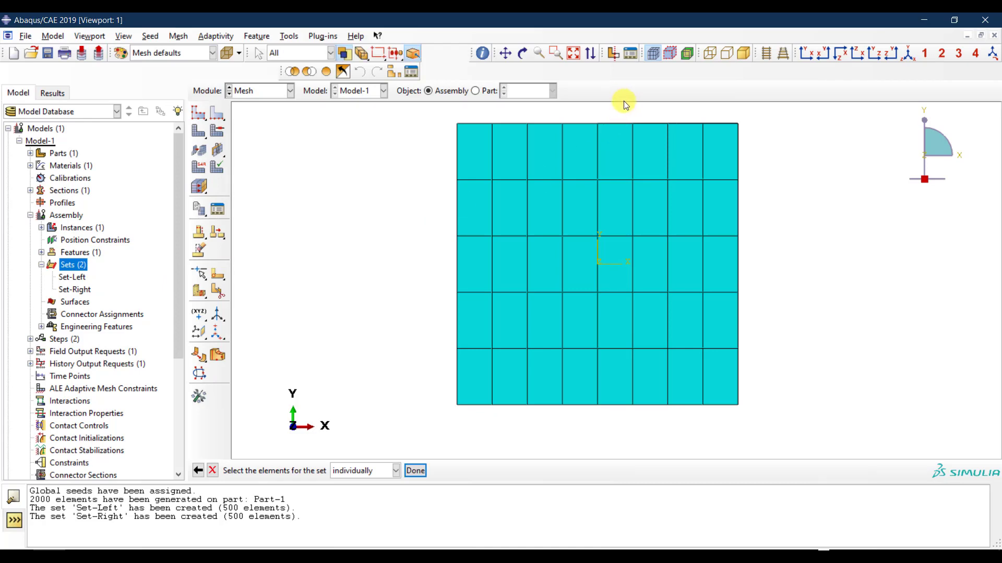
pyautogui.moveTo(657, 117); pyautogui.dragTo(533, 425)
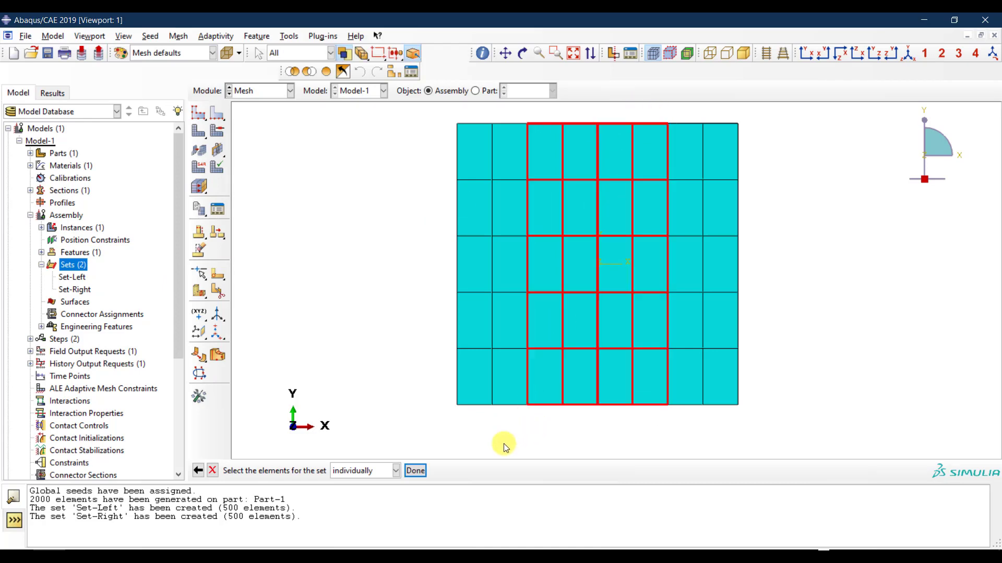
pyautogui.click(902, 59)
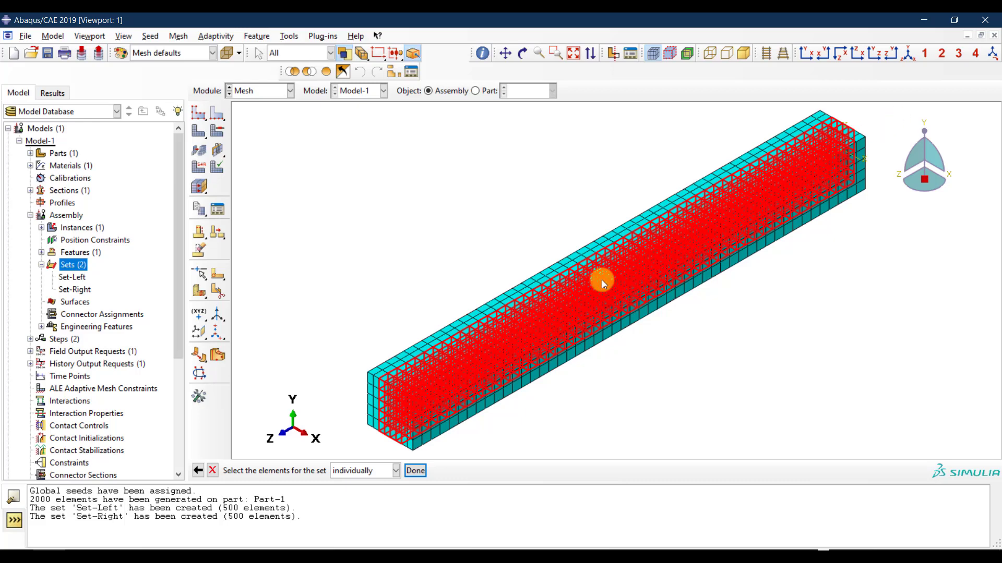
pyautogui.click(418, 470)
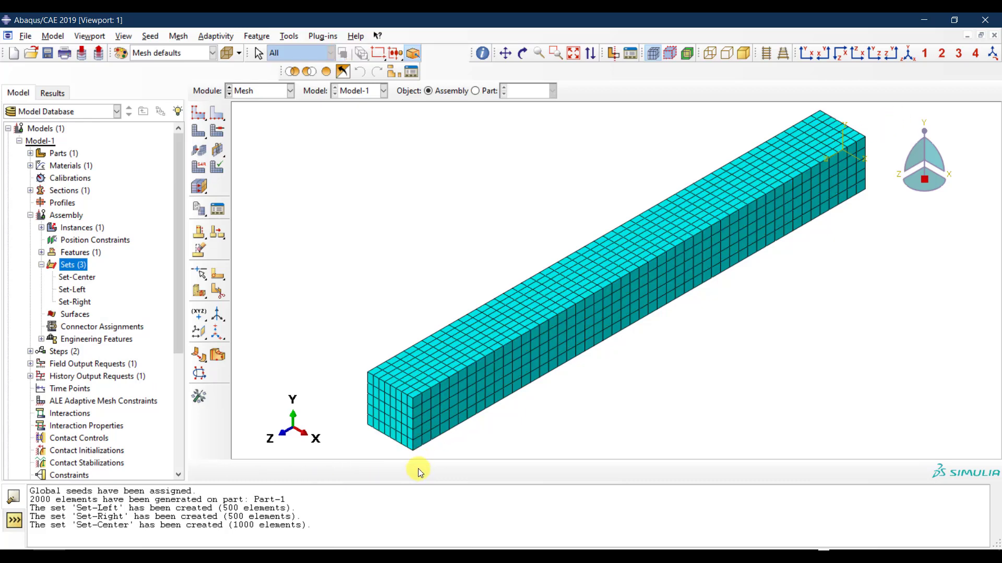
# Check which elements of the beam belong to Set-Center, Set-Left and Set-Right.
pyautogui.click(83, 289)
pyautogui.click(77, 277)
pyautogui.click(75, 289)
pyautogui.click(74, 302)
pyautogui.click(81, 290)
pyautogui.click(77, 277)
pyautogui.click(76, 301)
pyautogui.click(80, 312)
pyautogui.click(77, 277)
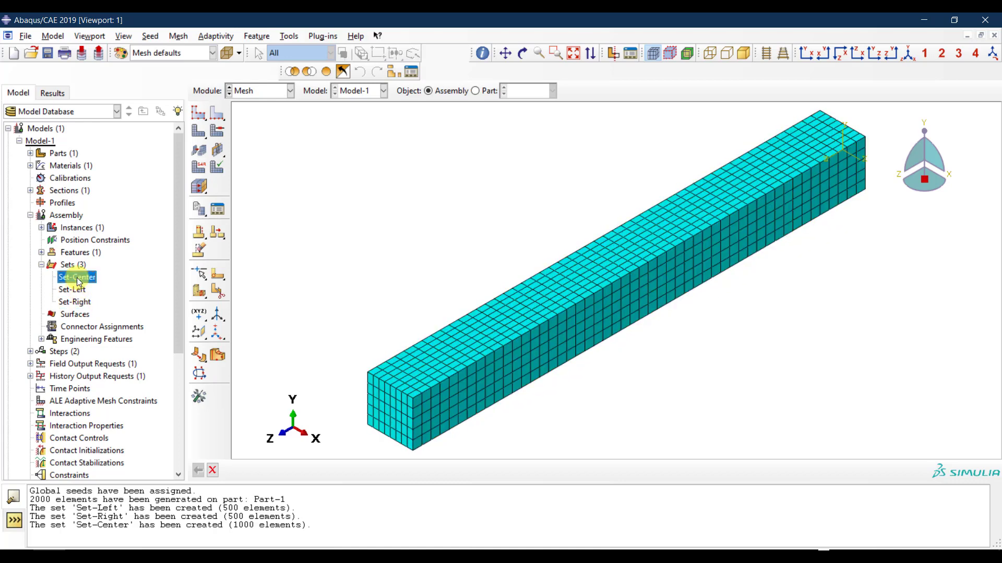
# Switch to the Load module and start a mechanical Stress predefined field named RS-Left in the Initial step.
pyautogui.click(280, 93)
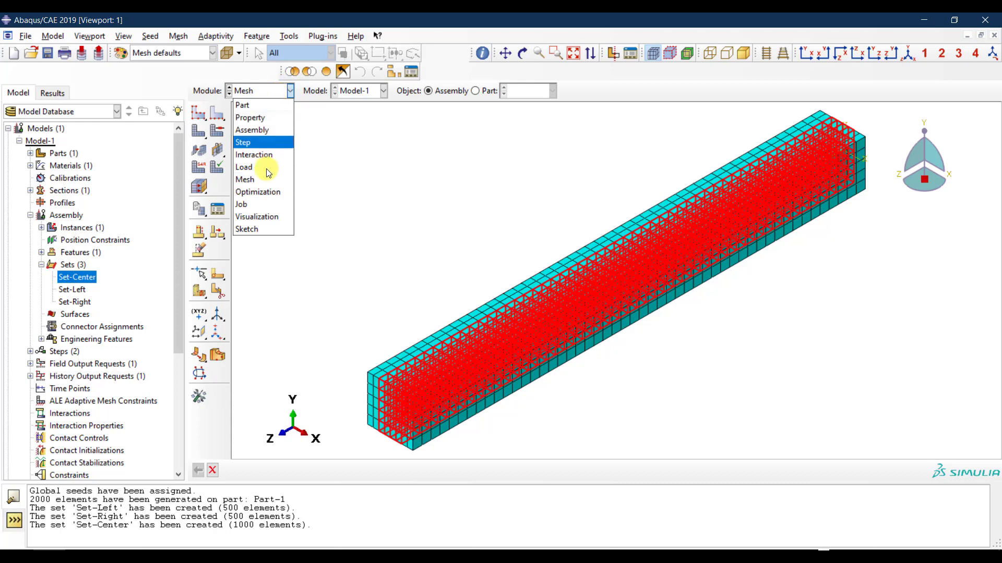
pyautogui.click(264, 167)
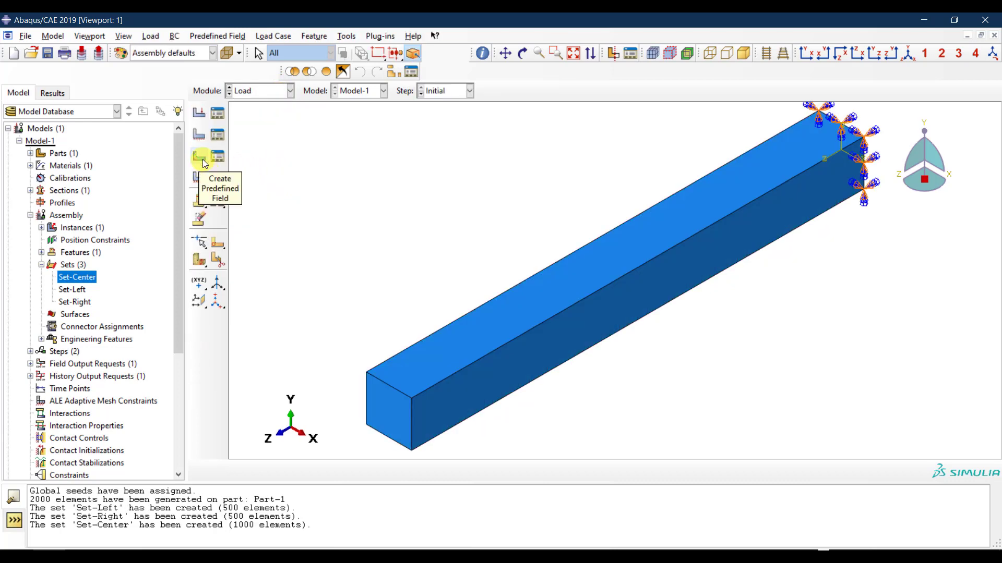
pyautogui.click(202, 158)
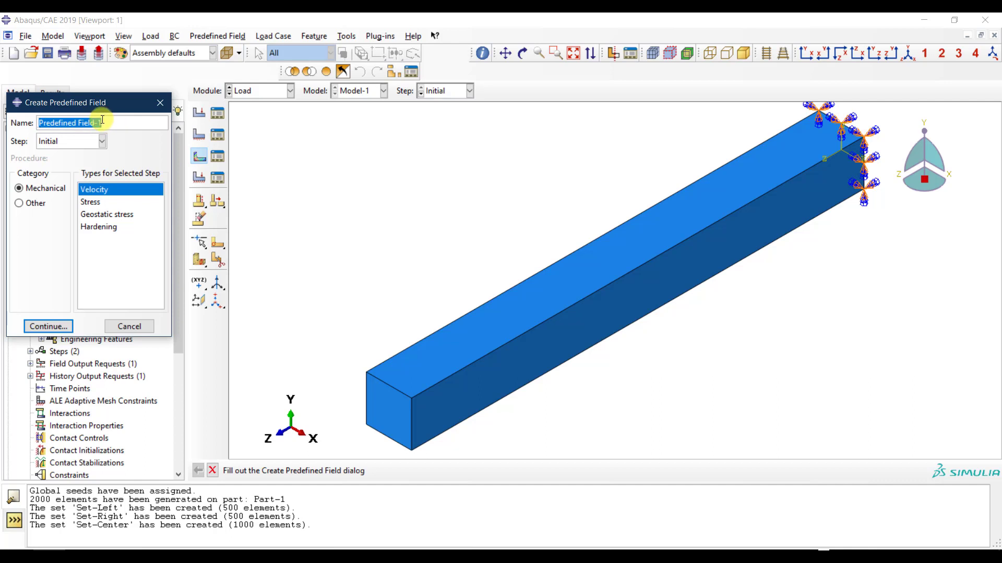
pyautogui.write('RS-Left')
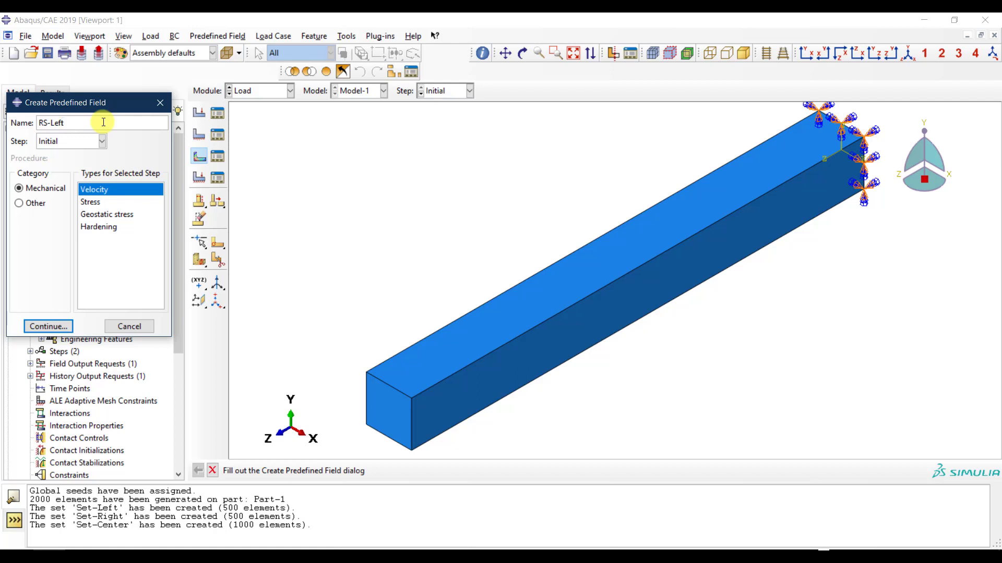
pyautogui.click(118, 202)
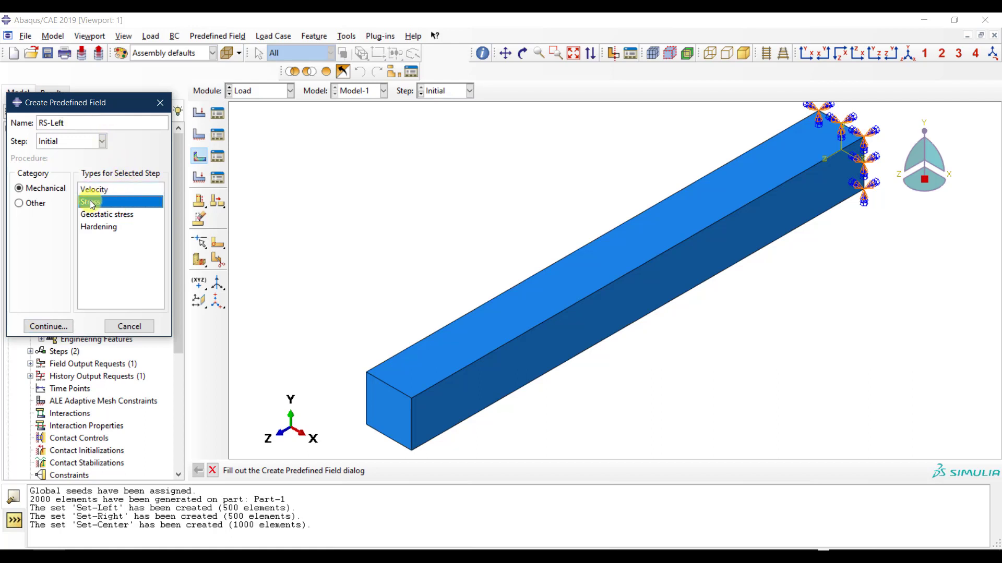
pyautogui.click(61, 326)
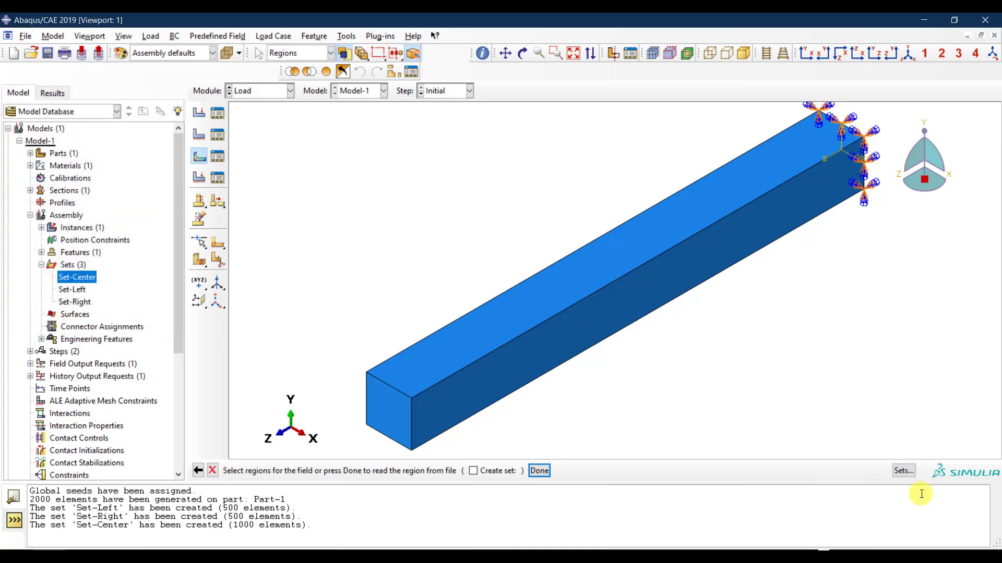
# Apply the RS-Left predefined field to the element set Set-Left, with selections highlighted in the viewport.
pyautogui.click(903, 472)
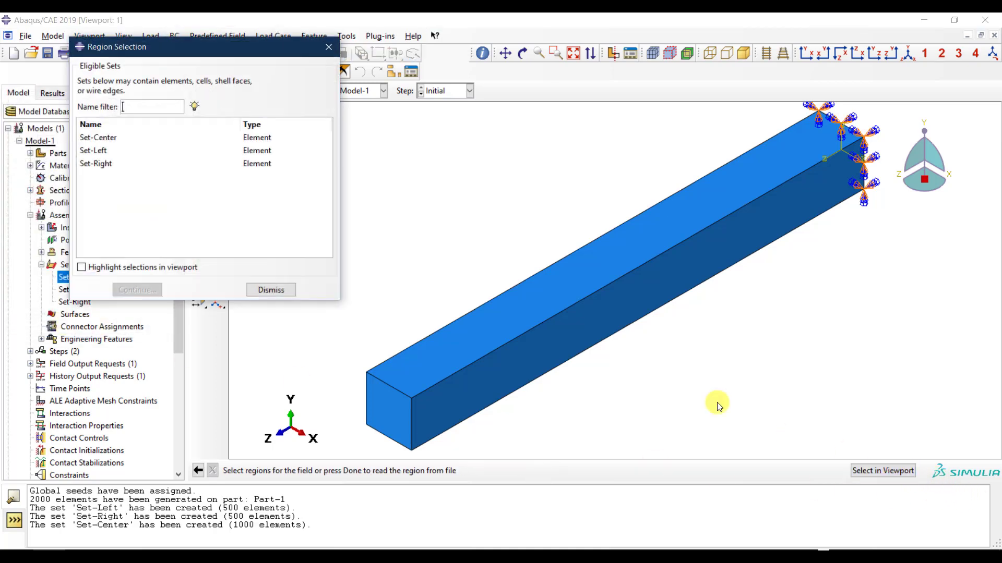
pyautogui.click(110, 153)
pyautogui.click(119, 271)
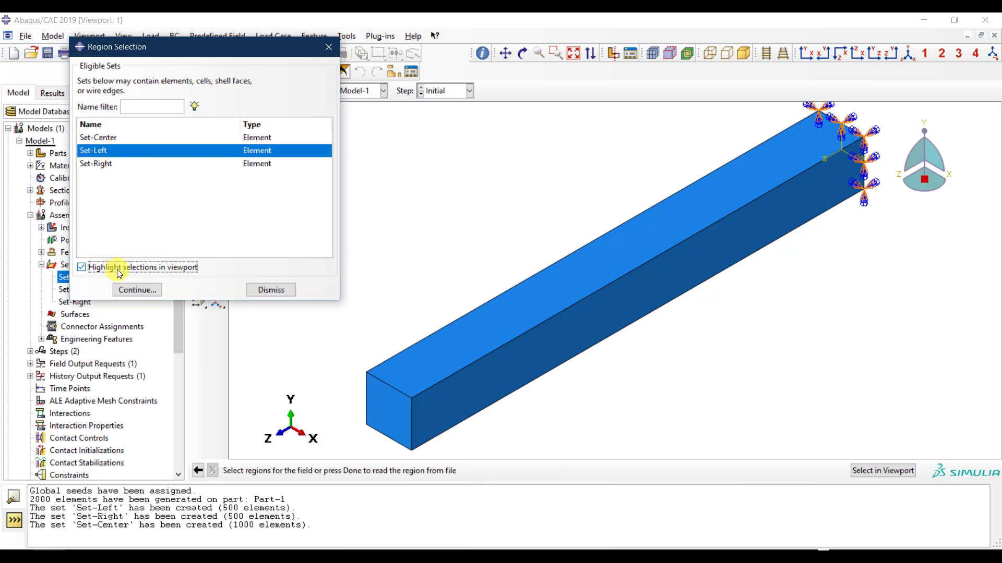
pyautogui.click(136, 290)
# Set the Sigma11, Sigma22, Sigma12, Sigma13 and Sigma23 stress values of RS-Left to 0.
pyautogui.click(129, 297)
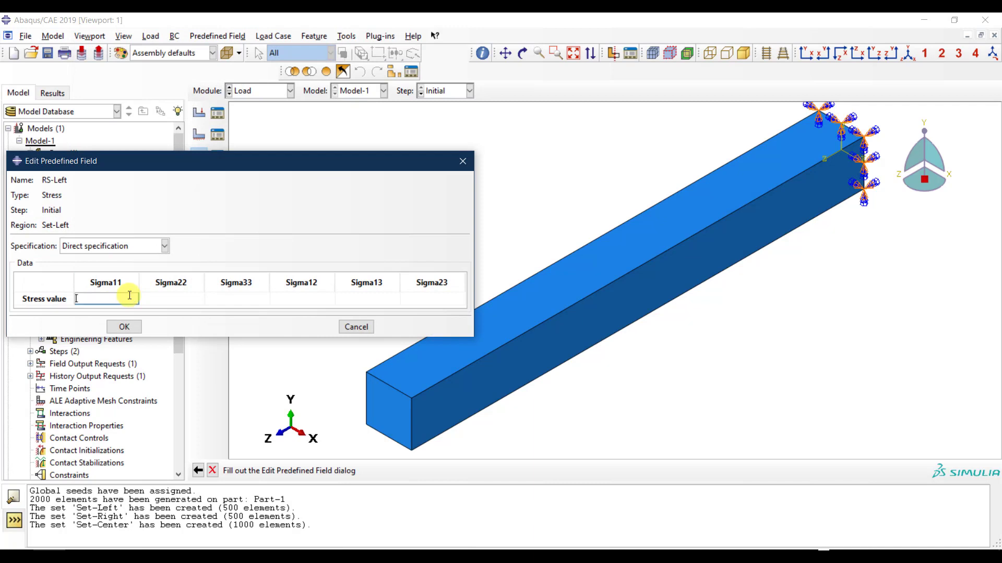
pyautogui.write('0')
pyautogui.click(186, 299)
pyautogui.write('0')
pyautogui.click(314, 299)
pyautogui.write('0')
pyautogui.click(363, 302)
pyautogui.write('0')
pyautogui.click(426, 299)
pyautogui.write('0')
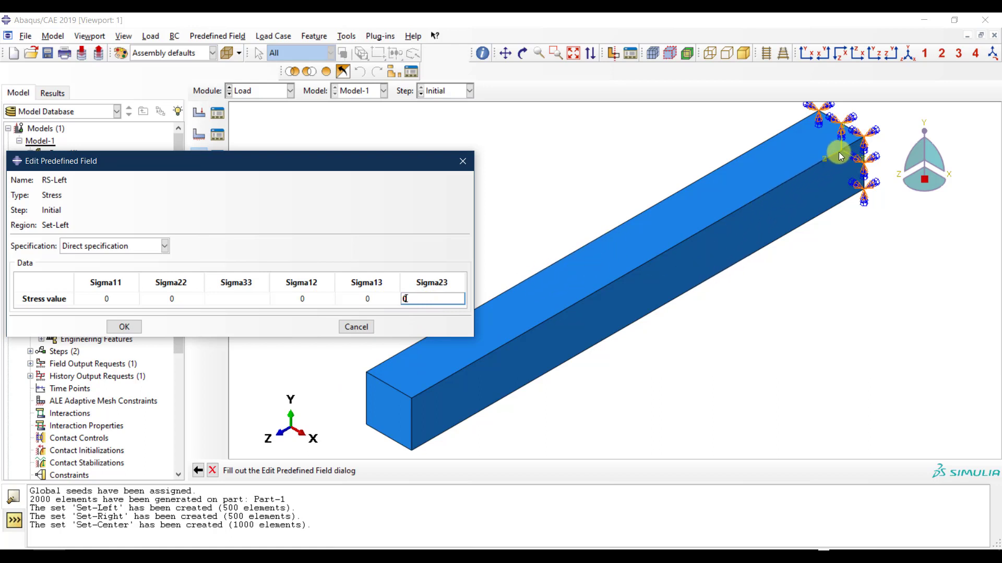
# Set the Sigma33 stress of RS-Left to 100 and accept the predefined field.
pyautogui.scroll(4, 841, 145)
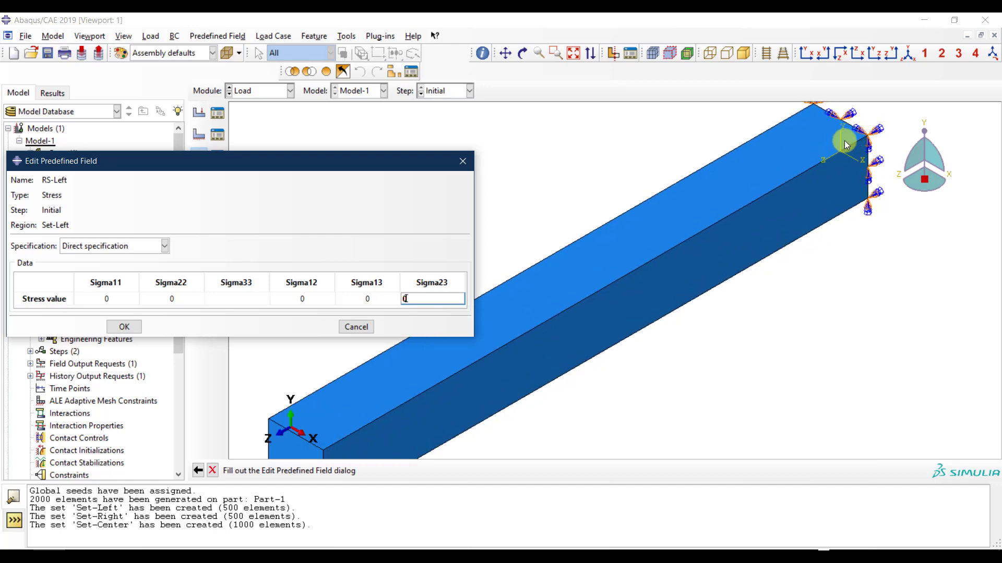
pyautogui.scroll(1, 840, 154)
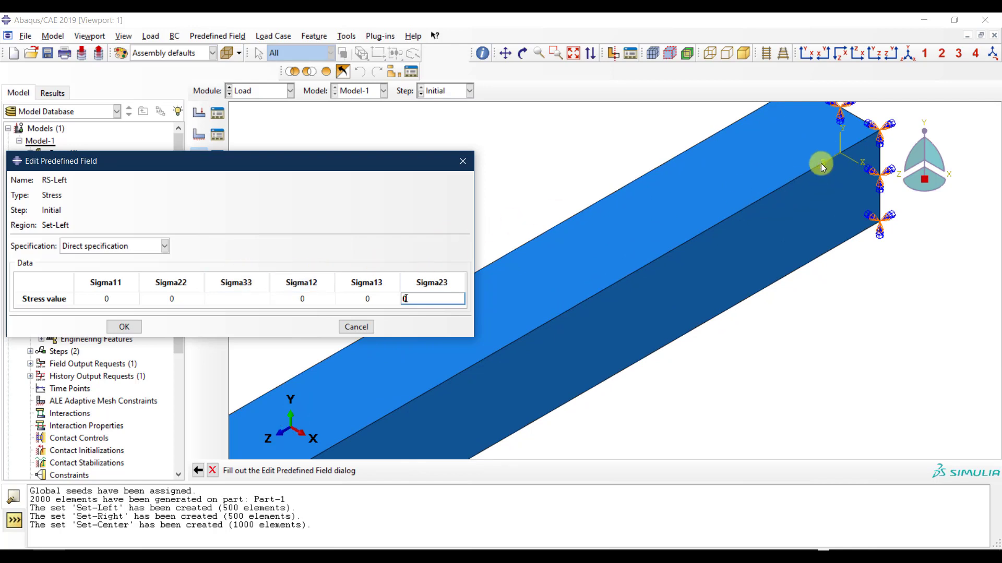
pyautogui.scroll(-3, 817, 166)
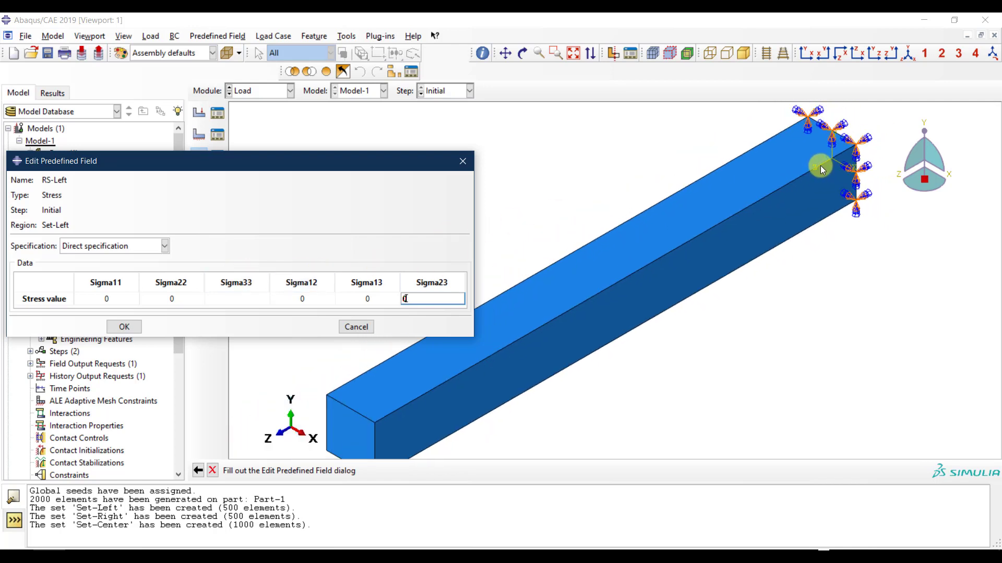
pyautogui.click(235, 299)
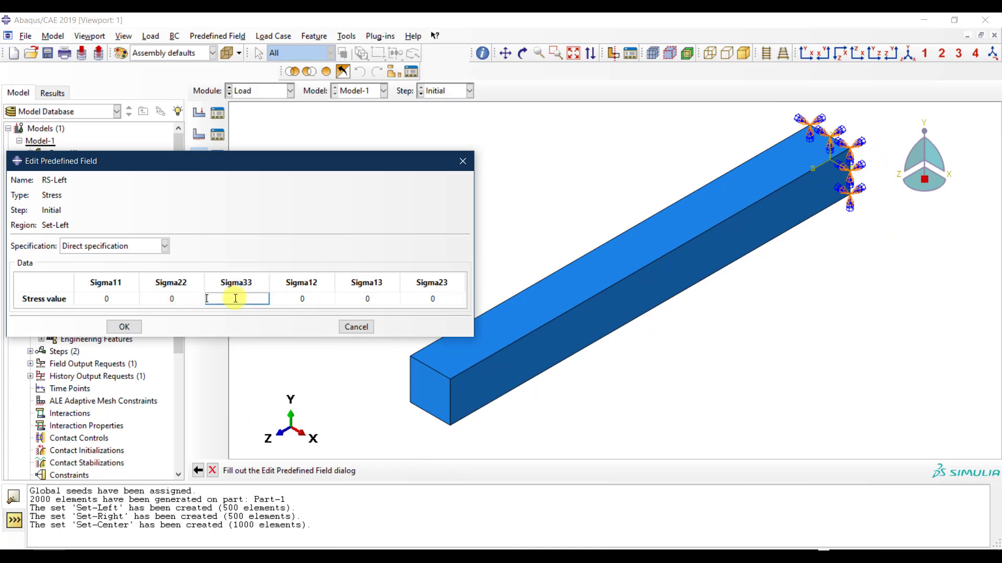
pyautogui.write('100')
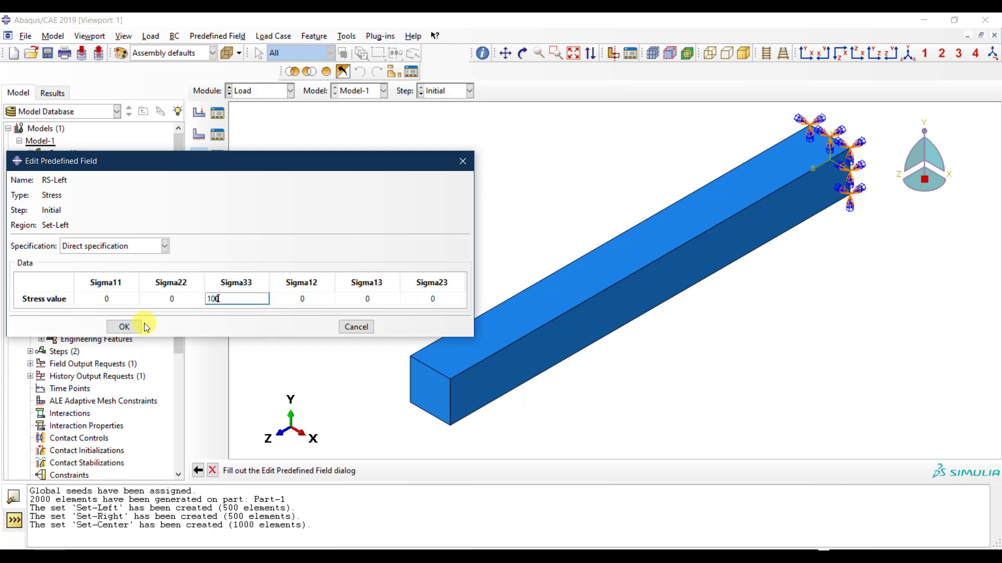
pyautogui.click(124, 327)
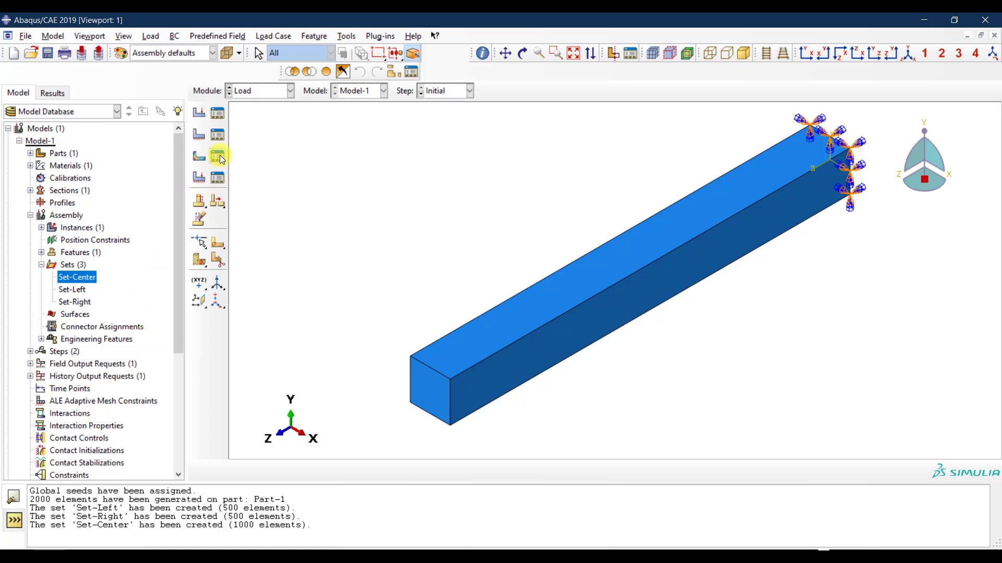
# Copy the RS-Left predefined field as RS-Right in the Initial step.
pyautogui.click(217, 156)
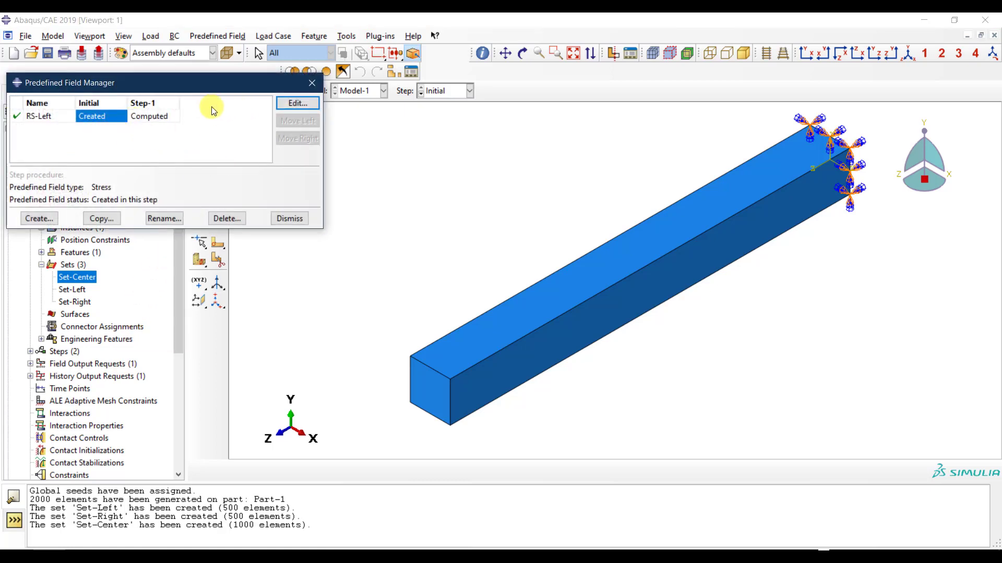
pyautogui.click(103, 217)
pyautogui.moveTo(66, 117); pyautogui.dragTo(24, 117)
pyautogui.write('Right')
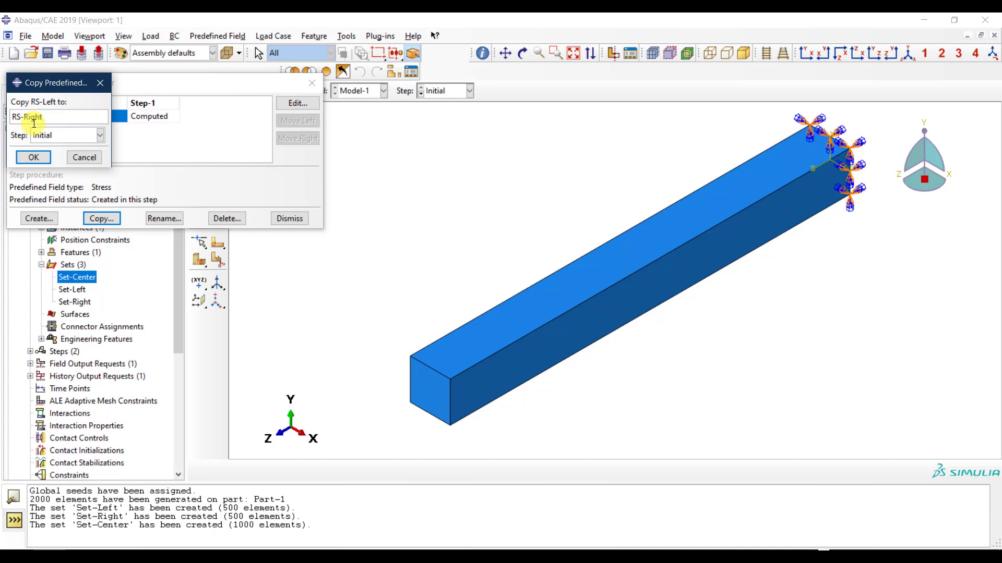
pyautogui.click(33, 157)
# Change the region of the RS-Right predefined field to the element set Set-Right.
pyautogui.click(284, 104)
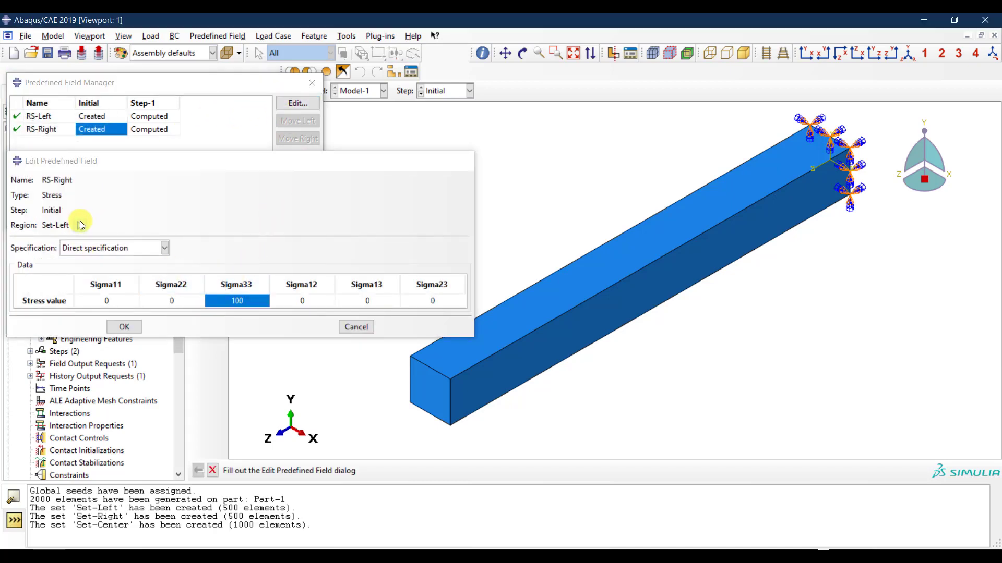
pyautogui.click(81, 226)
pyautogui.click(99, 163)
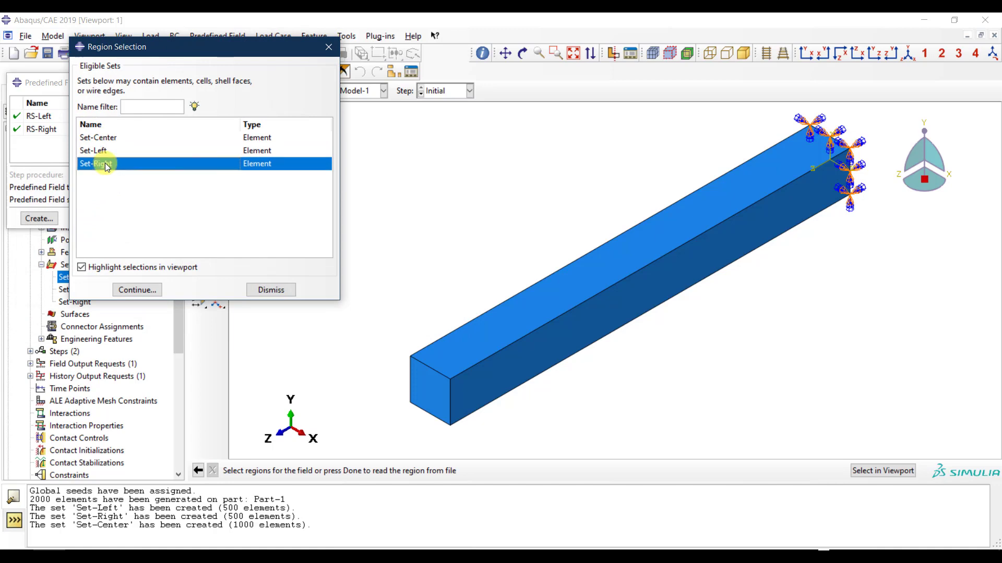
pyautogui.click(149, 290)
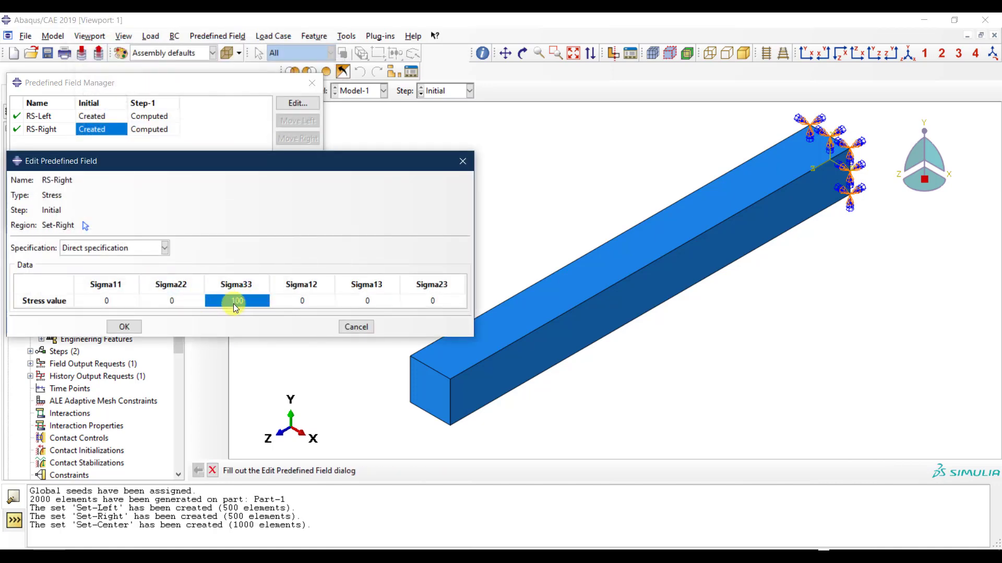
pyautogui.click(128, 327)
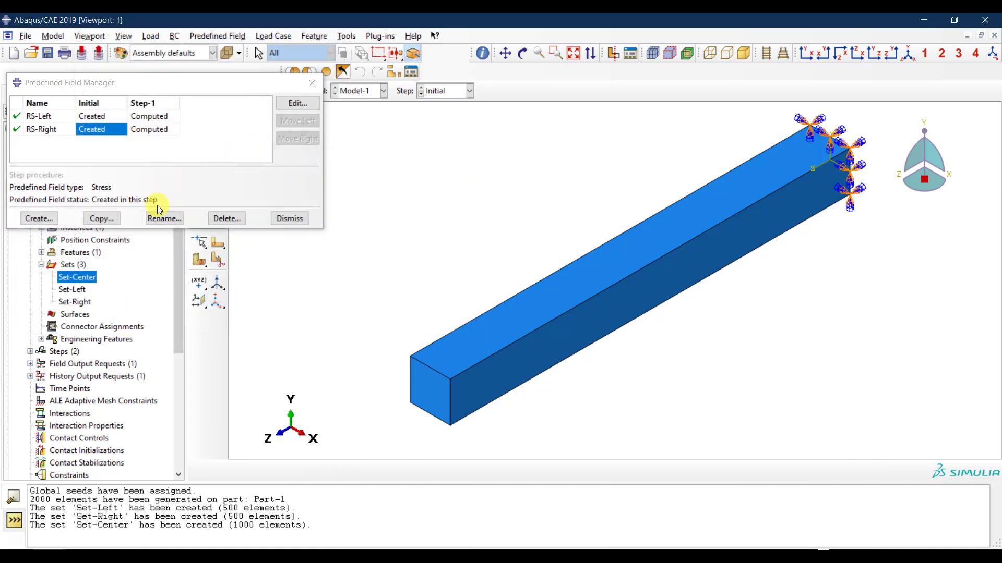
# Copy the RS-Right predefined field as RS-Center in the Initial step.
pyautogui.click(102, 218)
pyautogui.moveTo(64, 117); pyautogui.dragTo(23, 117)
pyautogui.write('Center')
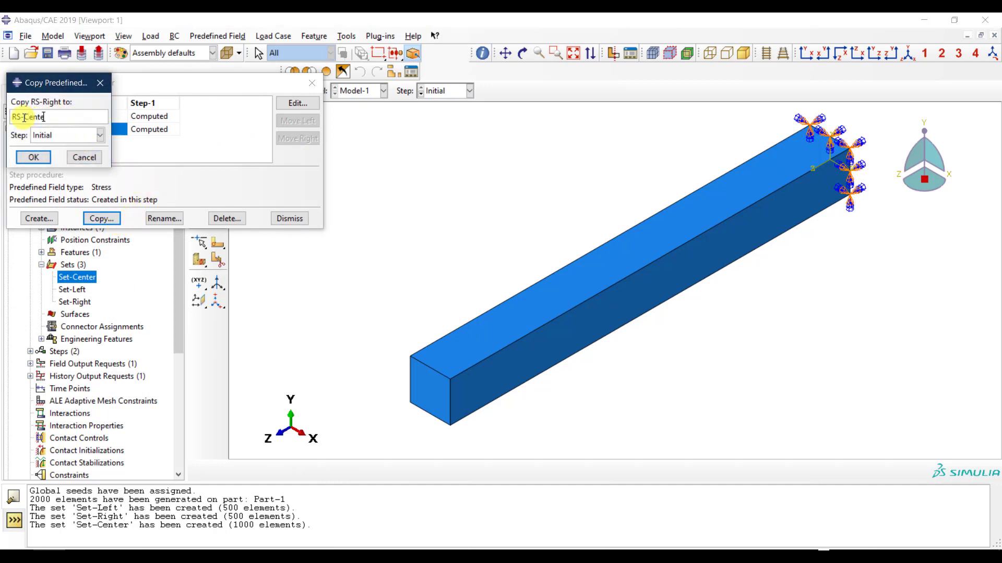
pyautogui.click(34, 157)
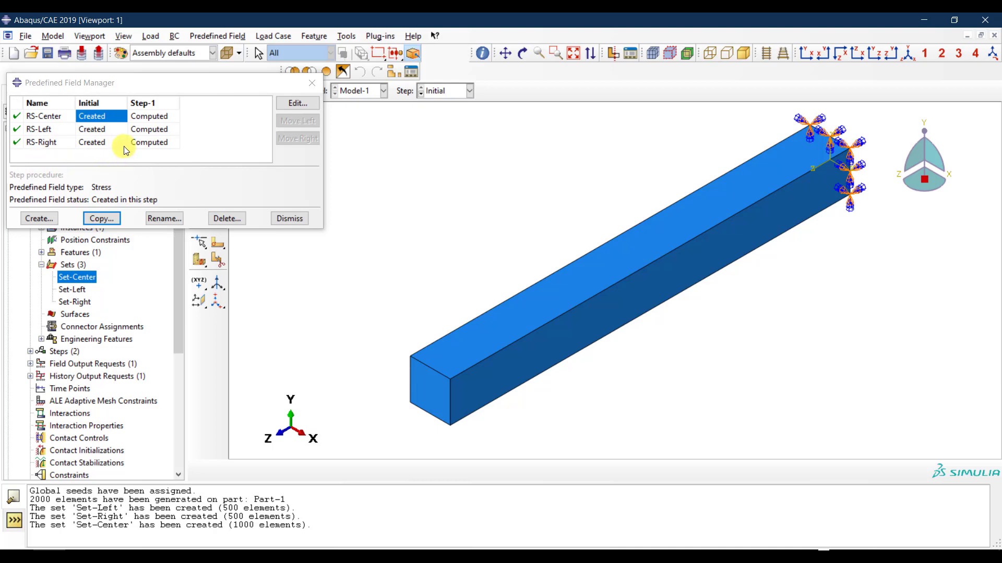
# Change the region of the RS-Center predefined field to the element set Set-Center.
pyautogui.click(281, 104)
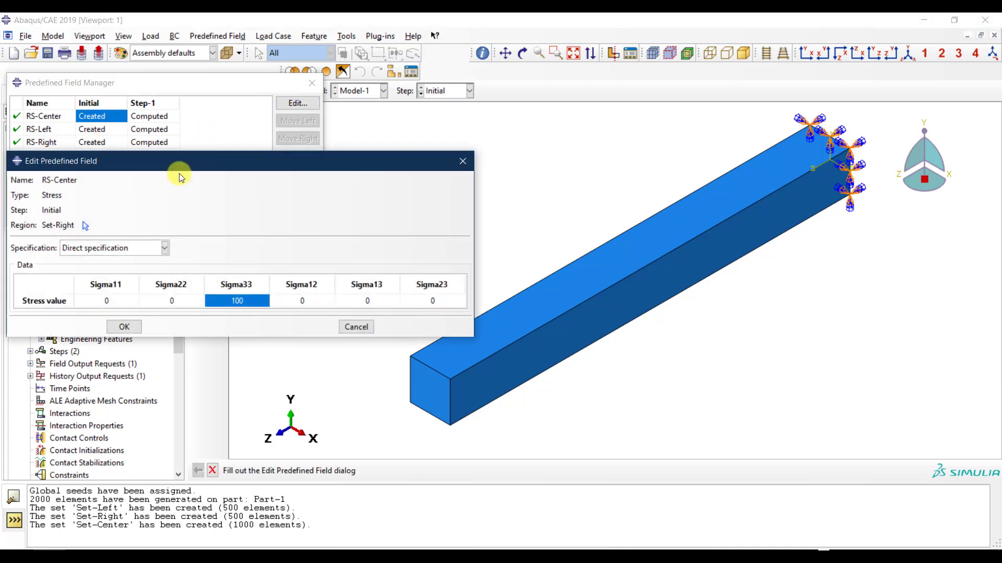
pyautogui.click(84, 224)
pyautogui.click(100, 137)
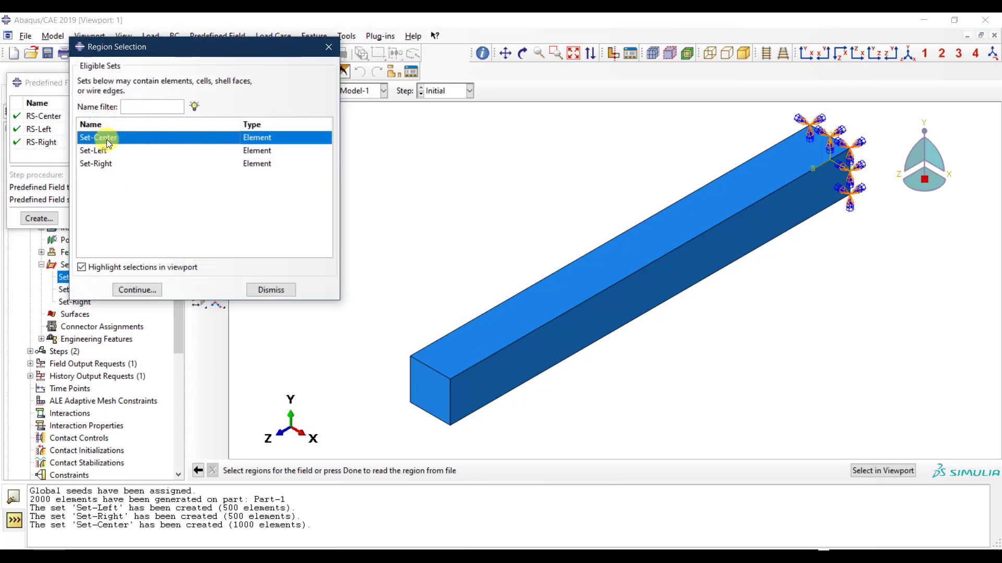
pyautogui.click(136, 290)
# Set the Sigma33 stress of RS-Center to -100 and accept the predefined field.
pyautogui.doubleClick(214, 301)
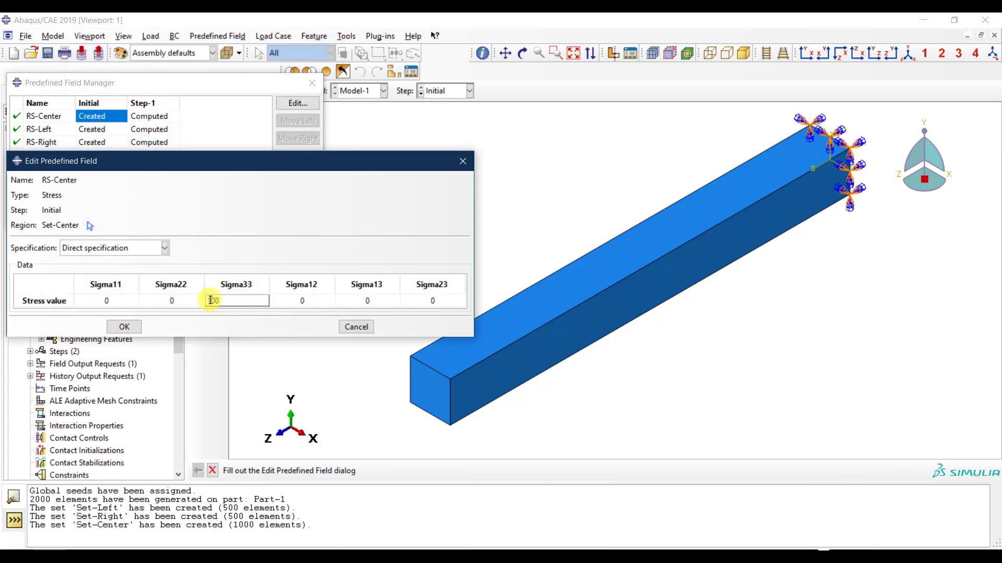
pyautogui.click(196, 299)
pyautogui.click(222, 300)
pyautogui.write('-')
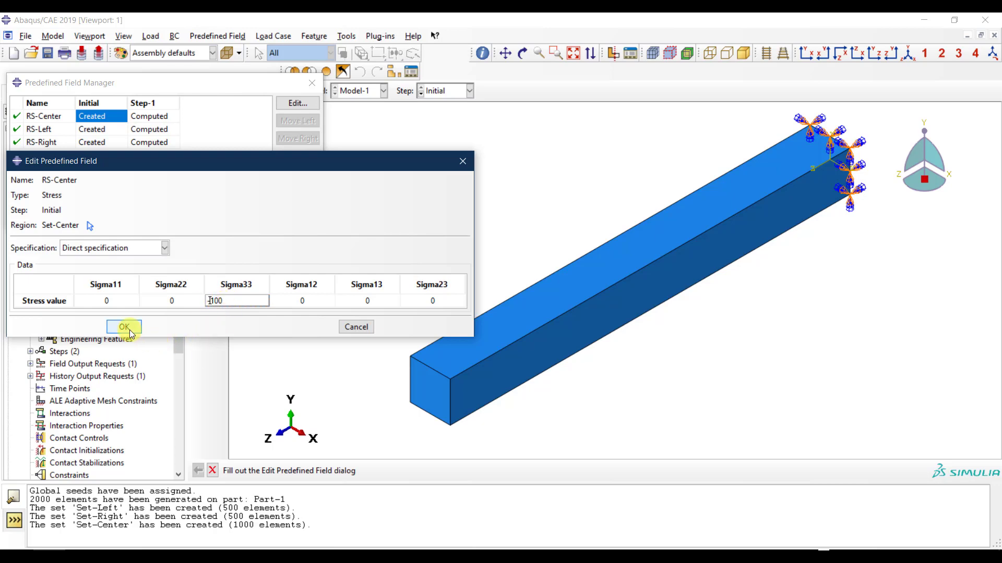
pyautogui.click(124, 327)
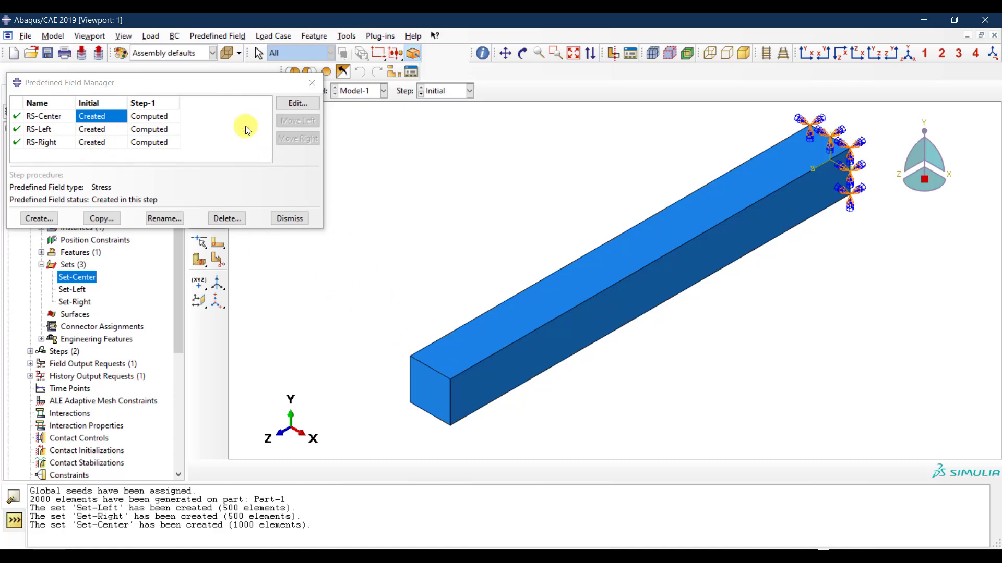
# Switch to the Mesh module and check the elements of Set-Center on the beam's cross-section in the XY view.
pyautogui.click(76, 290)
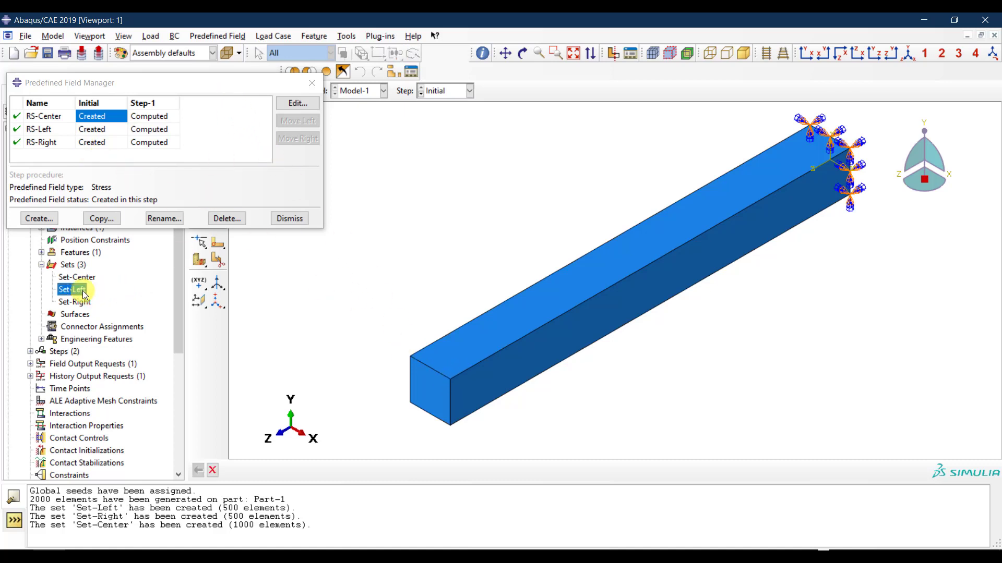
pyautogui.click(264, 90)
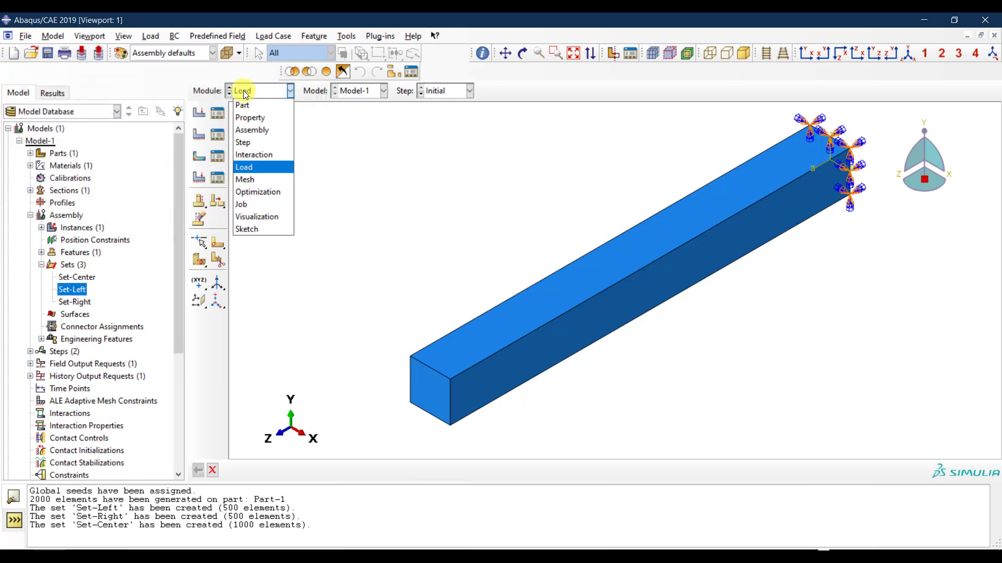
pyautogui.click(263, 178)
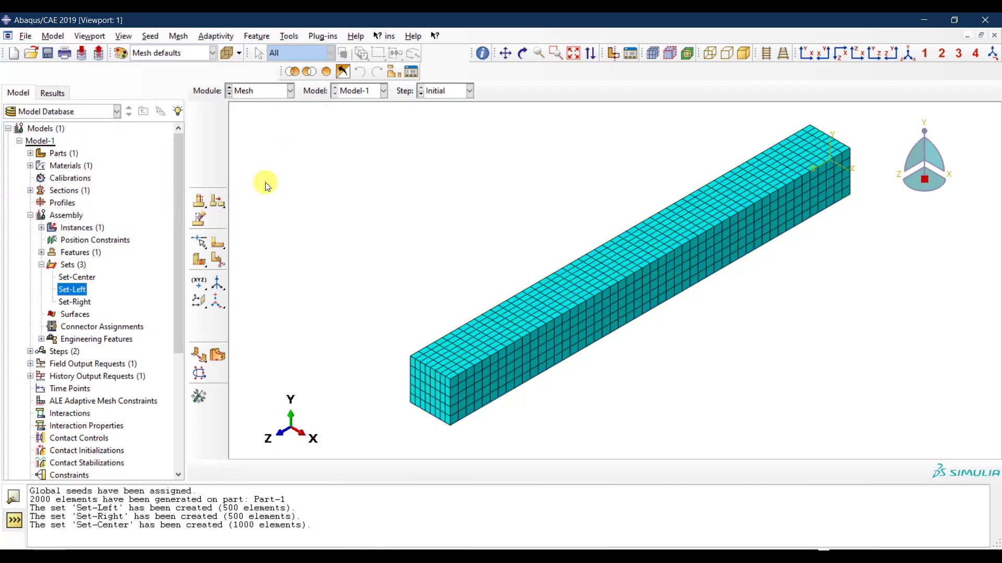
pyautogui.click(78, 278)
pyautogui.click(803, 56)
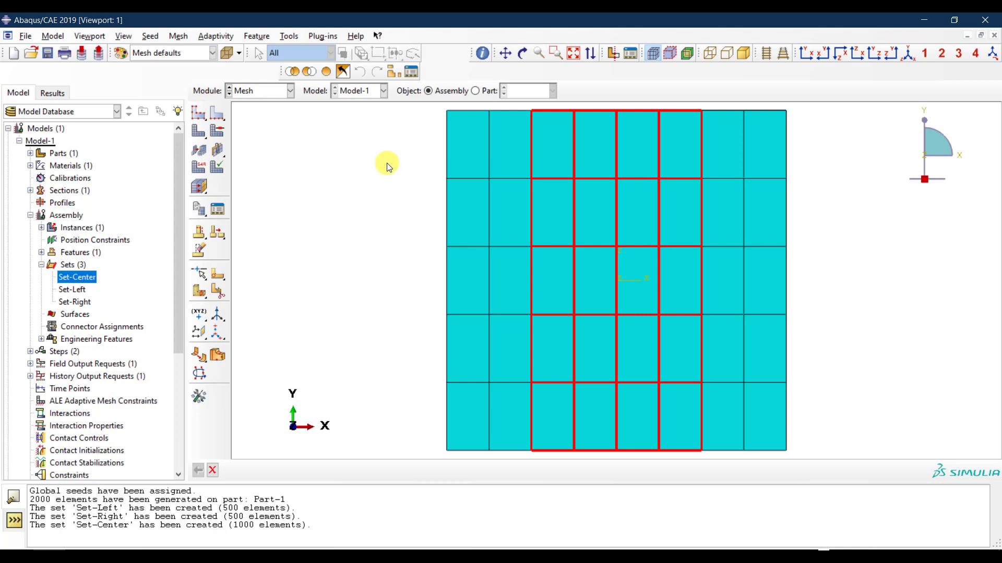
# Switch to the Job module and create the full-analysis job Job-1 for Model-1 with multiple processors enabled.
pyautogui.click(254, 91)
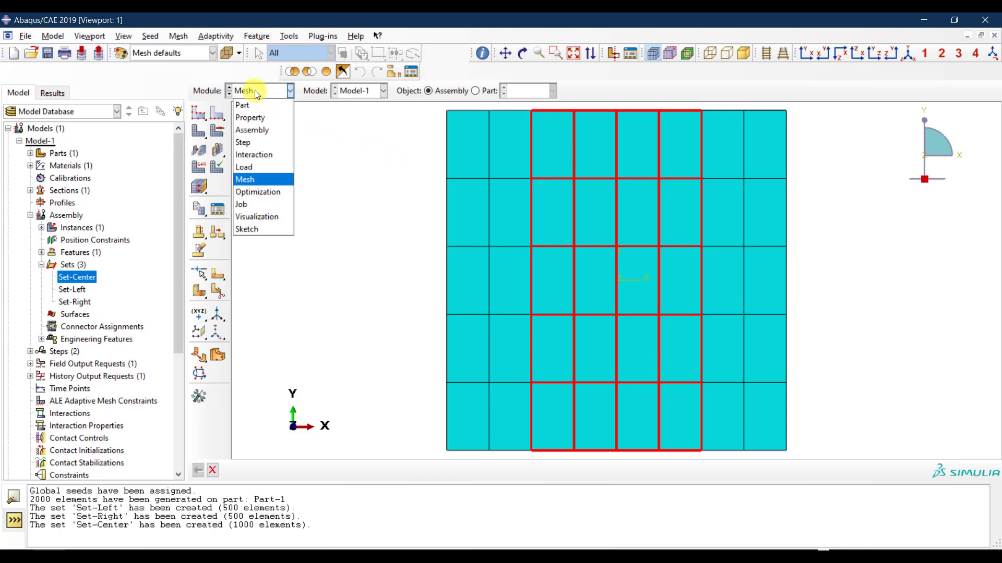
pyautogui.click(271, 205)
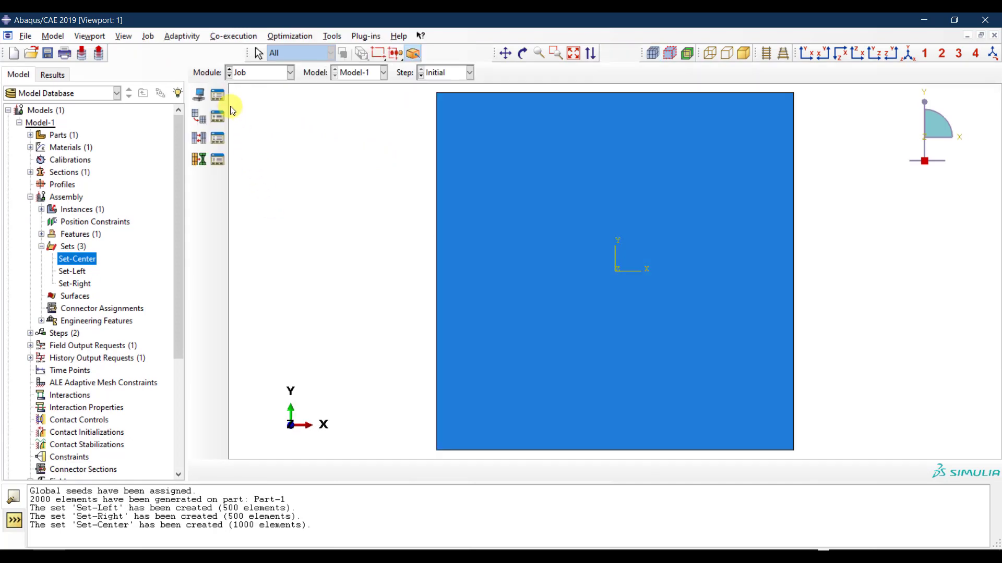
pyautogui.click(219, 96)
pyautogui.click(115, 379)
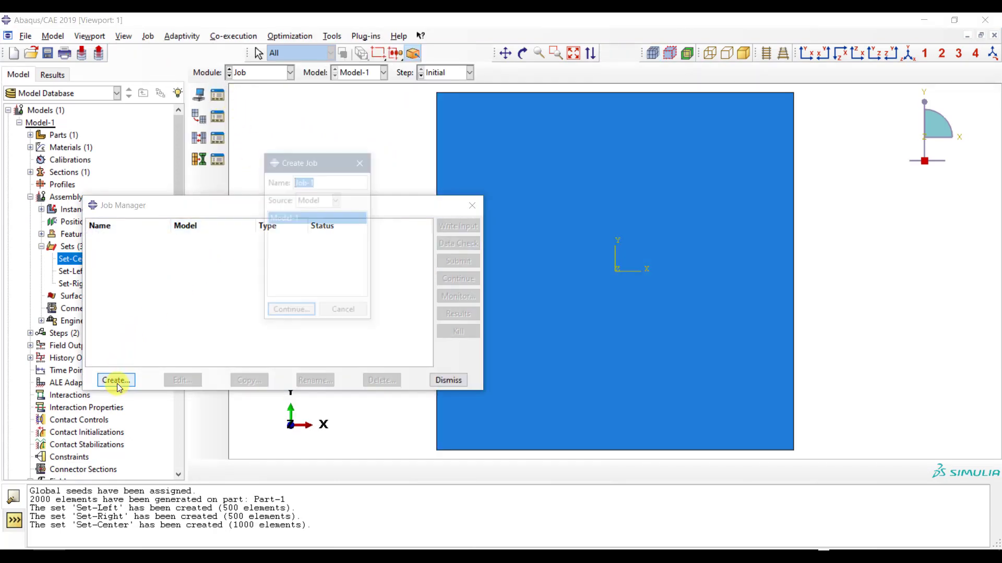
pyautogui.click(291, 313)
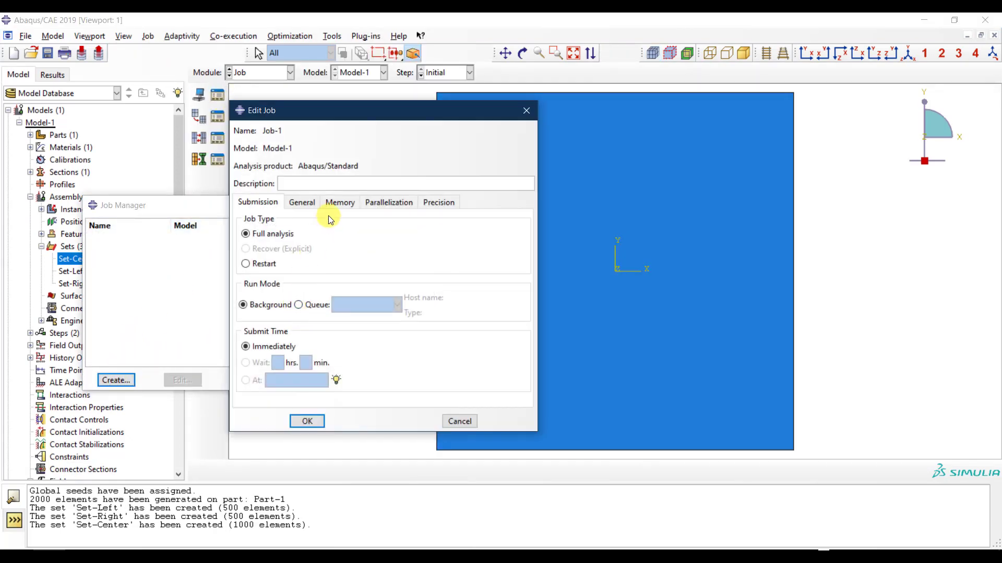
pyautogui.click(389, 203)
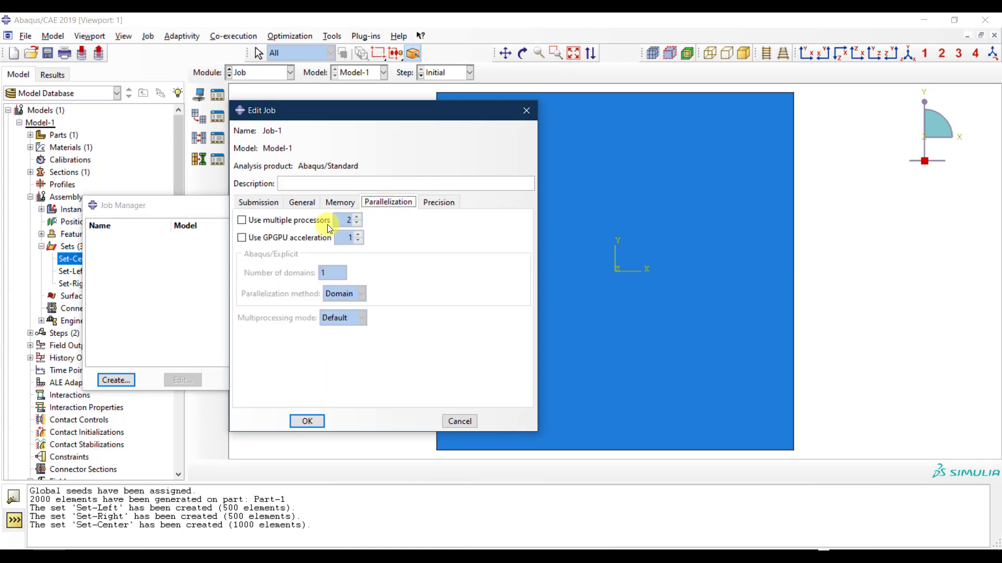
pyautogui.click(324, 220)
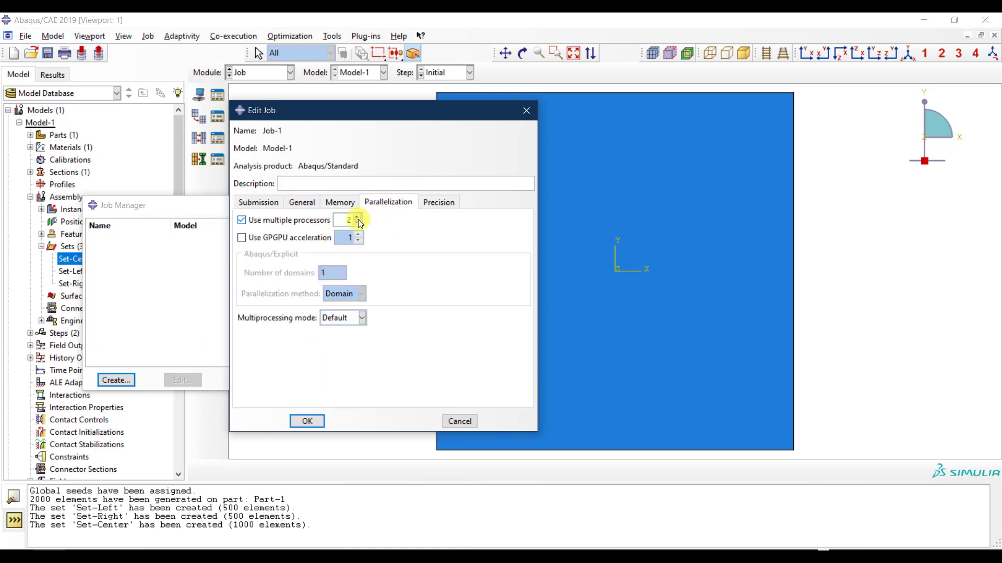
pyautogui.click(309, 420)
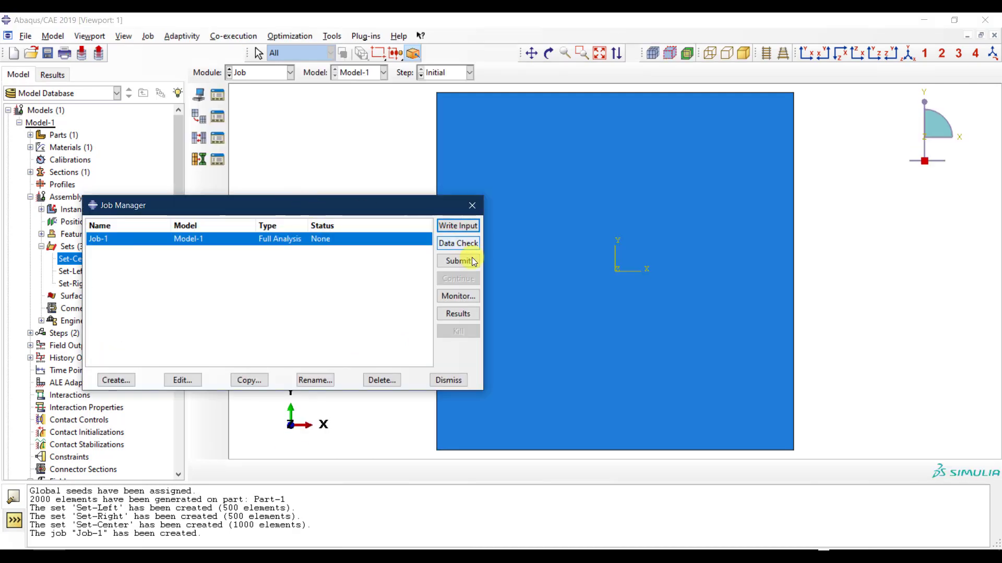
# Submit Job-1 for analysis, overwriting the existing job files.
pyautogui.click(472, 260)
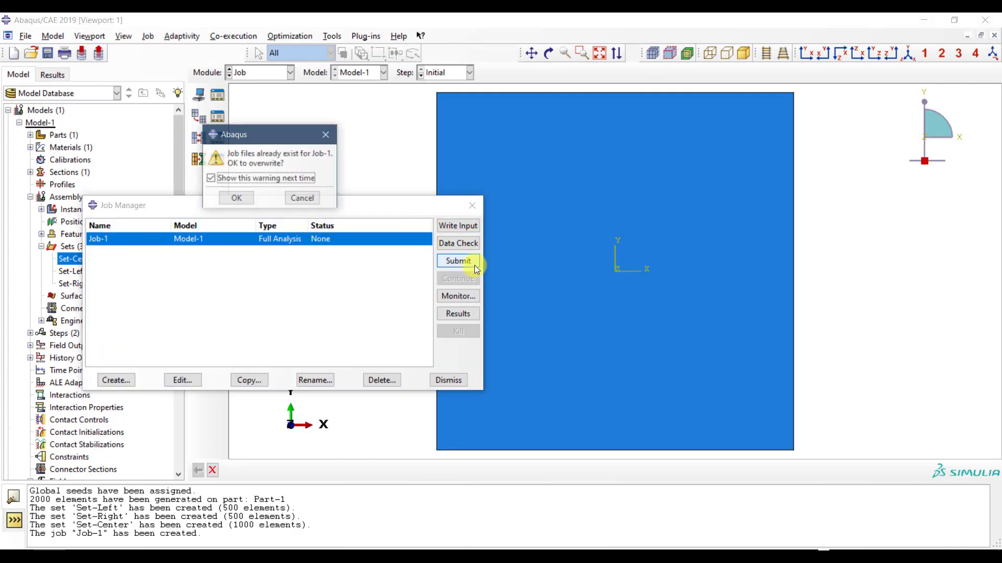
pyautogui.click(244, 198)
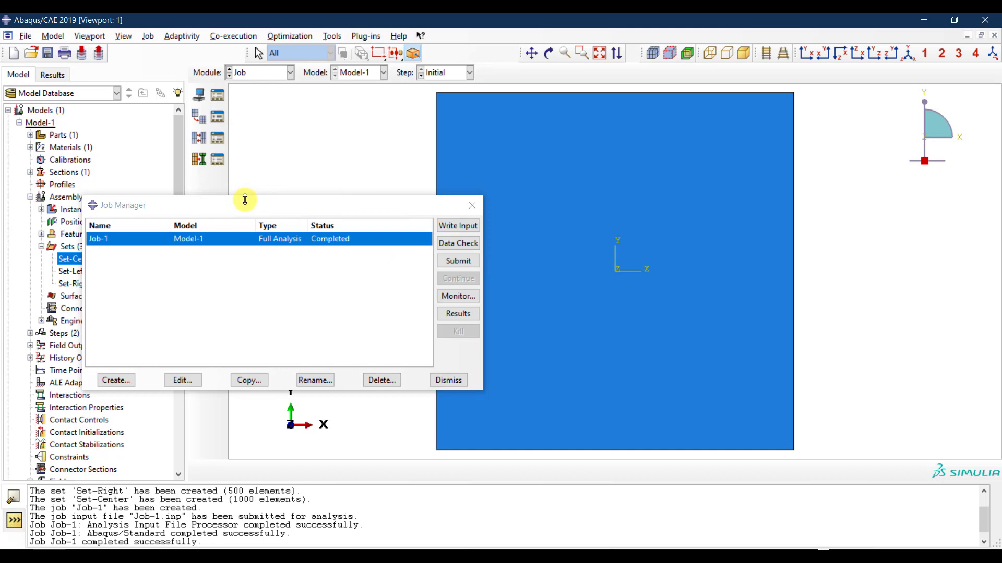
# Open the results of Job-1 and display the Mises stress contours on the beam at the first frame.
pyautogui.click(467, 315)
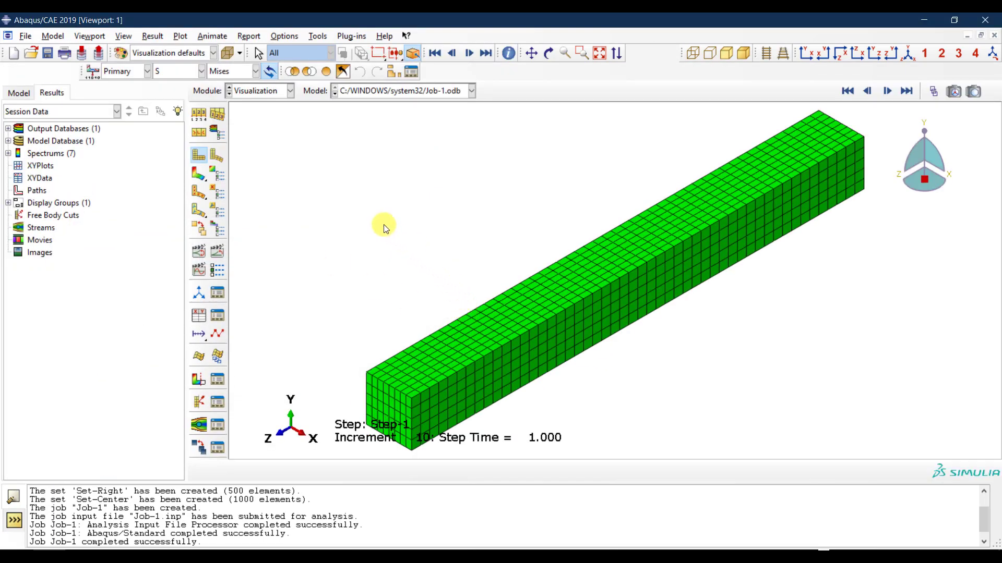
pyautogui.click(206, 177)
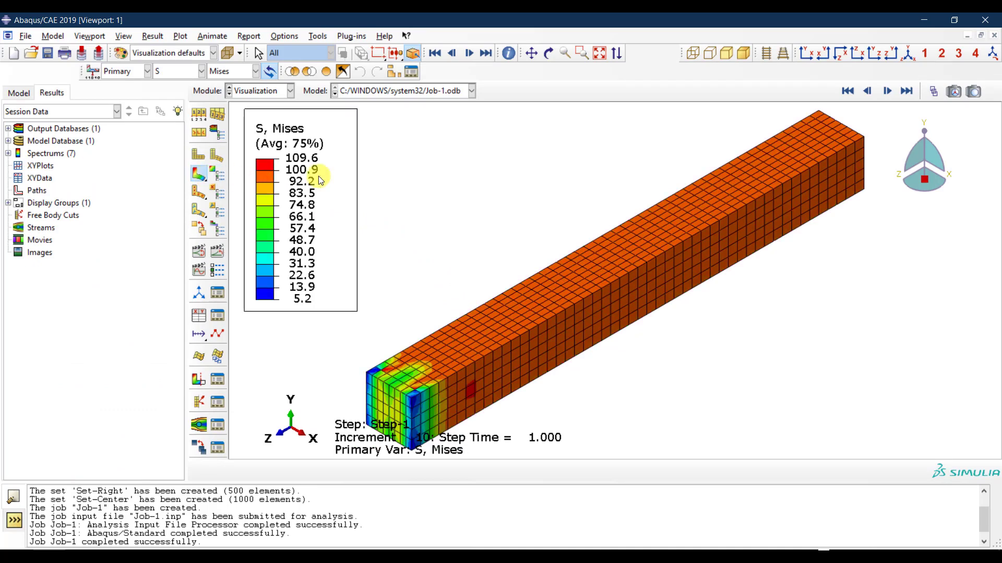
pyautogui.click(850, 91)
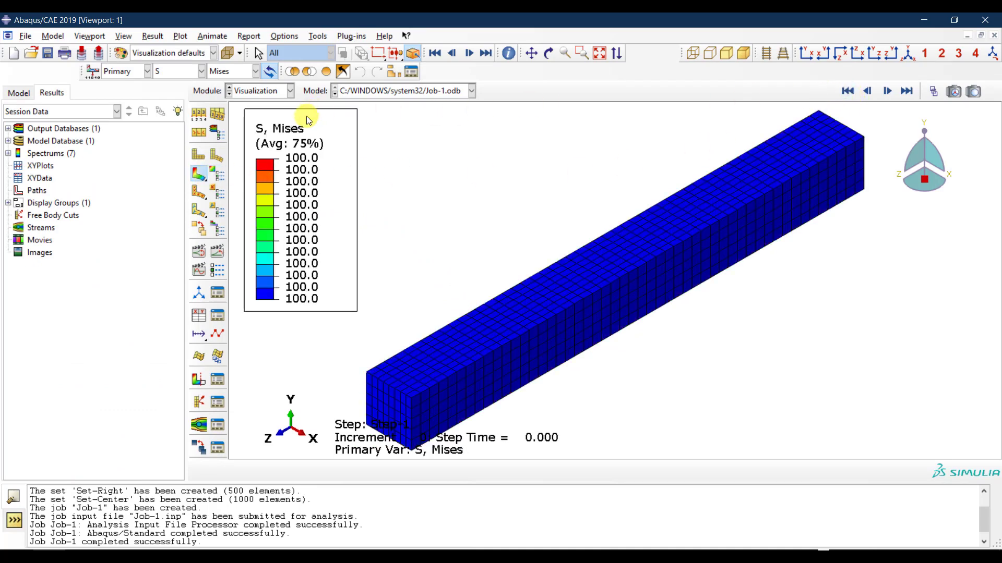
# Display the S33 stress contours on the beam and step through the frames of Step-1 up to frame 10.
pyautogui.click(235, 73)
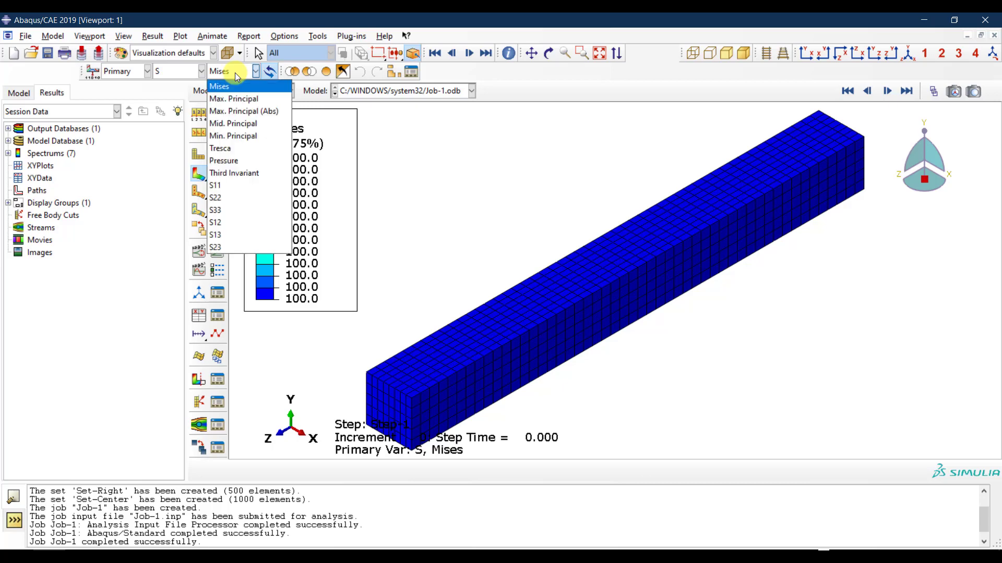
pyautogui.click(236, 208)
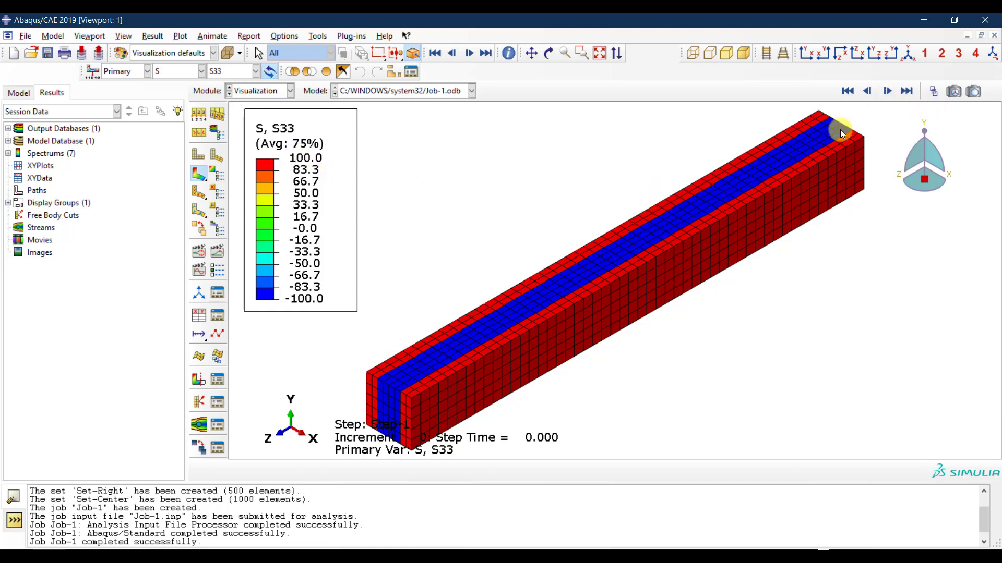
pyautogui.click(931, 95)
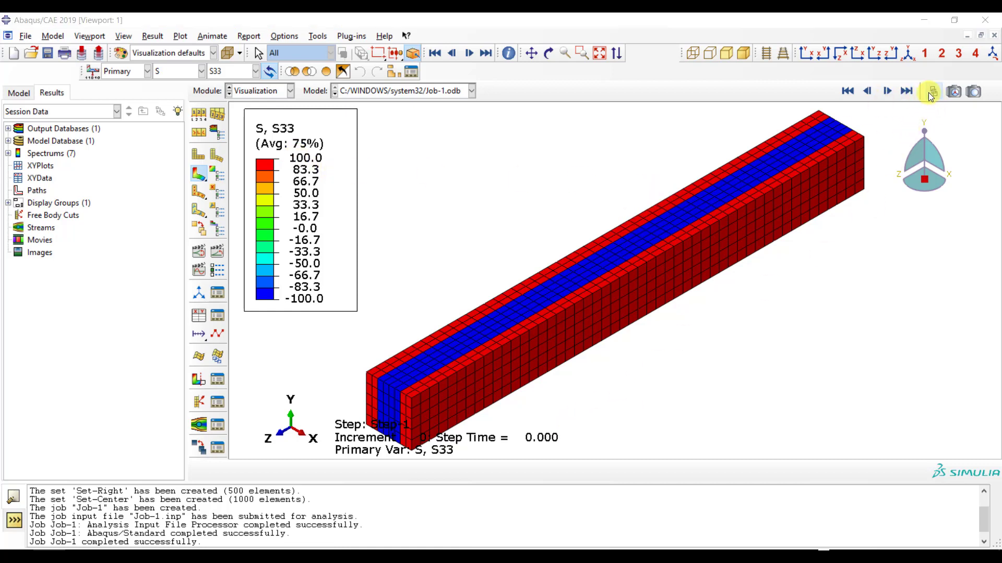
pyautogui.moveTo(806, 138); pyautogui.dragTo(833, 253)
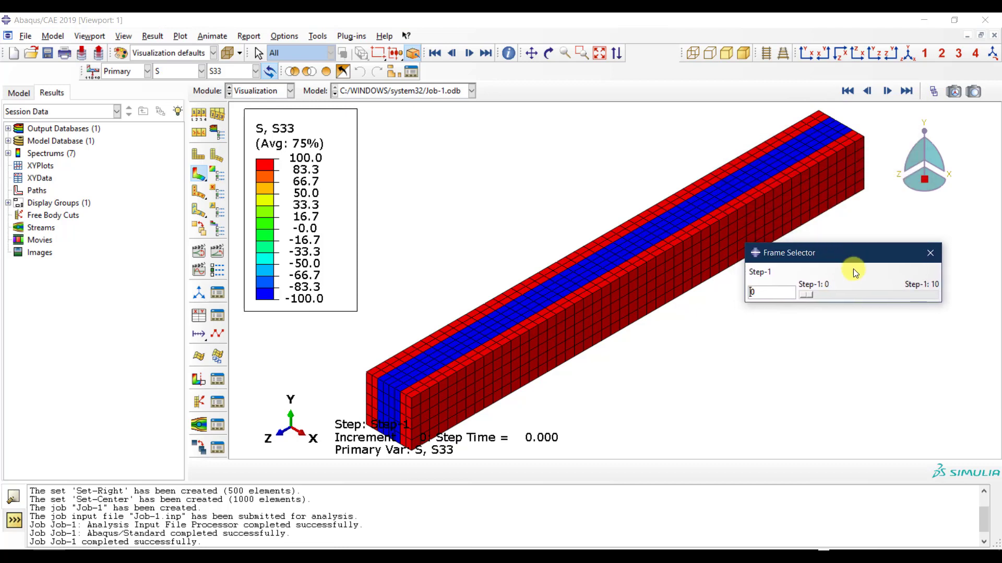
pyautogui.scroll(2, 862, 284)
pyautogui.scroll(-1, 862, 284)
pyautogui.scroll(5, 861, 283)
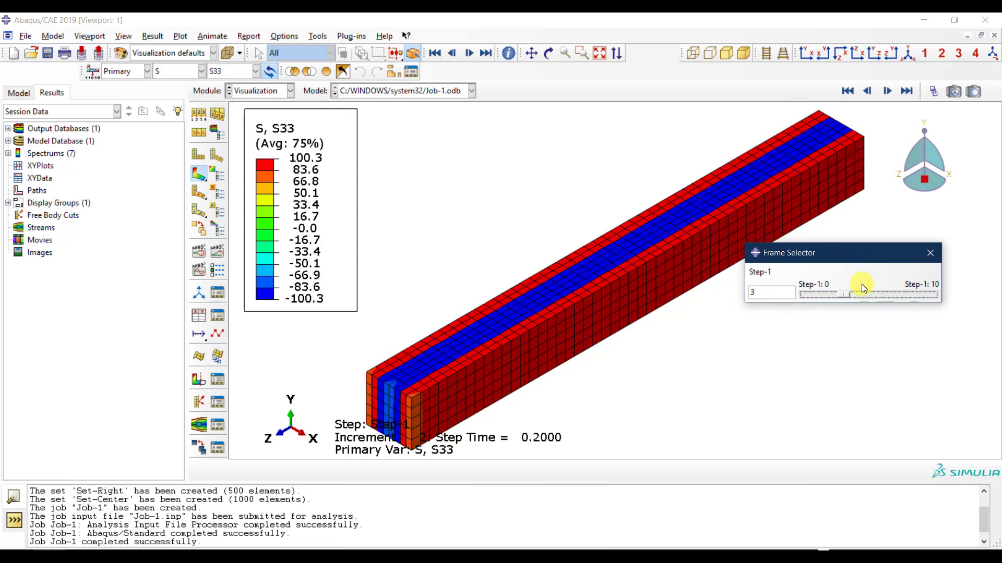
pyautogui.scroll(4, 862, 284)
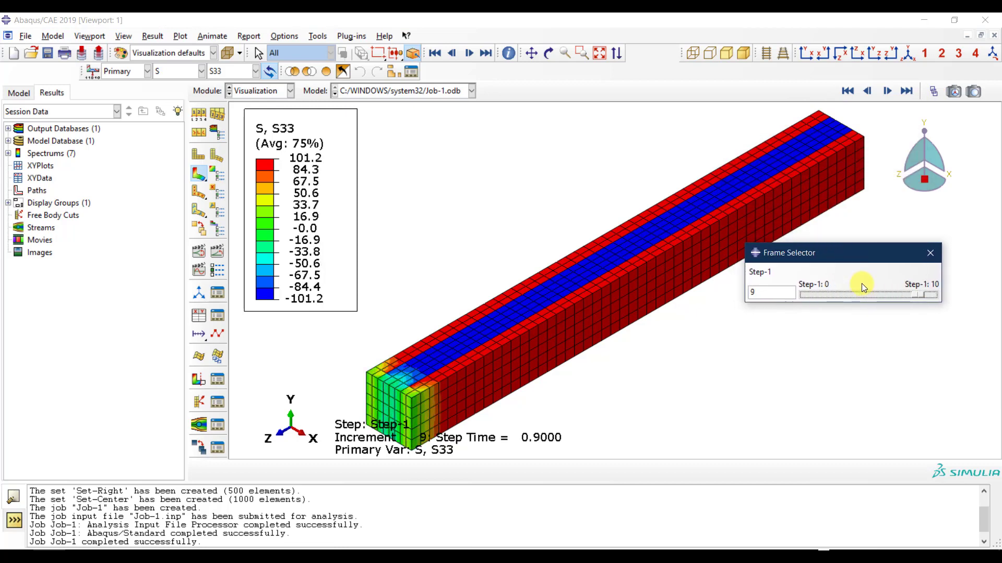
pyautogui.scroll(-4, 862, 282)
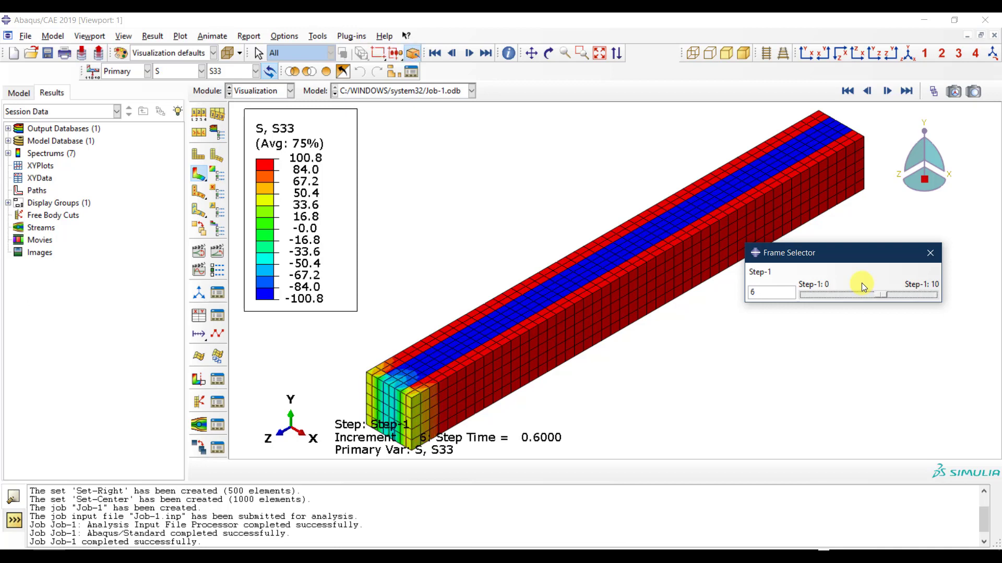
pyautogui.scroll(4, 862, 283)
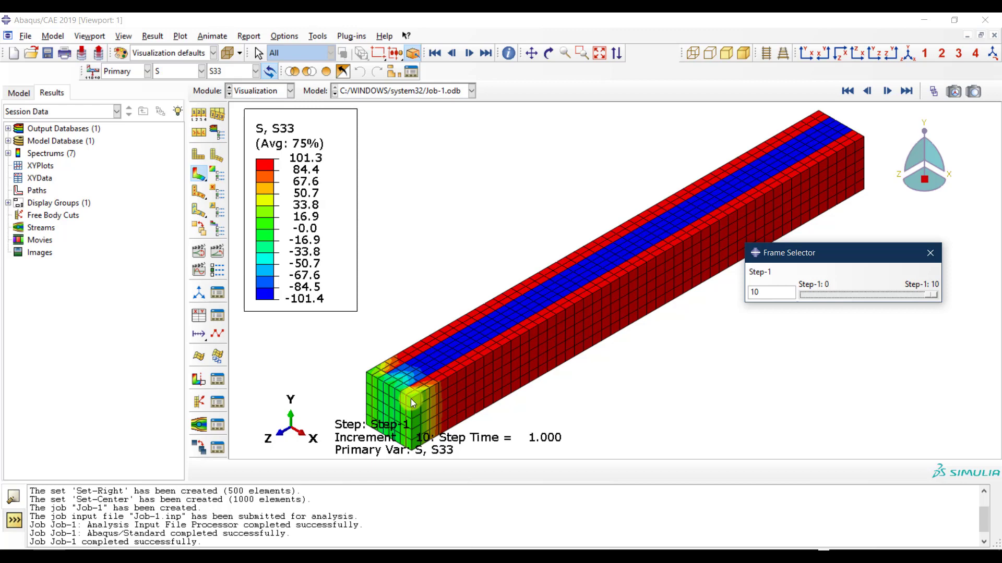
# Zoom in on the beam's near end and apply a uniform deformation scale factor of 100.
pyautogui.scroll(3, 435, 377)
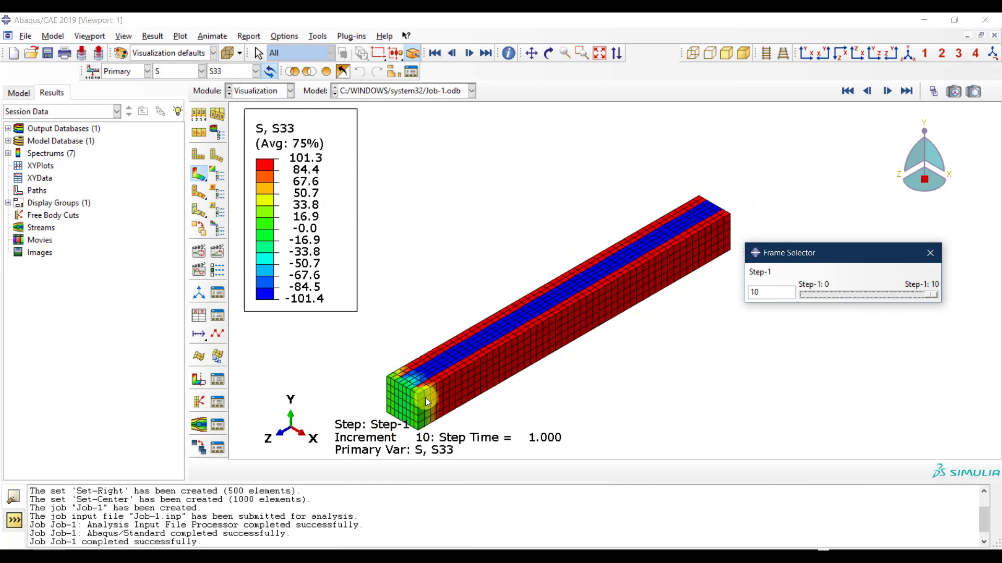
pyautogui.scroll(-5, 412, 418)
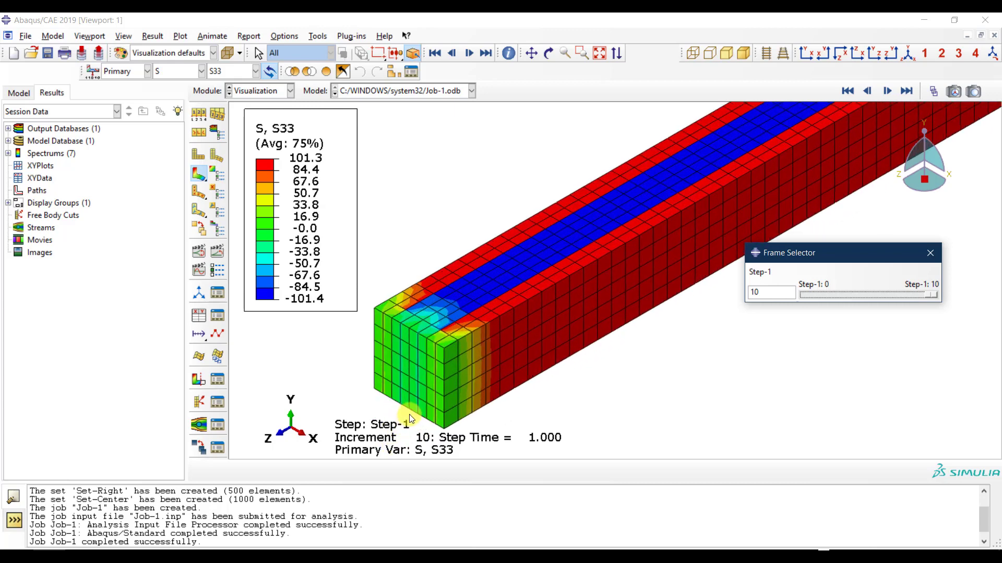
pyautogui.keyDown('ctrl'); pyautogui.keyDown('alt'); pyautogui.moveTo(409, 415); pyautogui.dragTo(402, 333); pyautogui.keyUp('alt'); pyautogui.keyUp('ctrl')
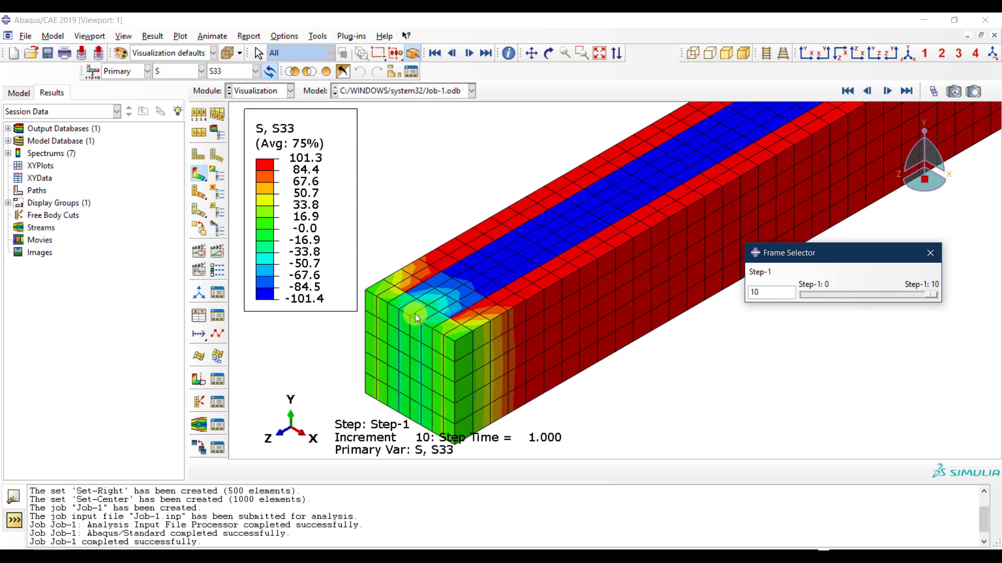
pyautogui.scroll(1, 425, 307)
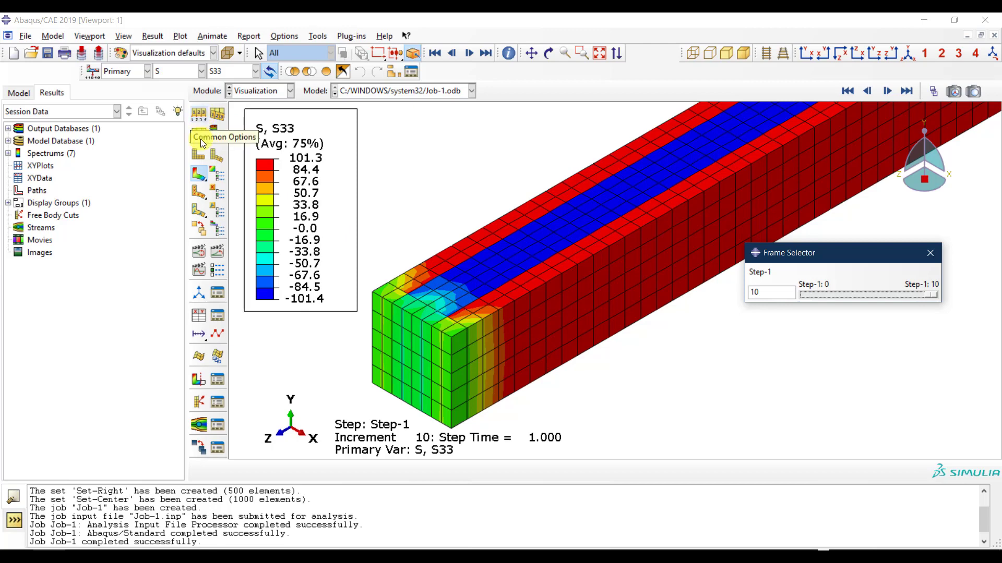
pyautogui.click(199, 114)
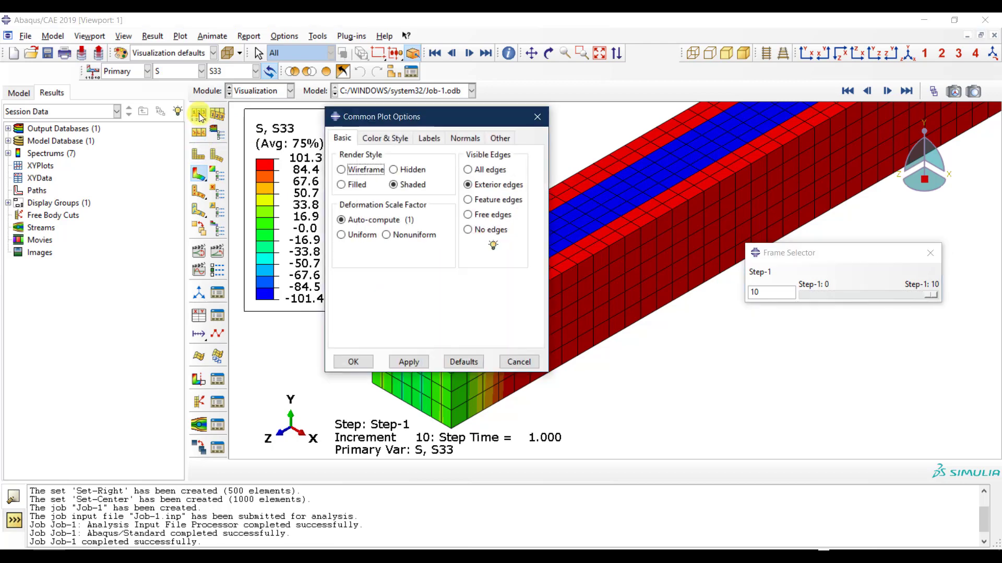
pyautogui.click(350, 234)
pyautogui.moveTo(398, 118); pyautogui.dragTo(131, 115)
pyautogui.click(136, 243)
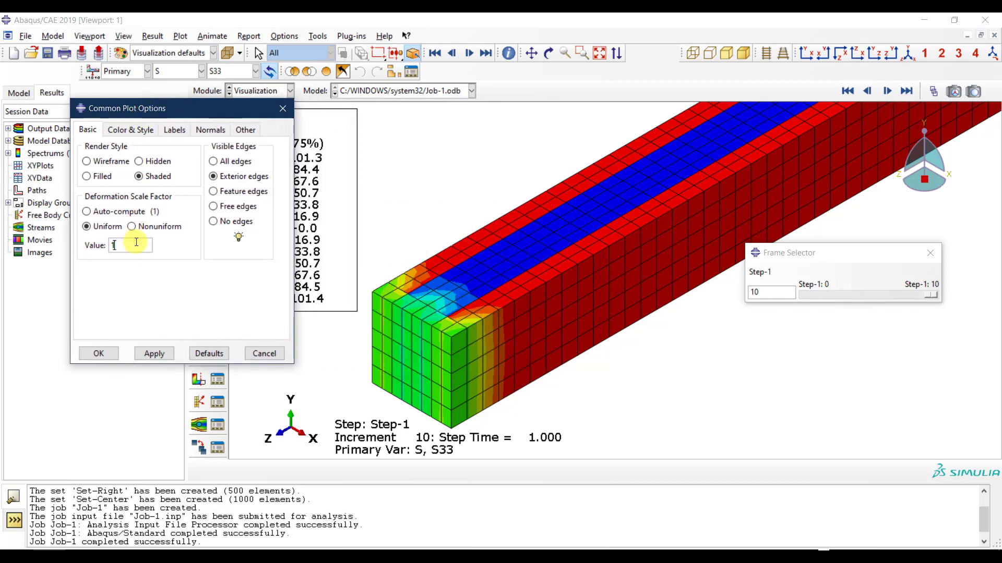
pyautogui.write('00')
pyautogui.click(157, 354)
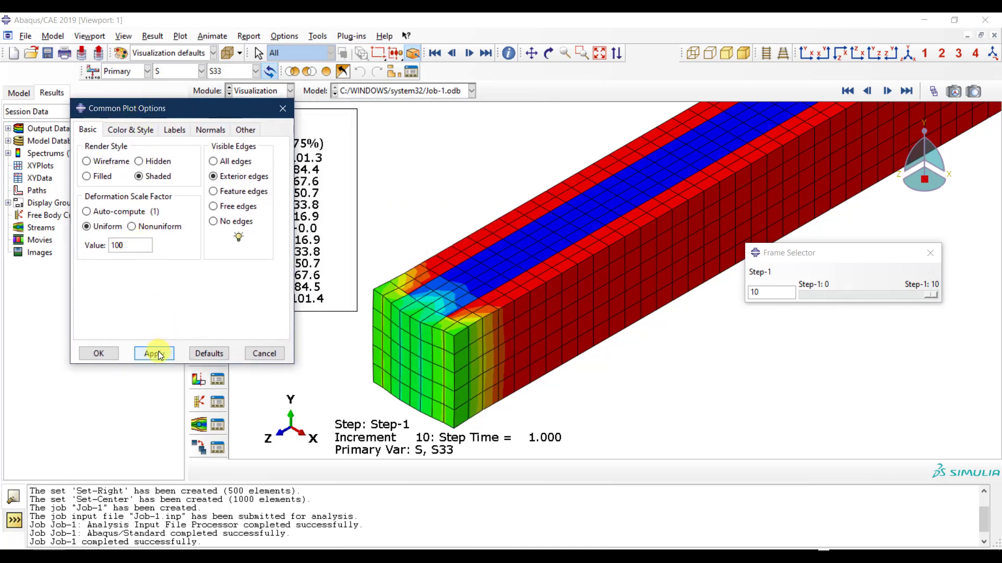
pyautogui.keyDown('ctrl'); pyautogui.keyDown('alt'); pyautogui.moveTo(402, 367); pyautogui.dragTo(402, 314); pyautogui.keyUp('alt'); pyautogui.keyUp('ctrl')
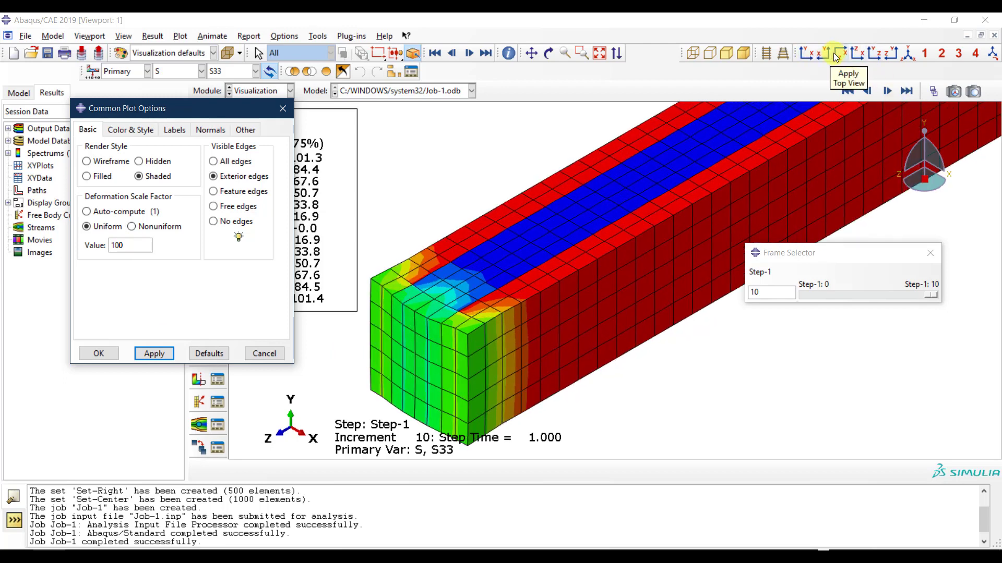
# Compare the deformed beam end in the top view between frame 0 and frame 10.
pyautogui.click(809, 51)
pyautogui.scroll(-5, 659, 398)
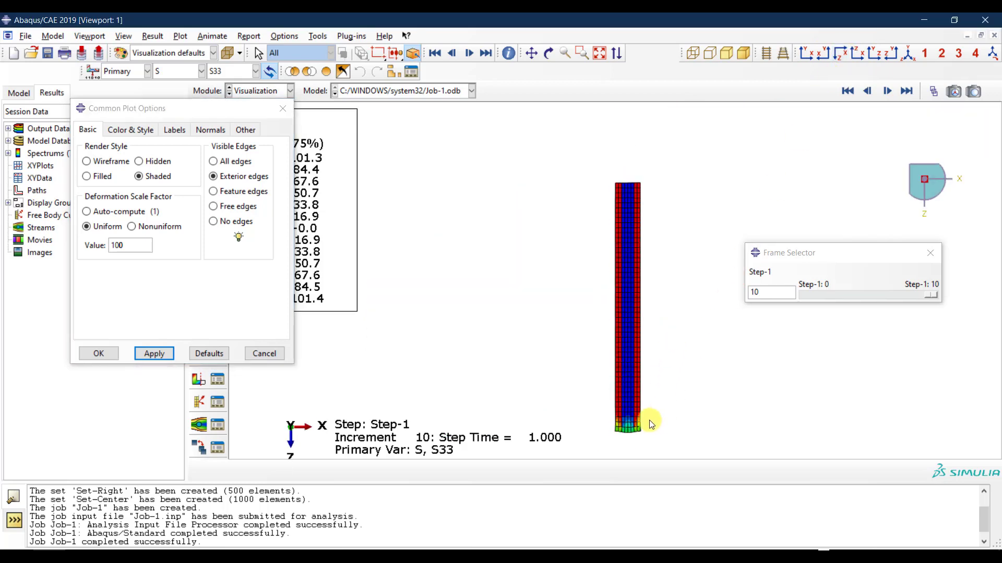
pyautogui.click(821, 293)
pyautogui.scroll(-5, 630, 436)
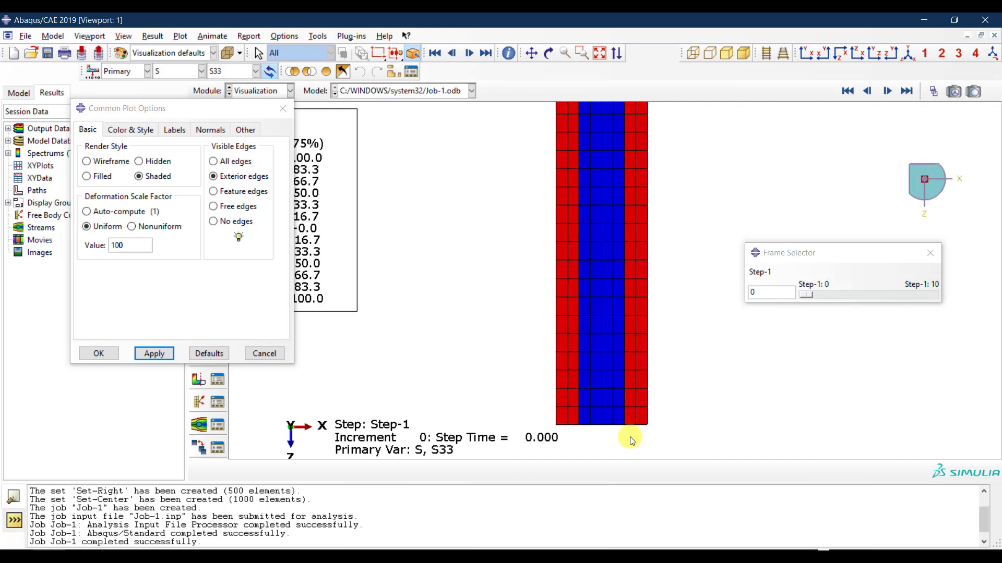
pyautogui.click(843, 296)
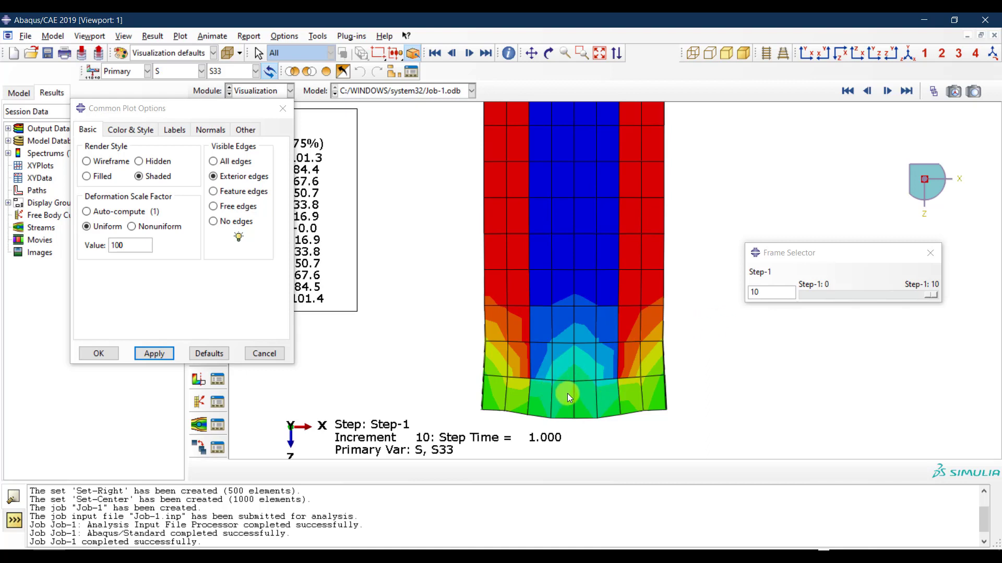
# Reset the deformation scale factor to auto-compute and return to the isometric view of the beam.
pyautogui.click(114, 211)
pyautogui.click(154, 353)
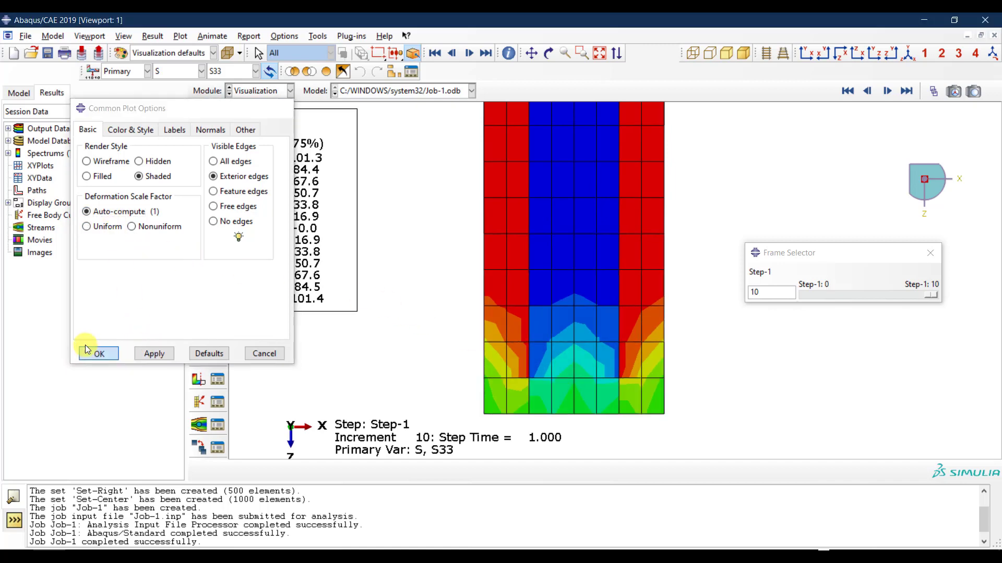
pyautogui.click(87, 348)
pyautogui.click(907, 54)
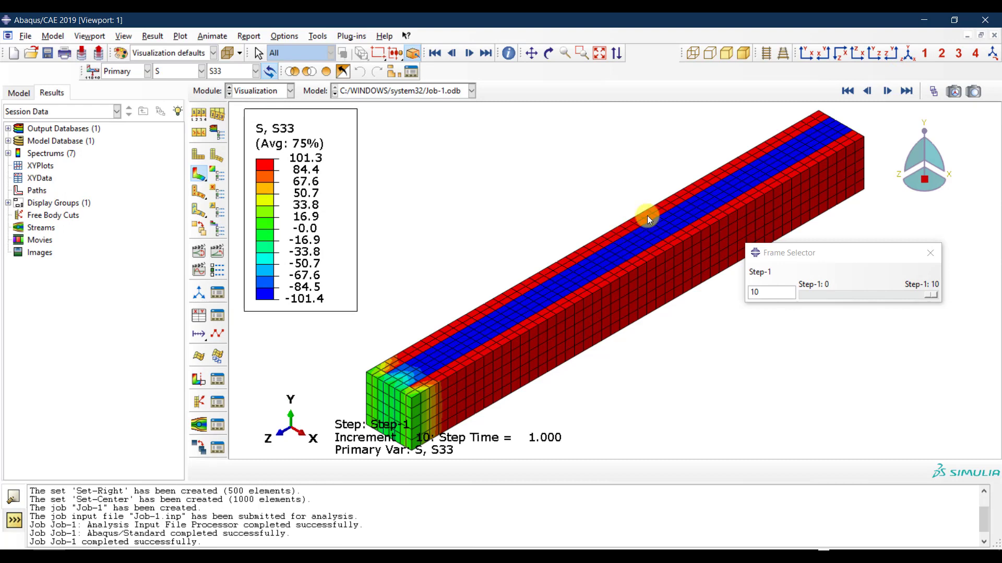
# Switch to the Load module and suppress the predefined fields RS-Center and RS-Left.
pyautogui.click(261, 94)
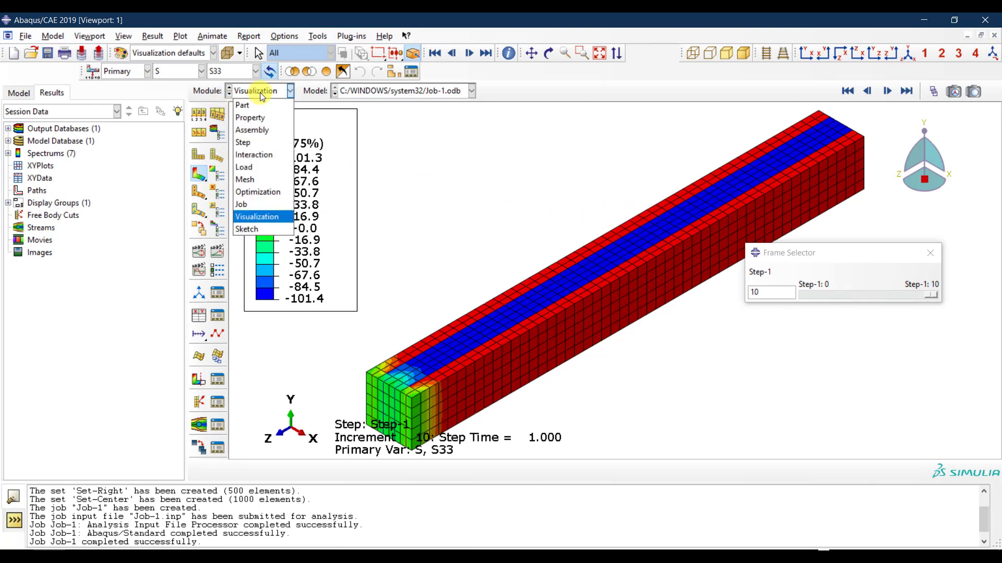
pyautogui.click(268, 168)
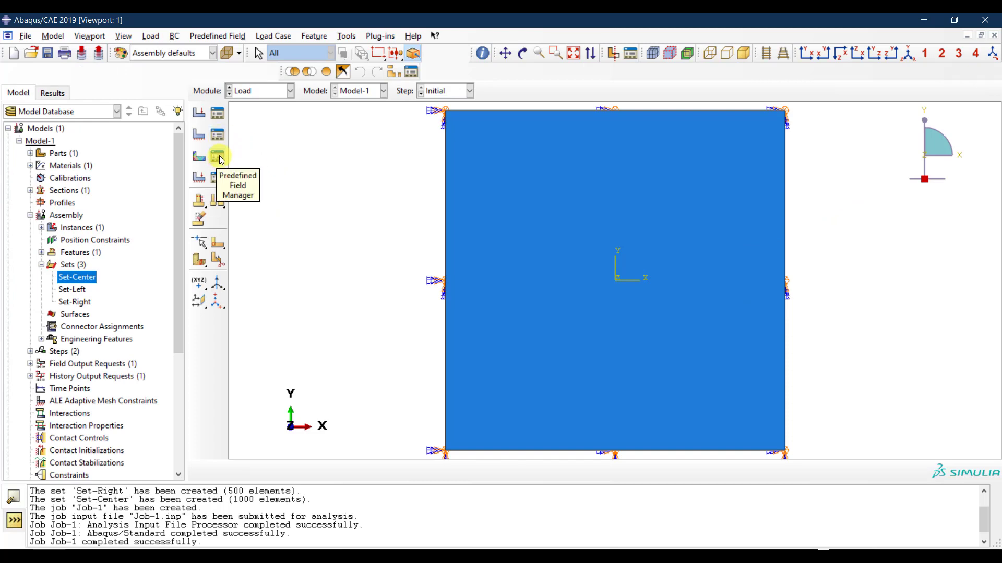
pyautogui.click(218, 157)
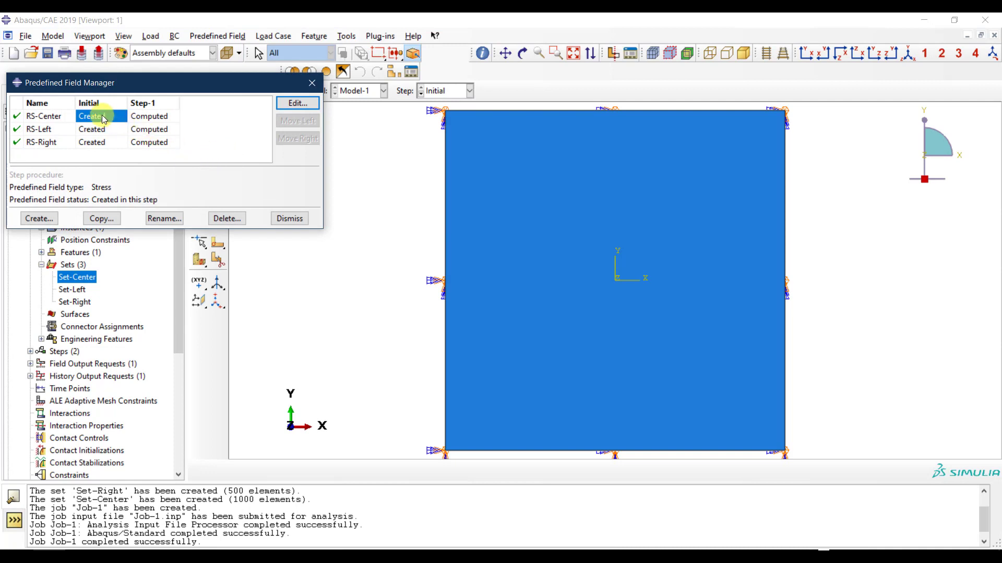
pyautogui.click(16, 116)
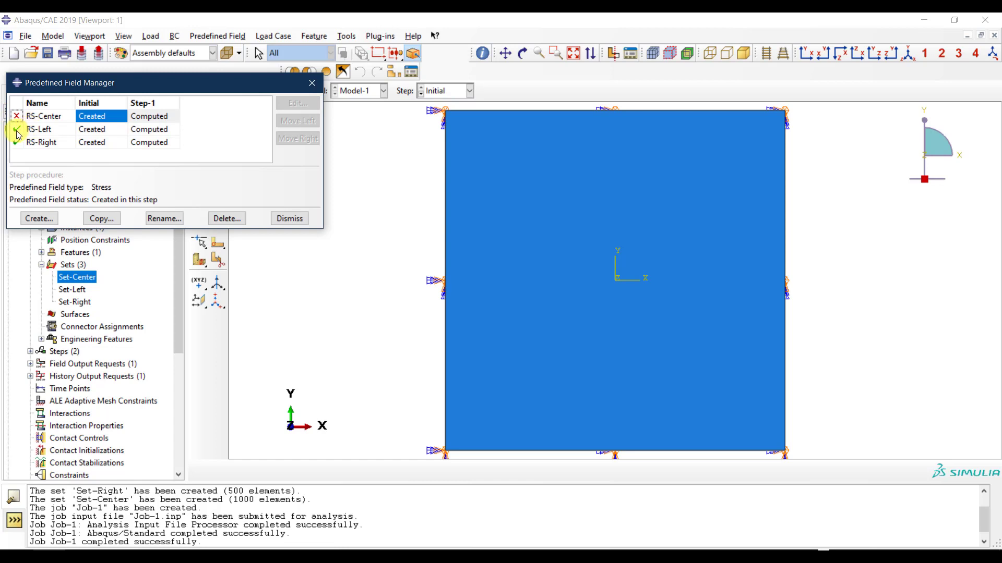
pyautogui.click(17, 129)
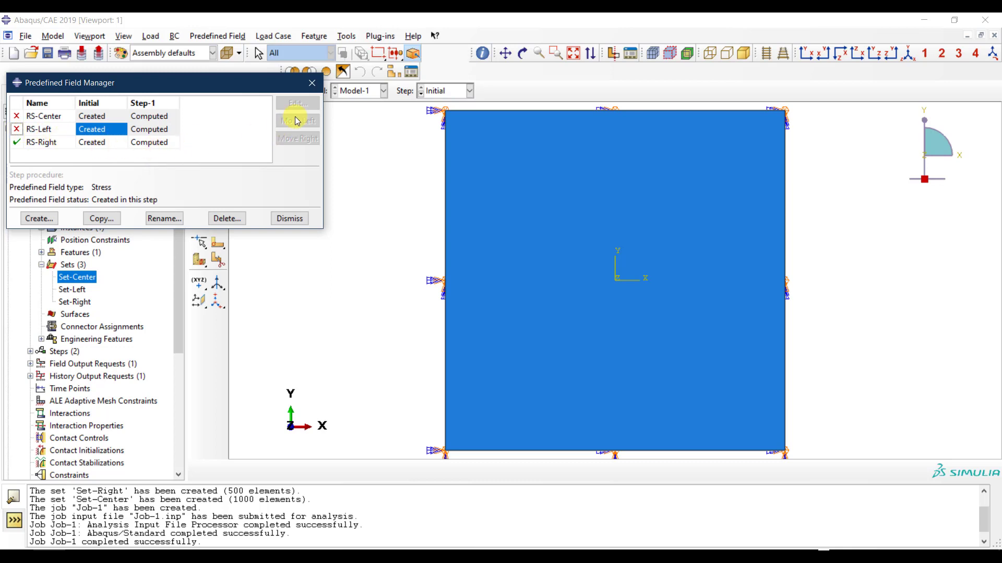
pyautogui.click(287, 218)
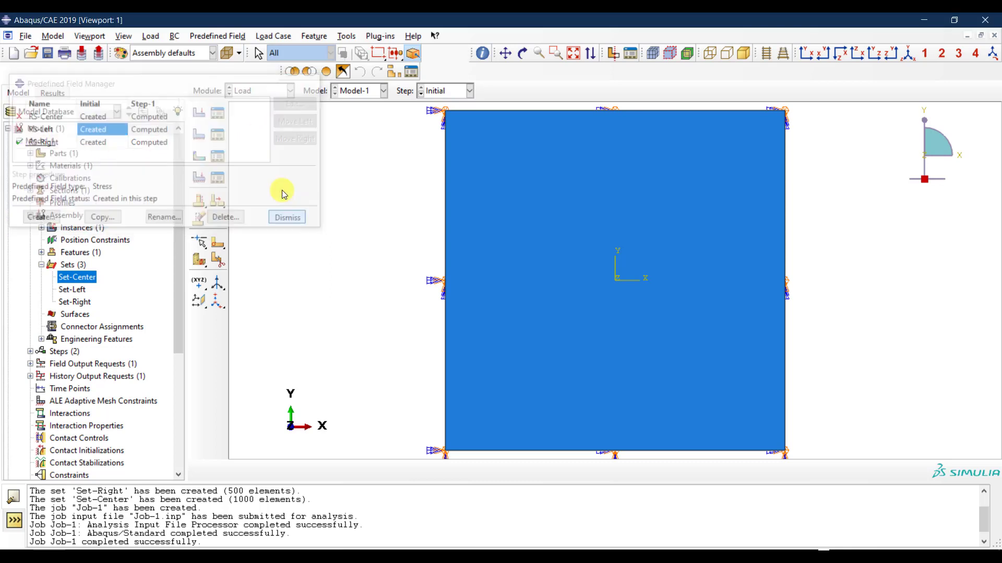
# Switch to the Job module and resubmit Job-1, overwriting the existing job files.
pyautogui.click(277, 92)
pyautogui.click(270, 206)
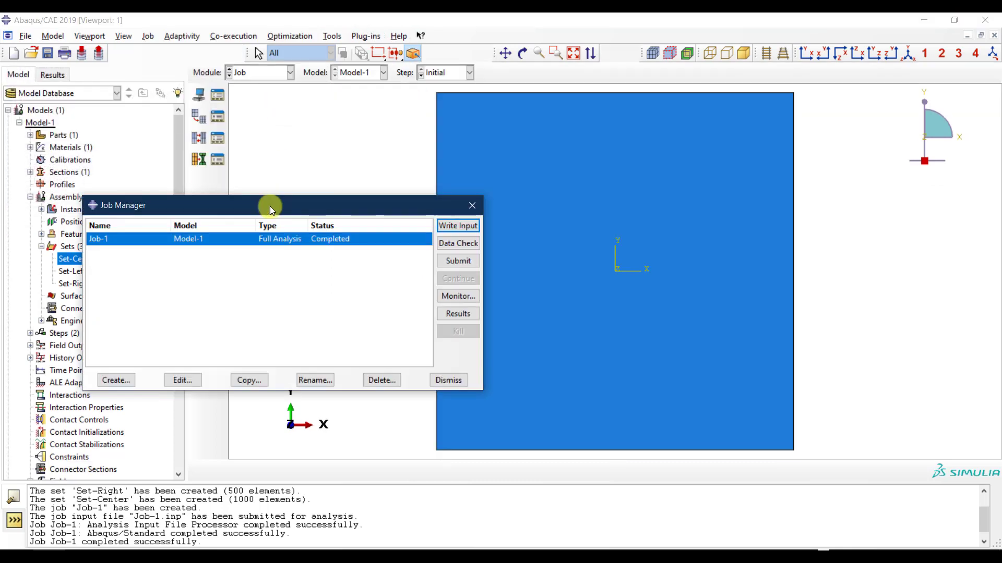
pyautogui.click(455, 259)
pyautogui.click(249, 197)
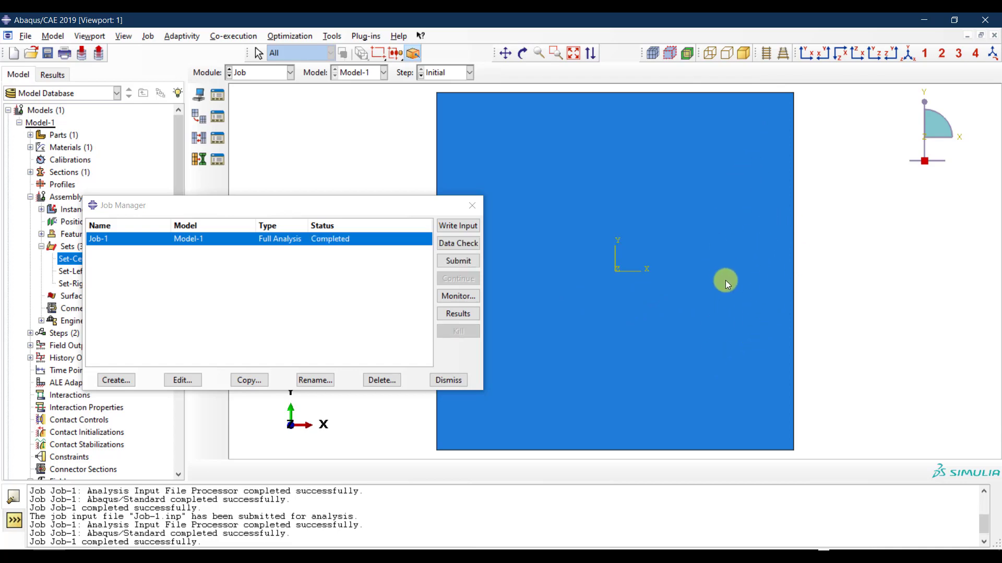
# Open the new results of Job-1 and display the Mises stress contours at frame 0.
pyautogui.click(458, 314)
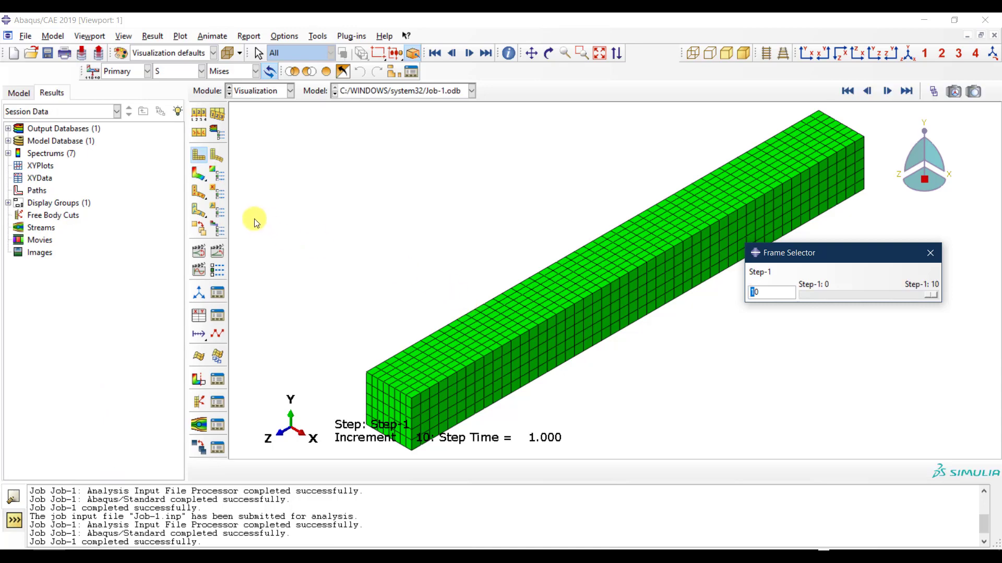
pyautogui.click(203, 175)
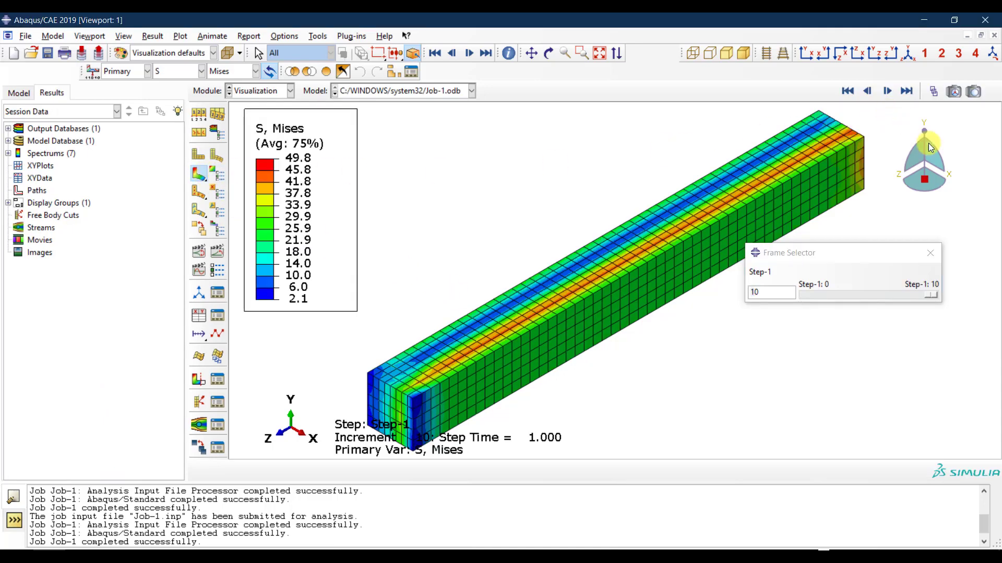
pyautogui.moveTo(931, 295); pyautogui.dragTo(785, 288)
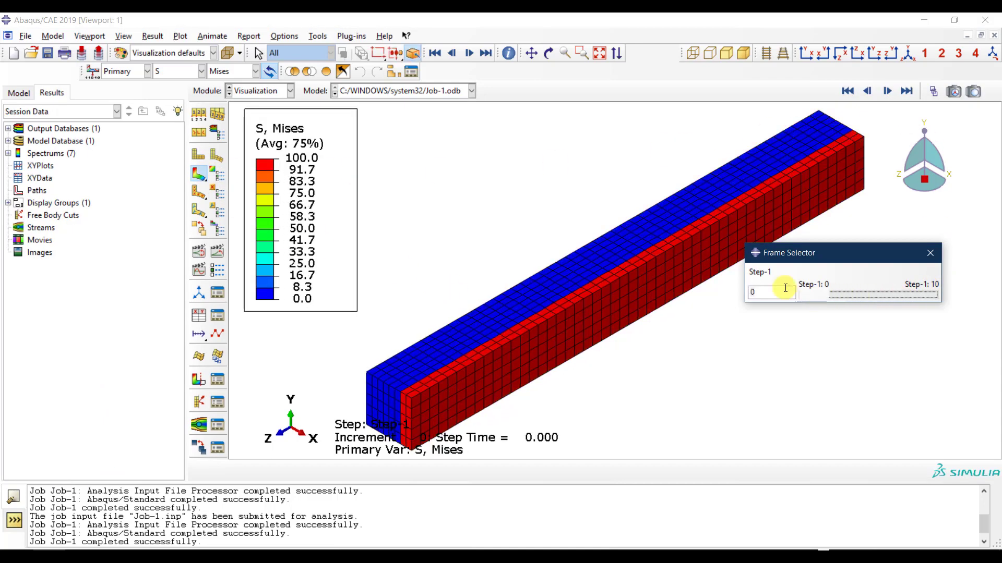
# Change the contours to the S33 stress component and advance the results to frame 4 of Step-1.
pyautogui.click(230, 71)
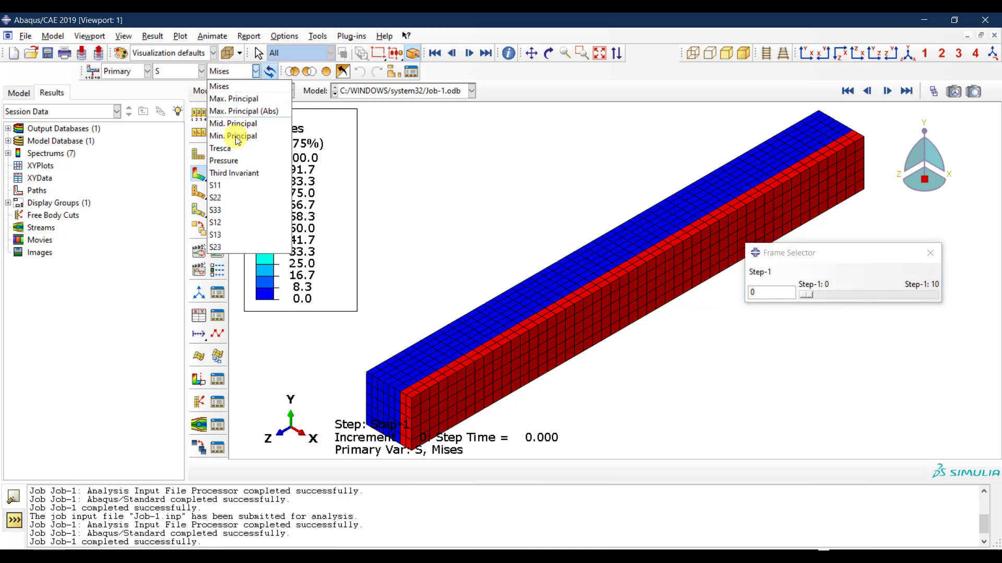
pyautogui.click(246, 210)
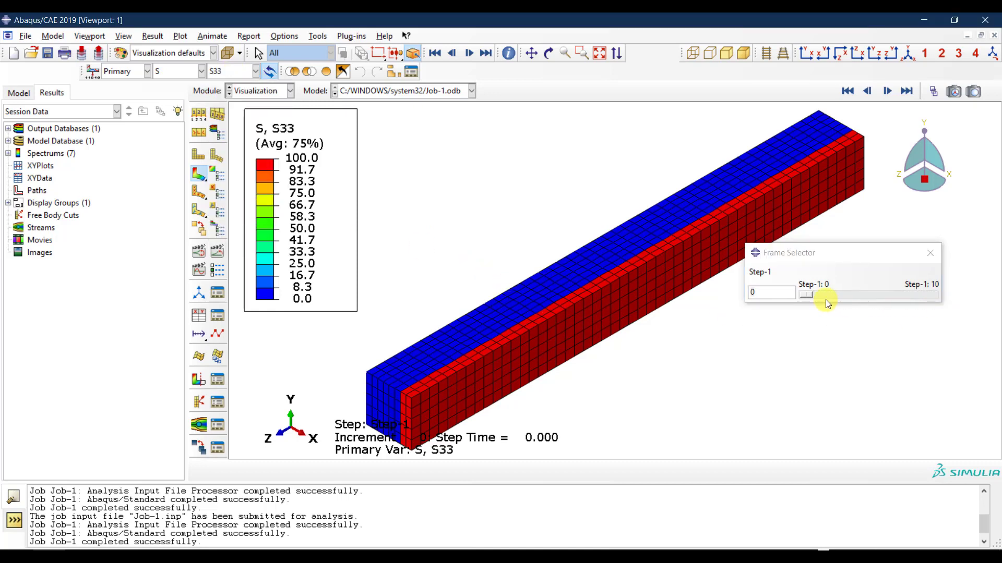
pyautogui.moveTo(806, 293); pyautogui.dragTo(861, 294)
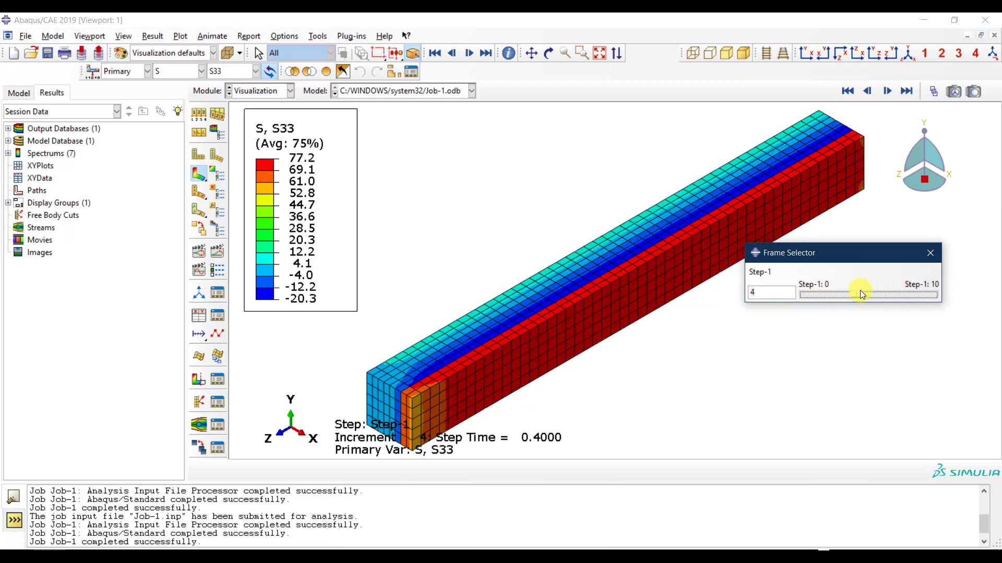
# Exaggerate the beam's deformed shape by applying a uniform deformation scale factor of 100.
pyautogui.click(199, 114)
pyautogui.click(104, 226)
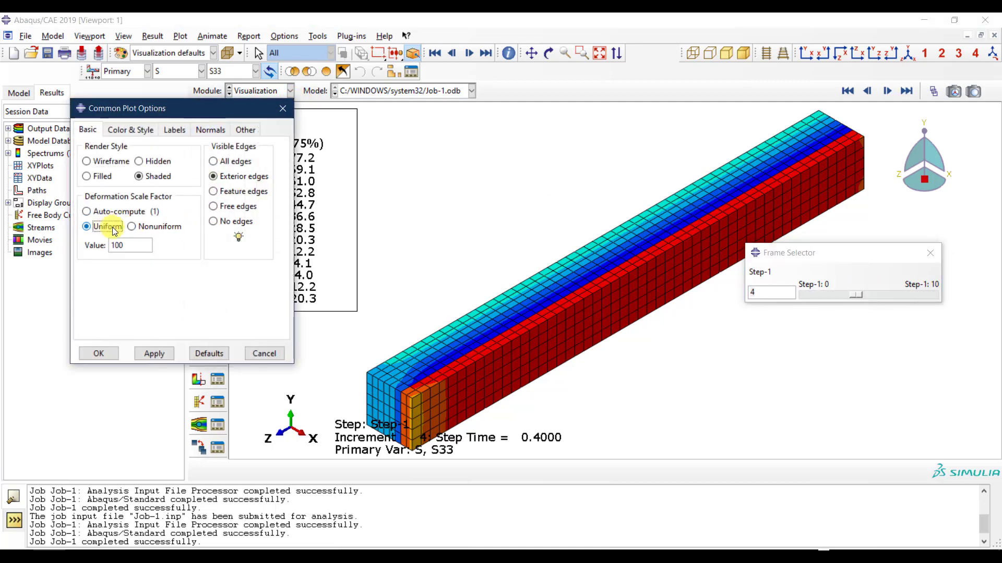
pyautogui.click(139, 246)
pyautogui.write('100')
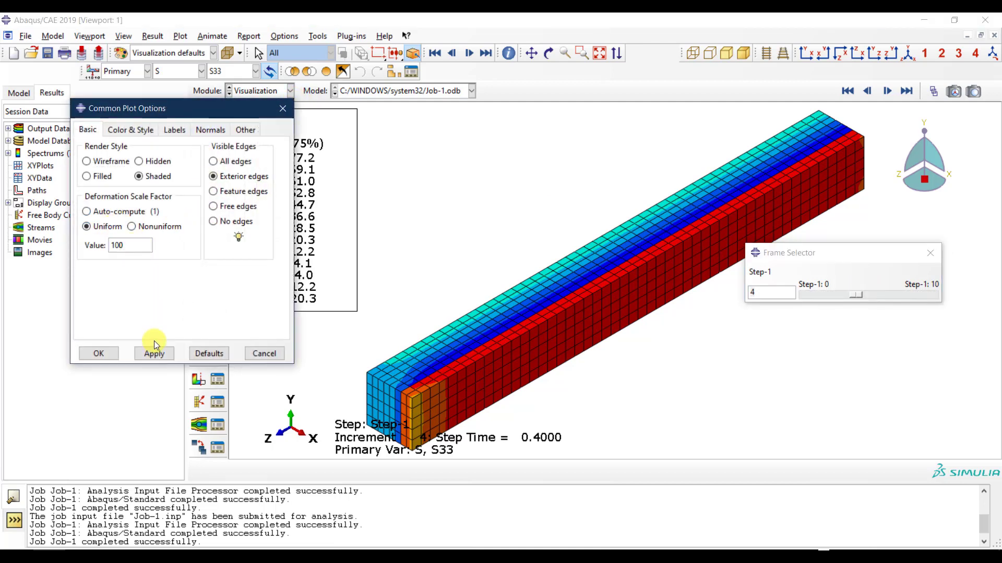
pyautogui.click(154, 353)
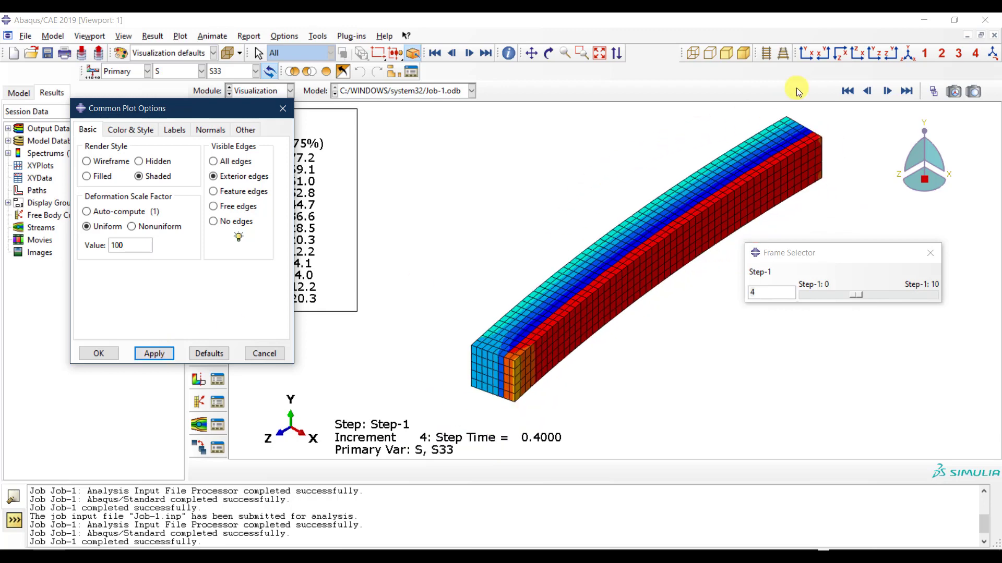
# Examine the beam's deformed S33 contours in the X-Z plane view at frame 0 and at frame 10 of Step-1.
pyautogui.click(844, 54)
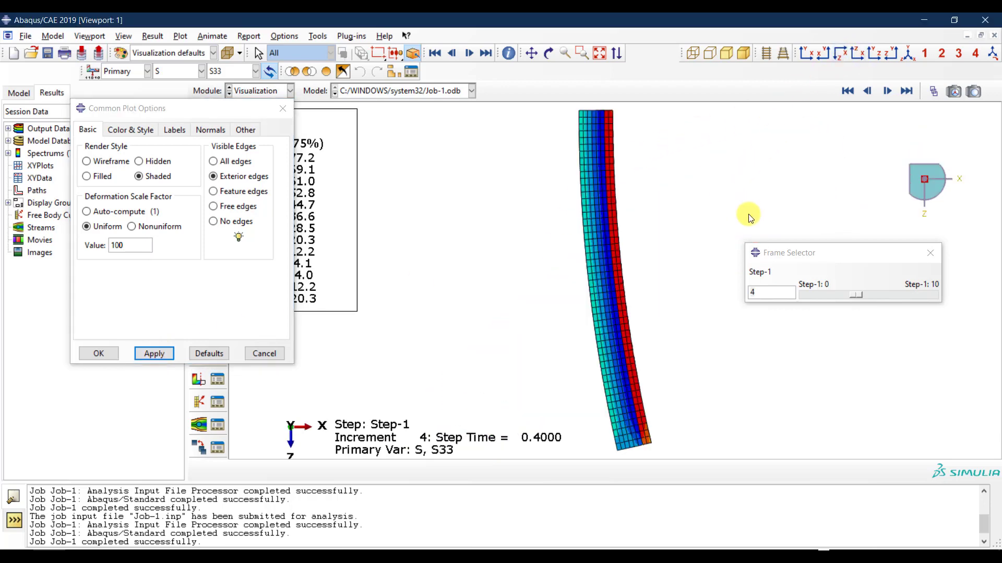
pyautogui.moveTo(856, 295); pyautogui.dragTo(801, 297)
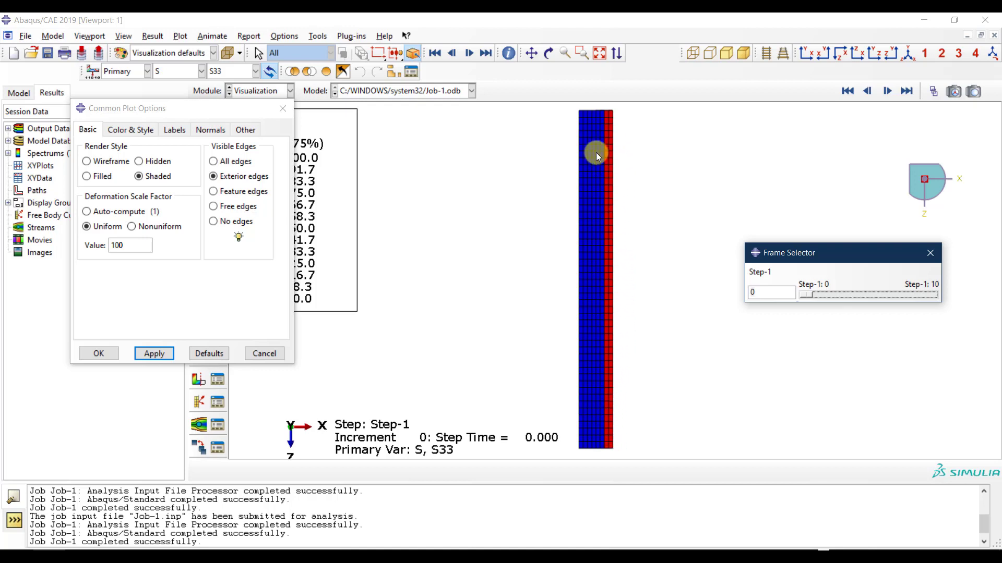
pyautogui.moveTo(808, 296); pyautogui.dragTo(935, 284)
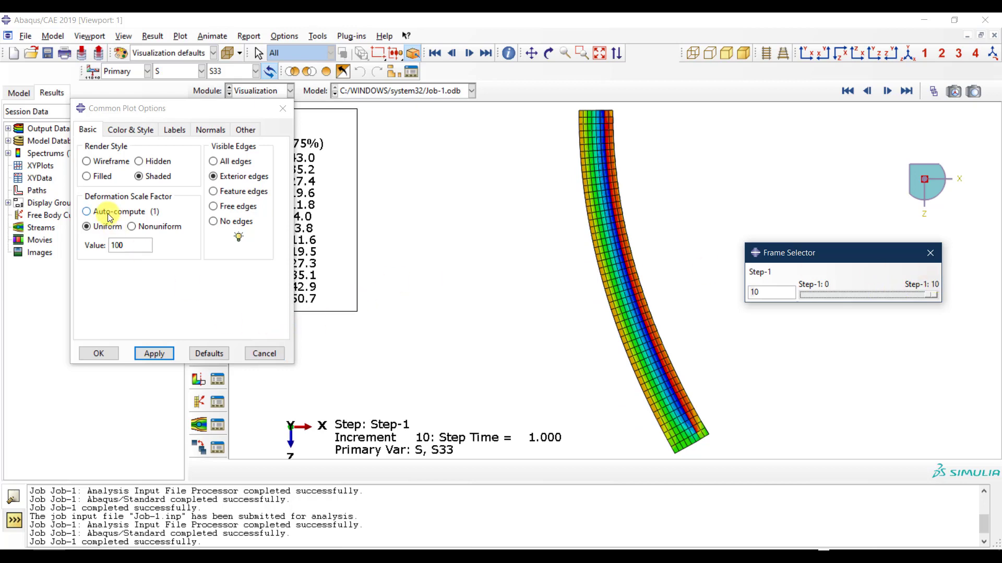
# Restore the auto-computed deformation scale factor and return the beam to the isometric view.
pyautogui.click(88, 212)
pyautogui.click(154, 353)
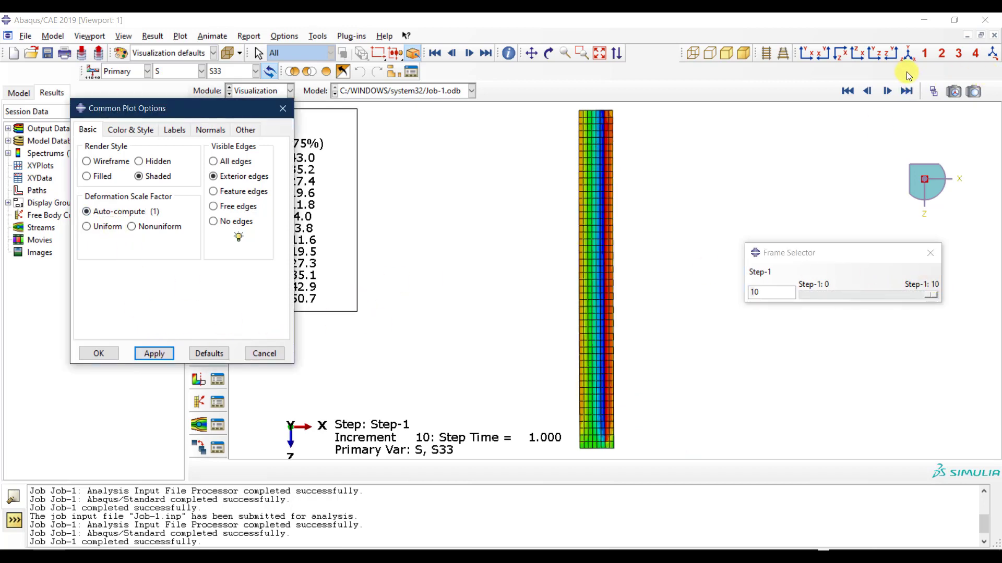
pyautogui.click(909, 53)
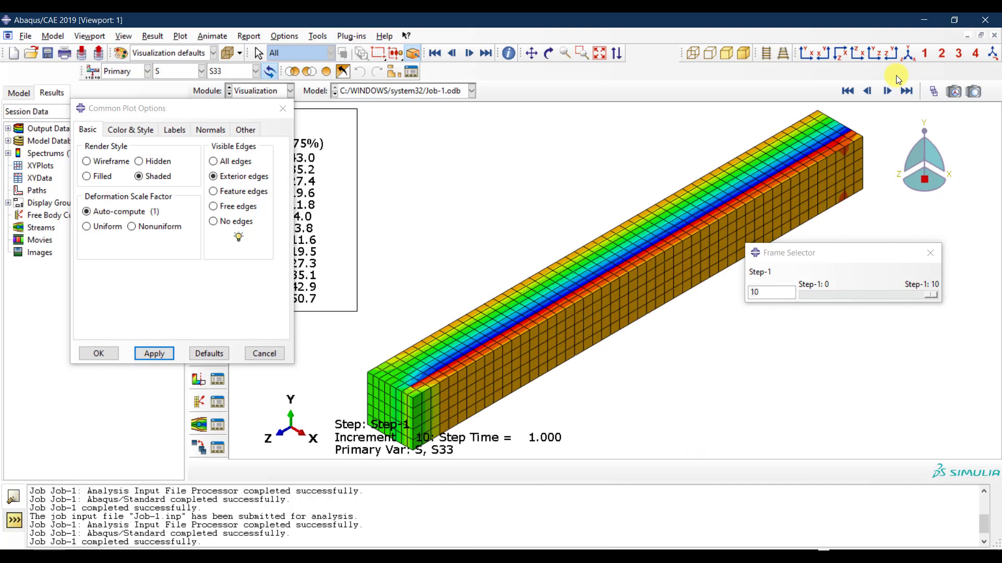